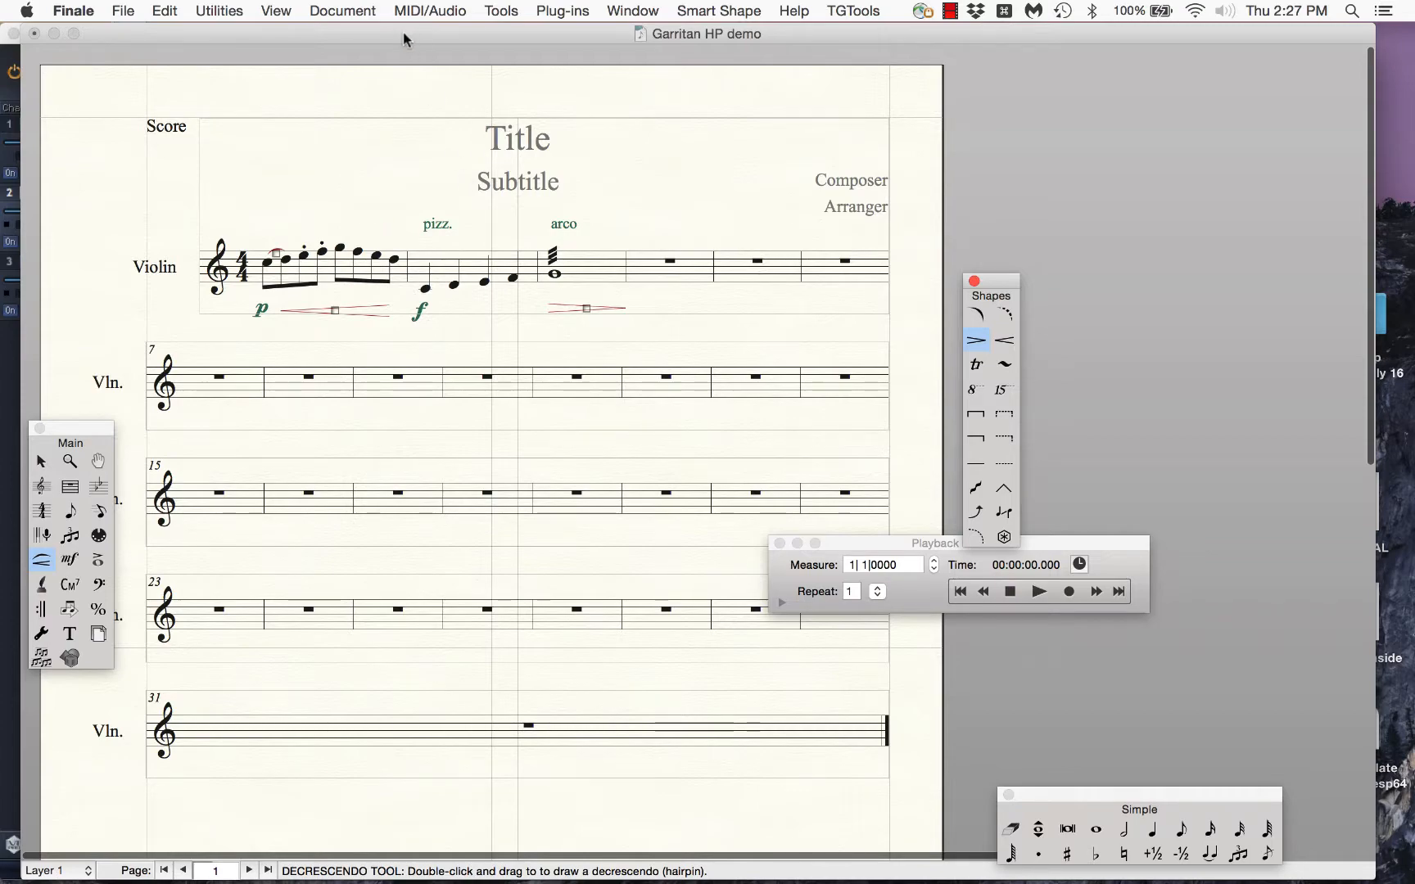
Step: Rearrange the score window, the Shapes palette and the Playback Controls so the Vienna Ensemble window behind is partly exposed
drag(403, 34, 846, 67)
drag(1008, 283, 1202, 575)
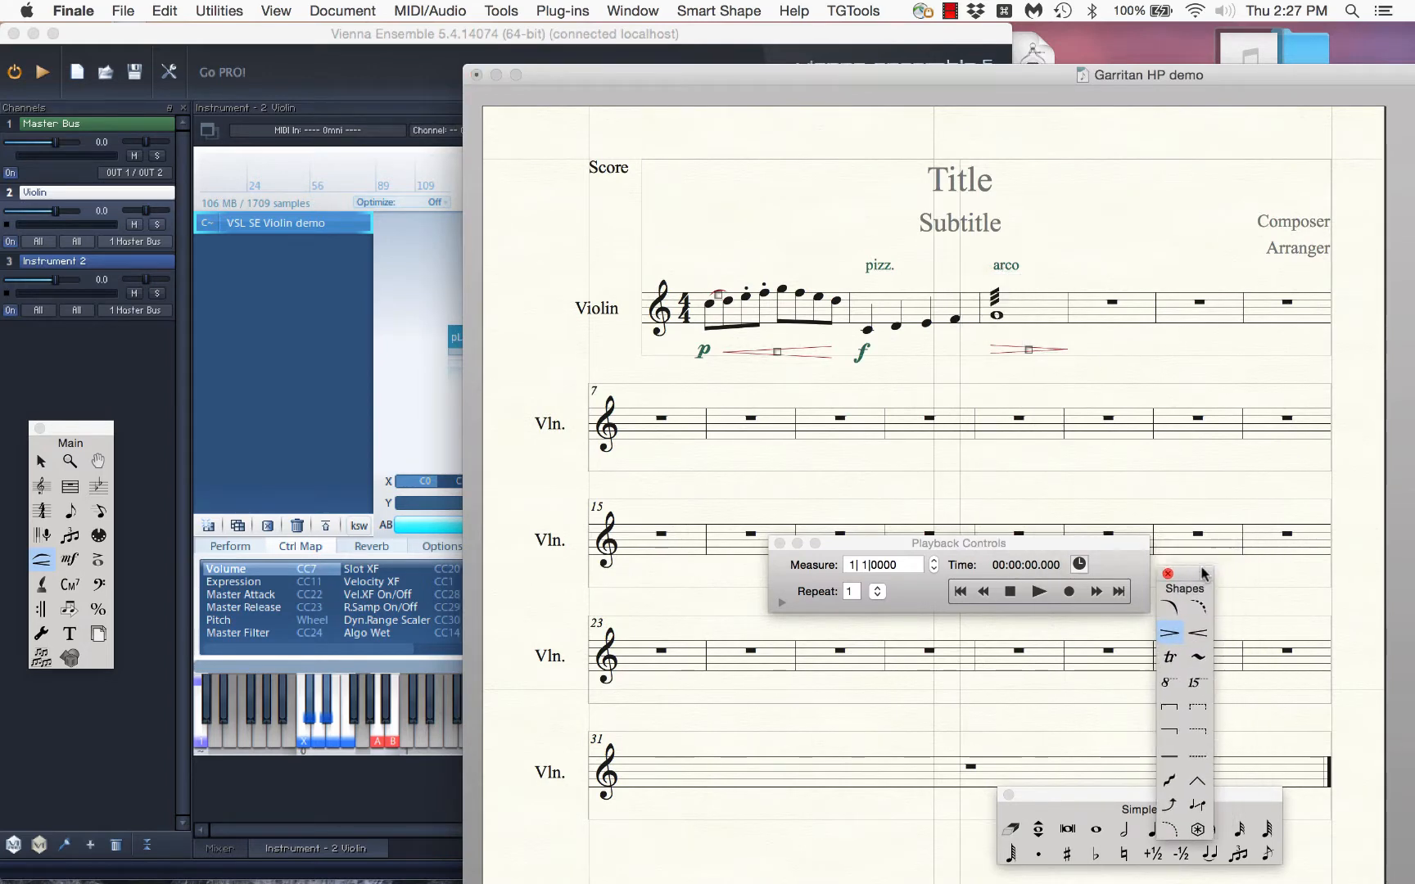
click(923, 531)
drag(889, 548, 1104, 547)
drag(776, 72, 660, 65)
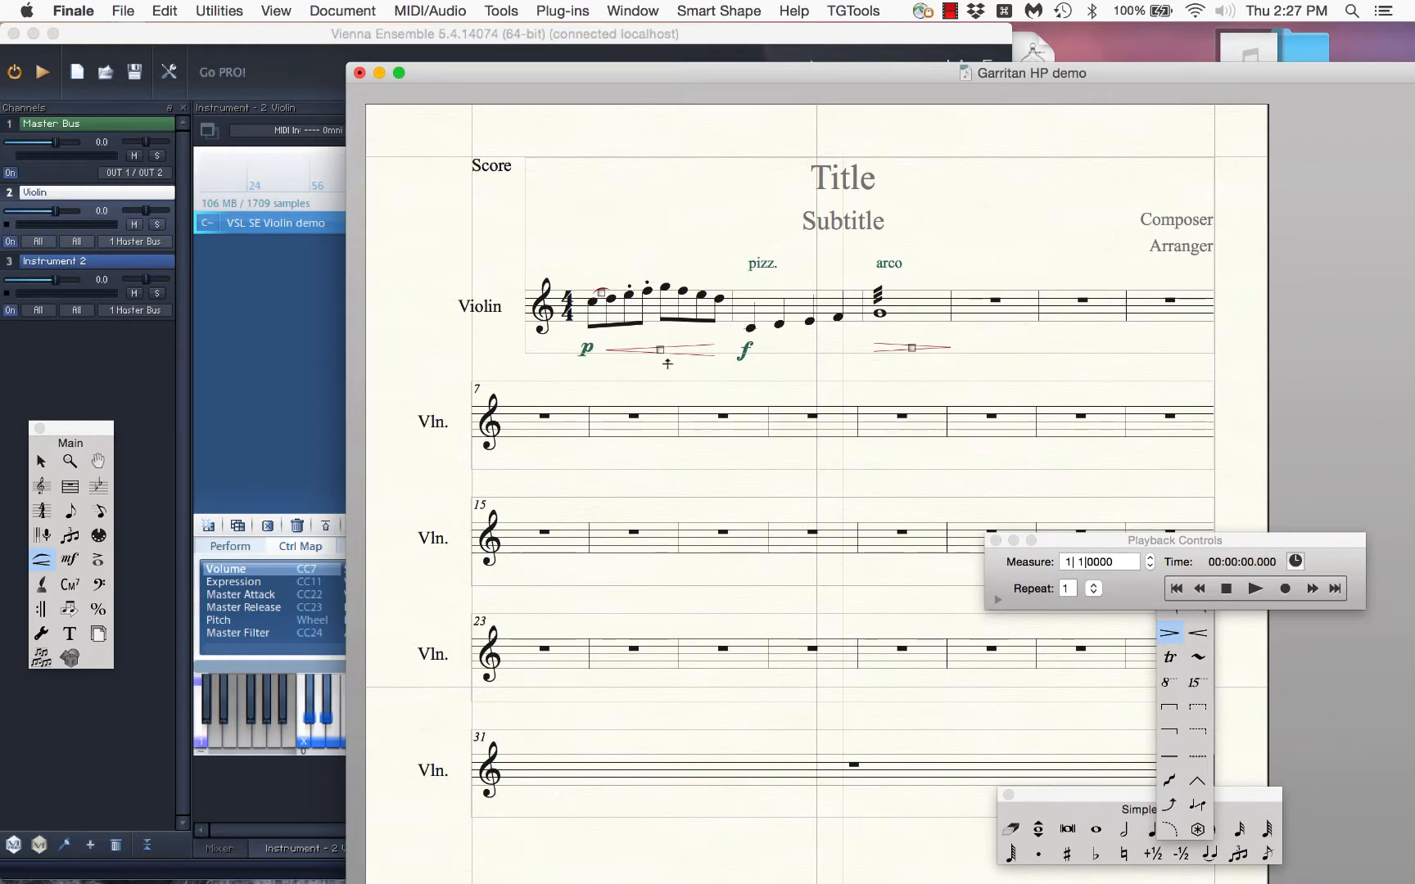
Step: Review the Dynamics/Volume settings in the Human Playback preferences and close the preferences
click(430, 11)
mouse_move(474, 127)
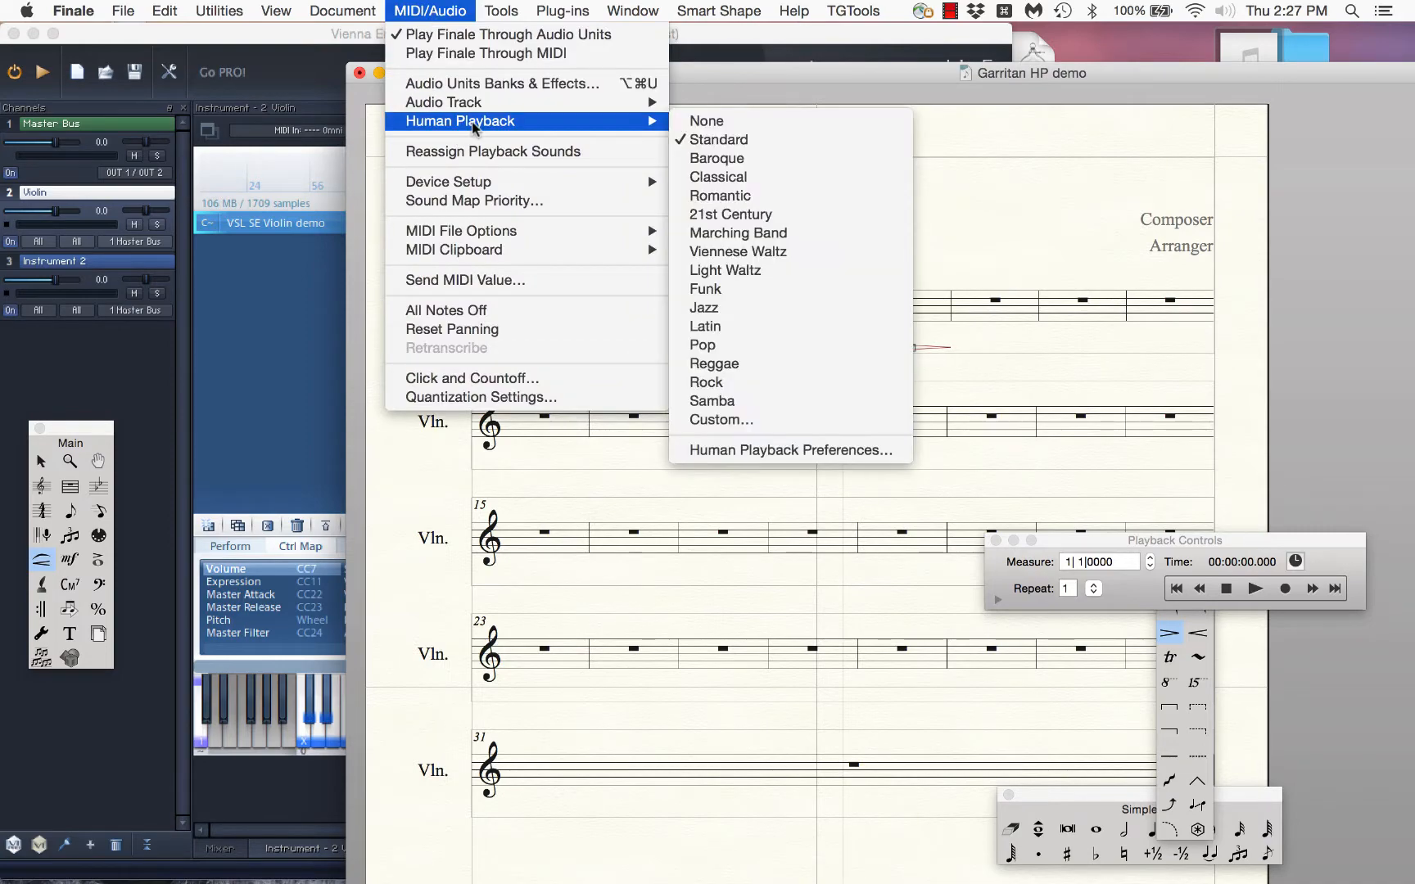
click(755, 452)
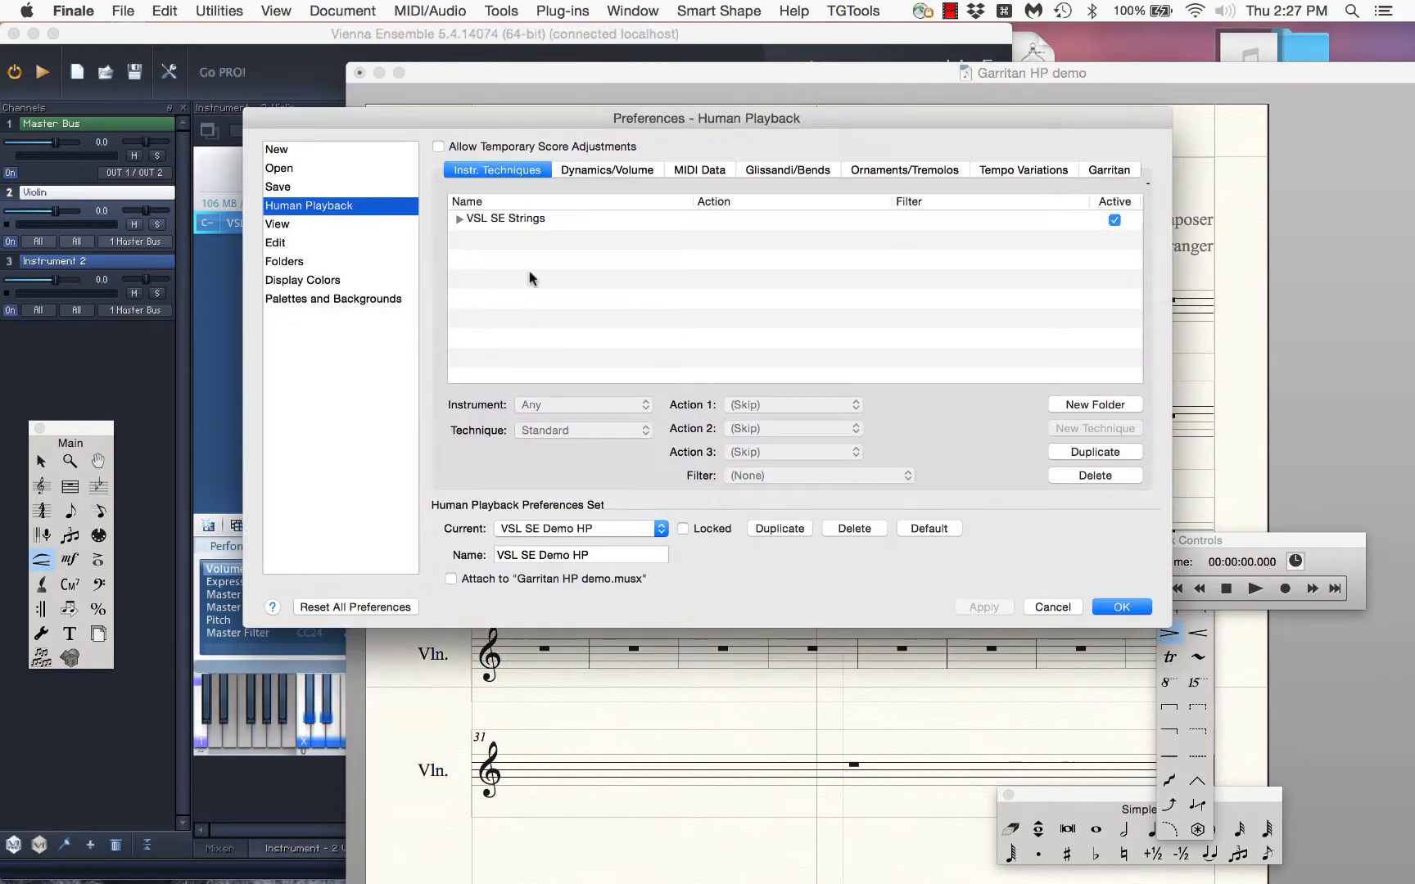
click(580, 171)
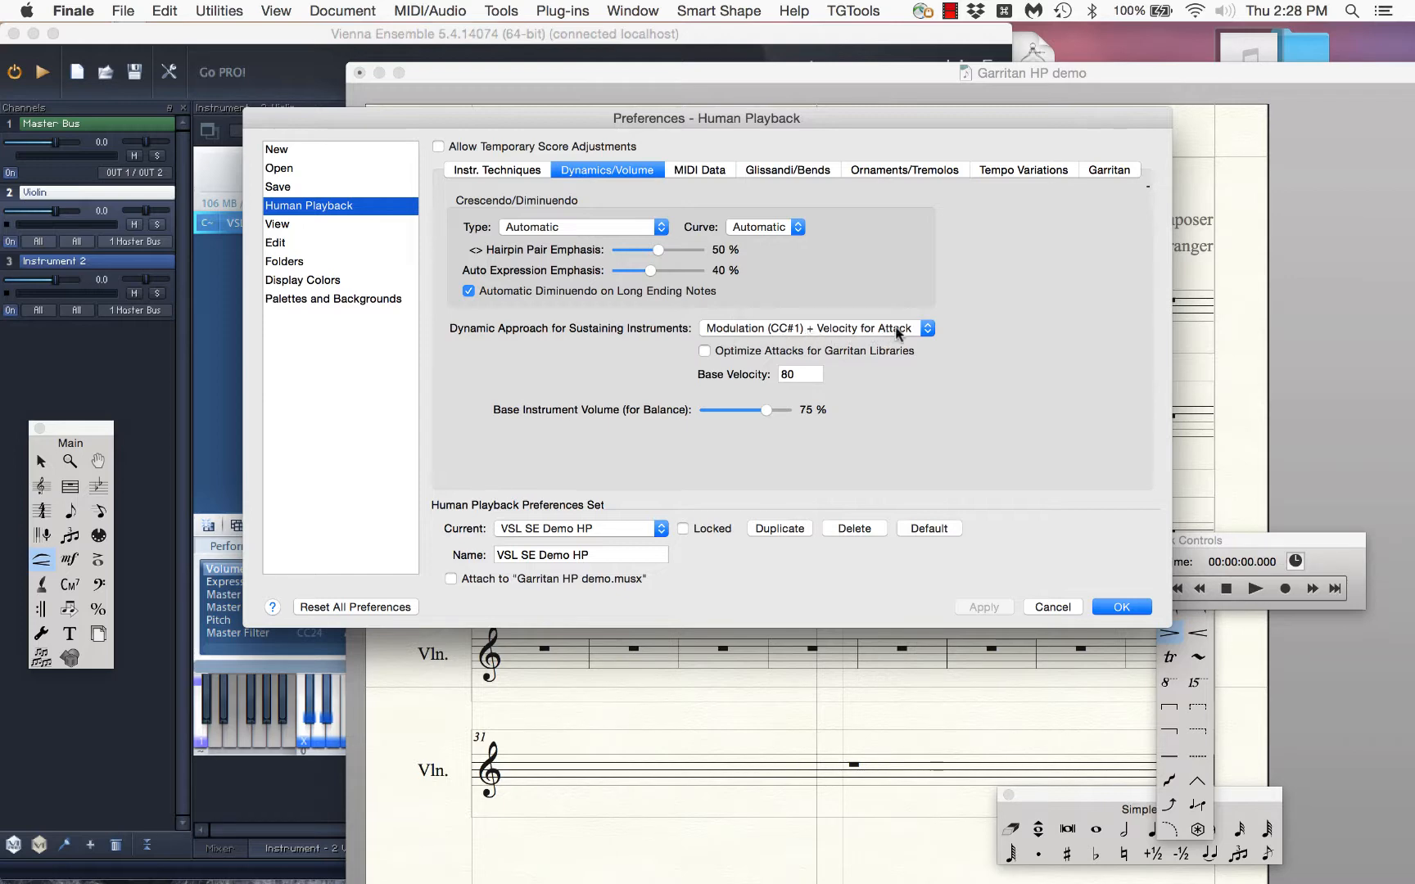
click(1122, 607)
Step: Switch to Vienna Ensemble, select the violin's pLeg articulation and inspect the Velocity XF controller mapping
click(246, 273)
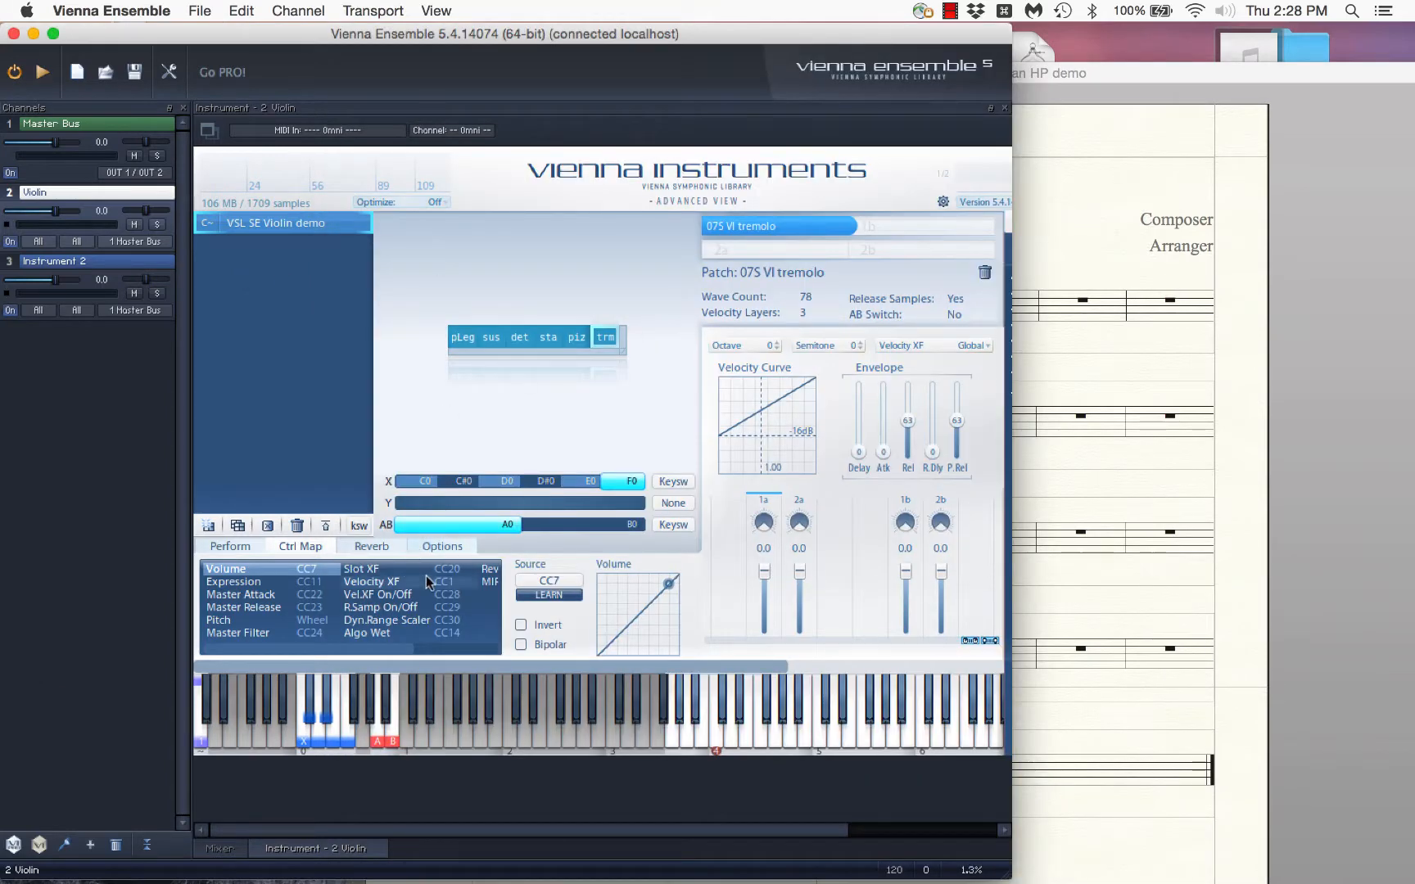
click(468, 339)
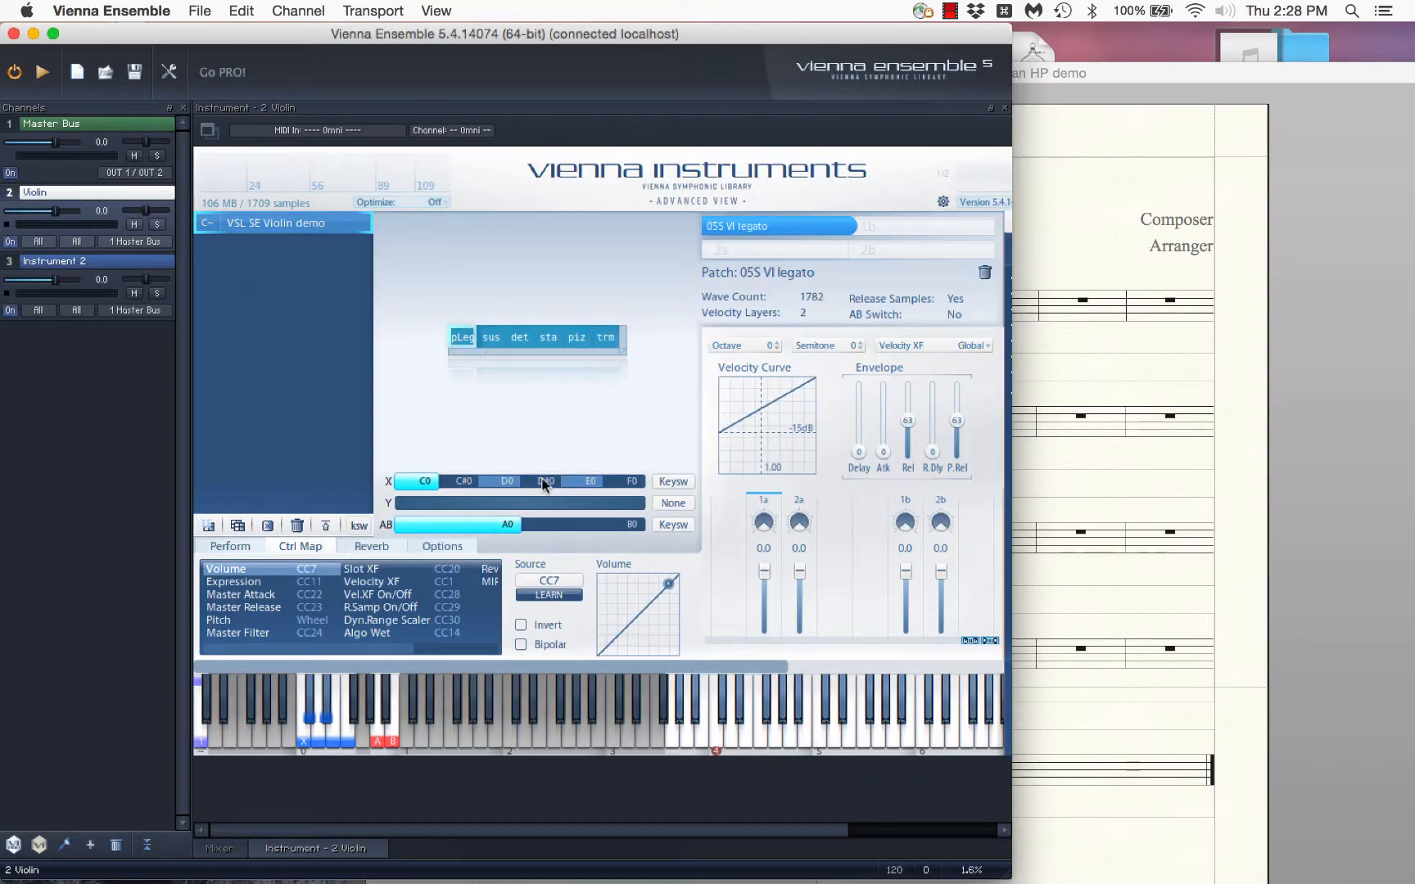
click(379, 581)
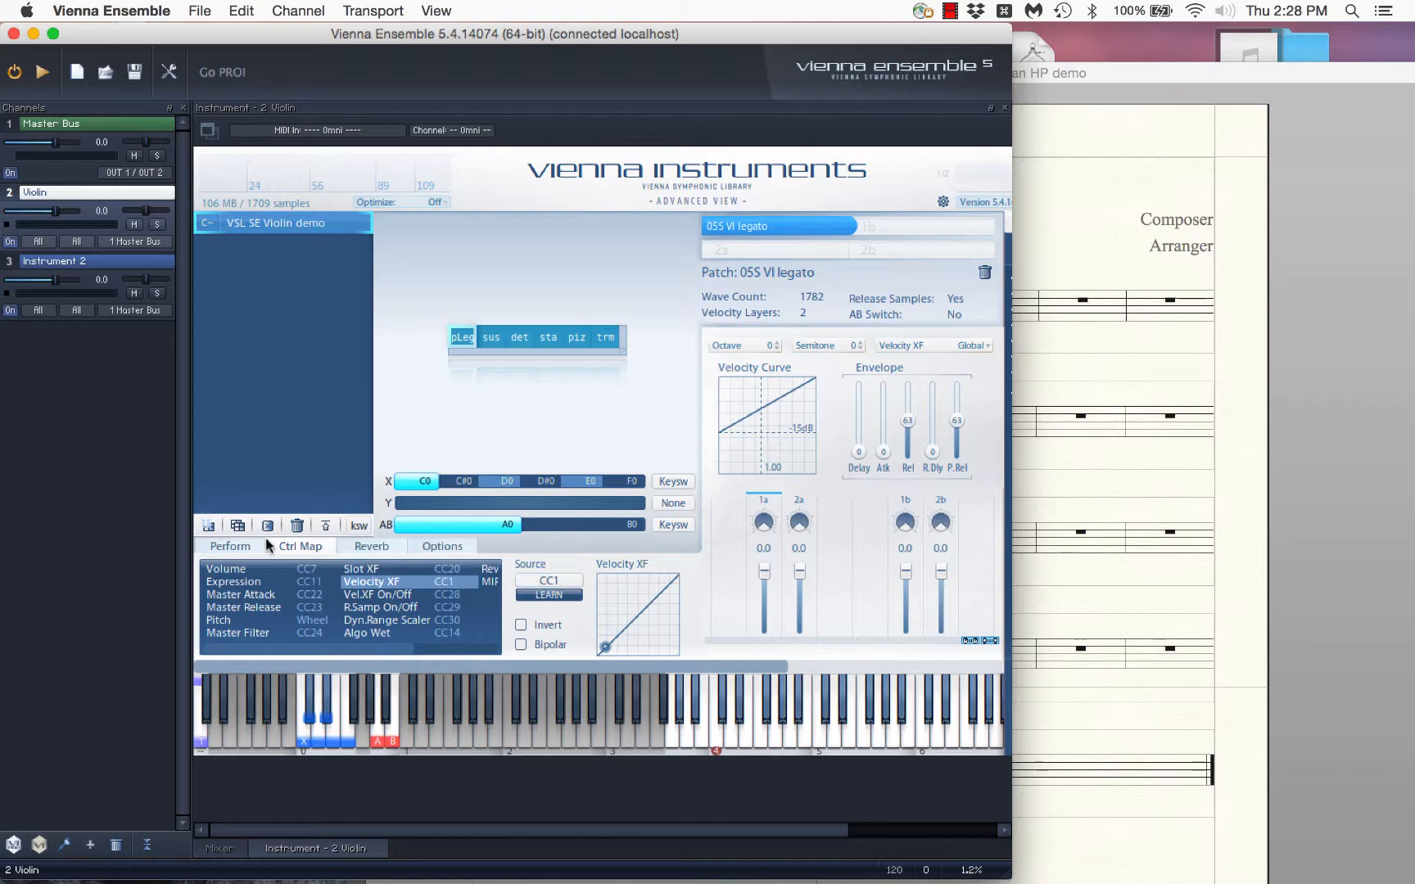
Step: Audition the piz articulation with notes on the keyboard, set the VelX performance slider to 39 and reselect pLeg
click(241, 544)
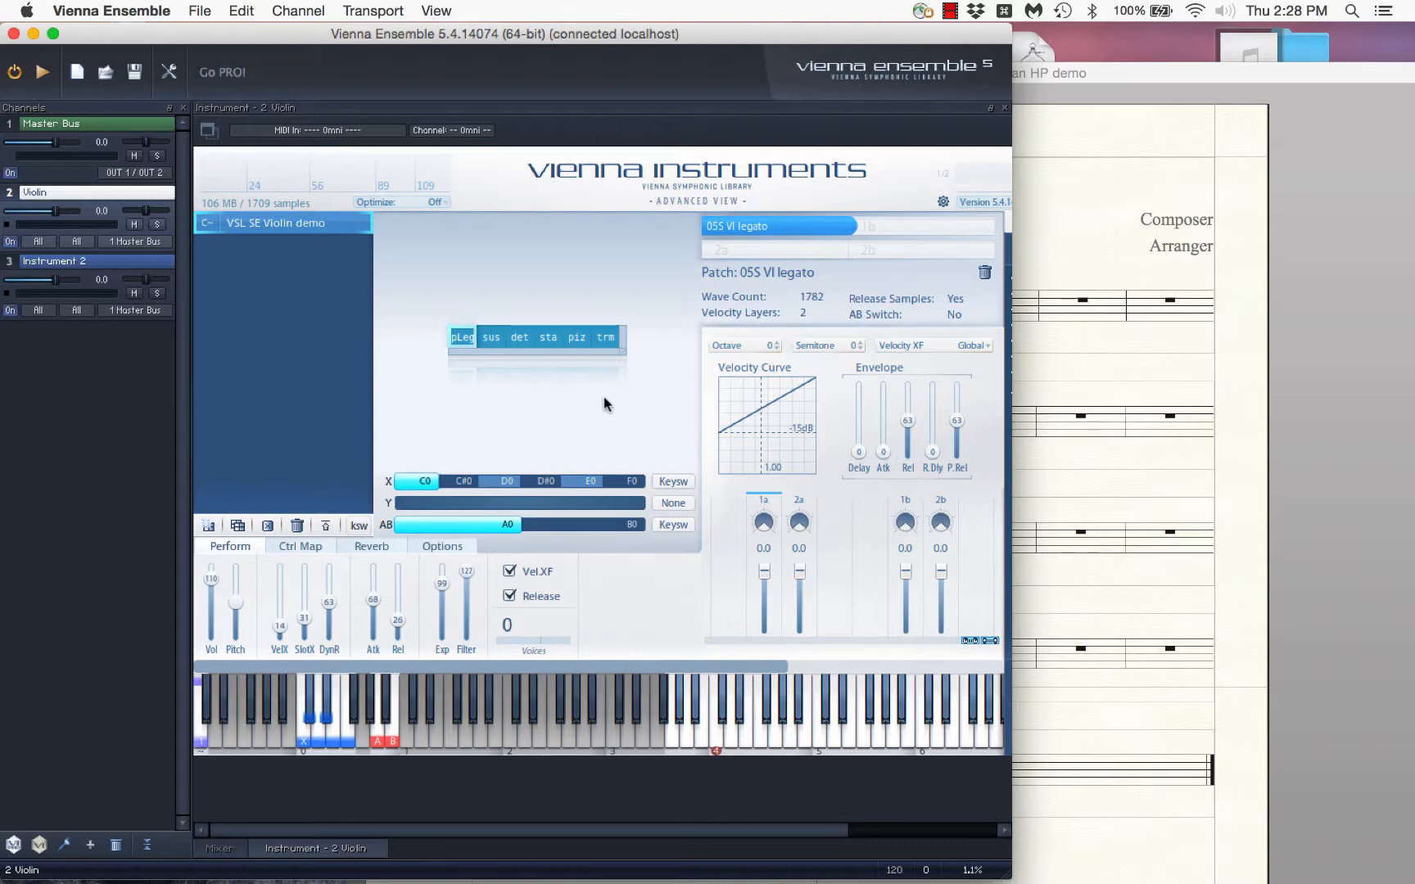
click(581, 335)
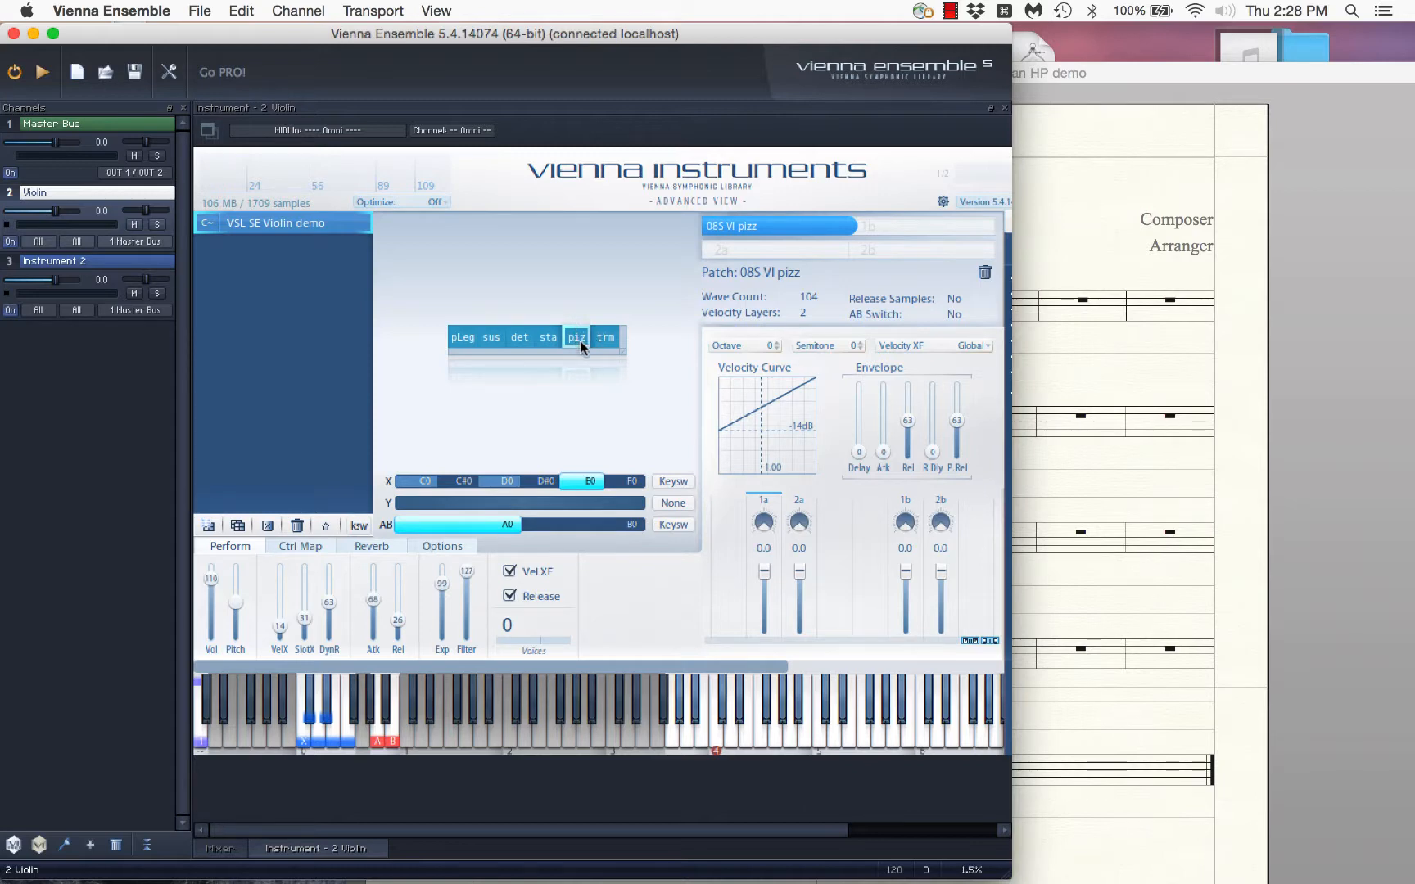
click(761, 736)
click(876, 749)
drag(279, 627, 284, 620)
click(460, 339)
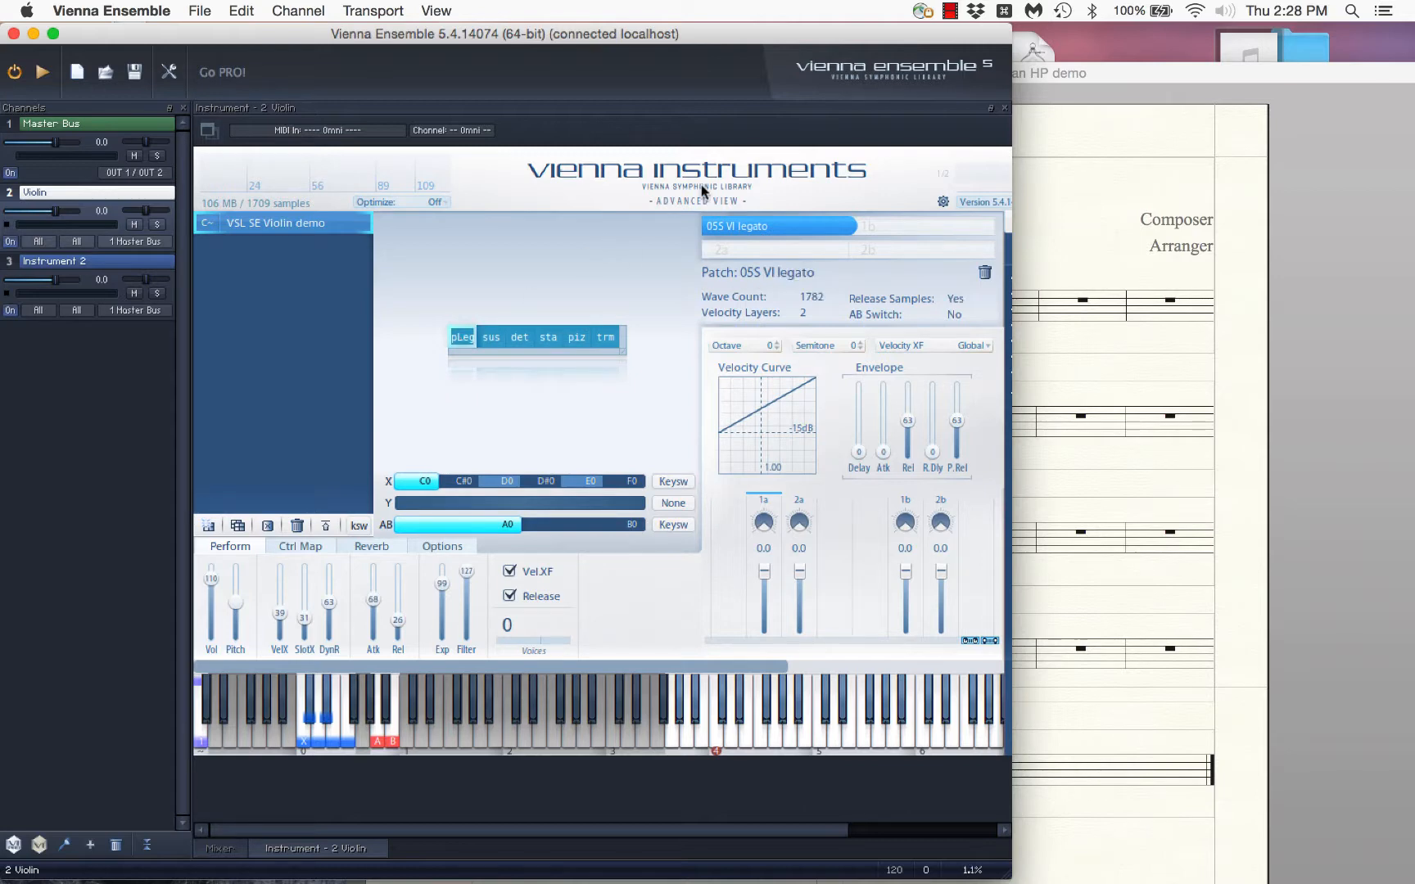
Step: Switch back to Finale, reposition the score window and Main palette, and activate the MIDI Tool, dismissing the Human Playback warning
click(1075, 225)
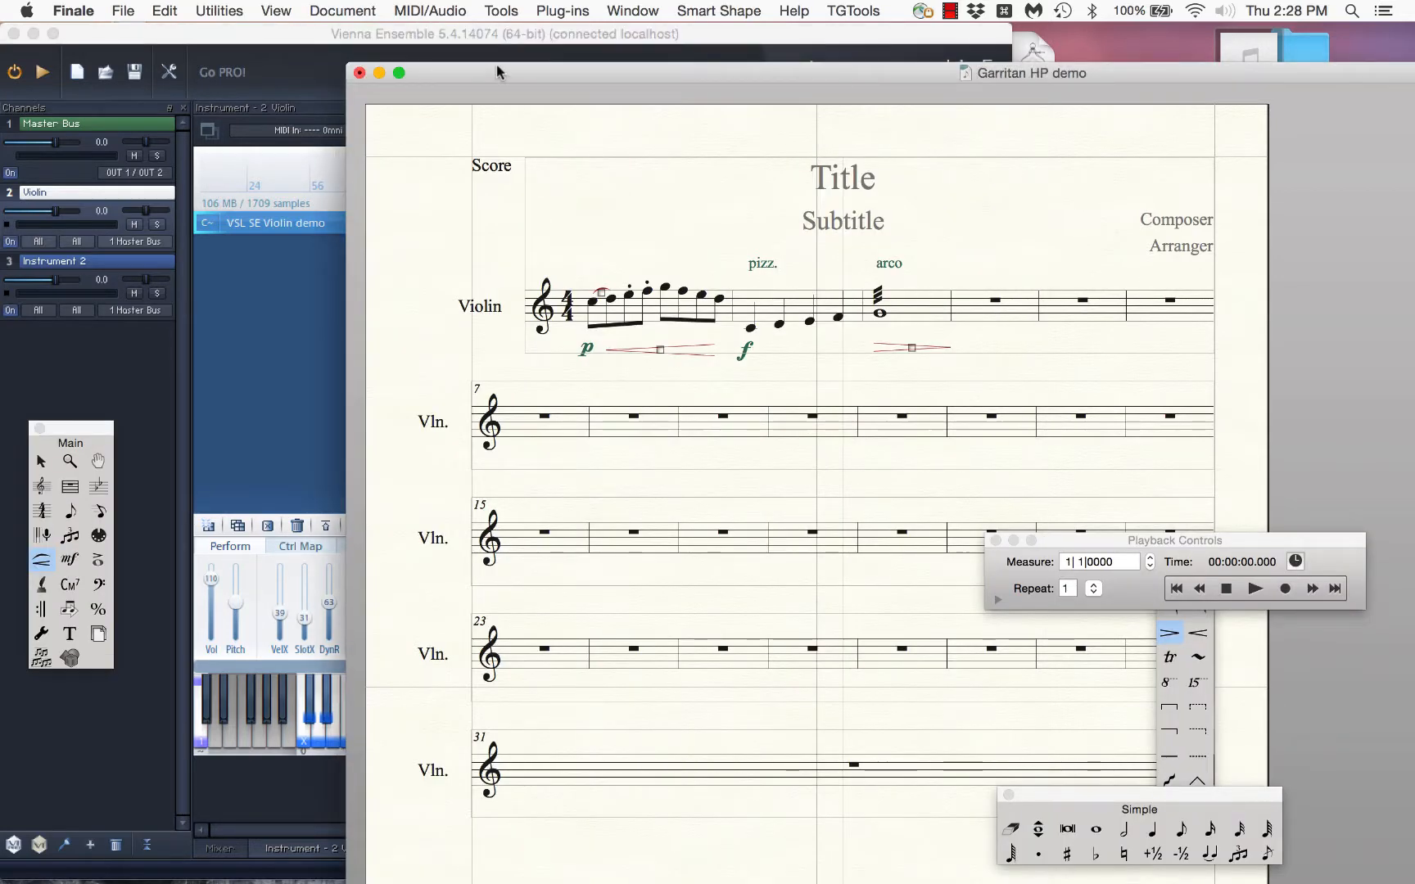
drag(497, 72, 486, 34)
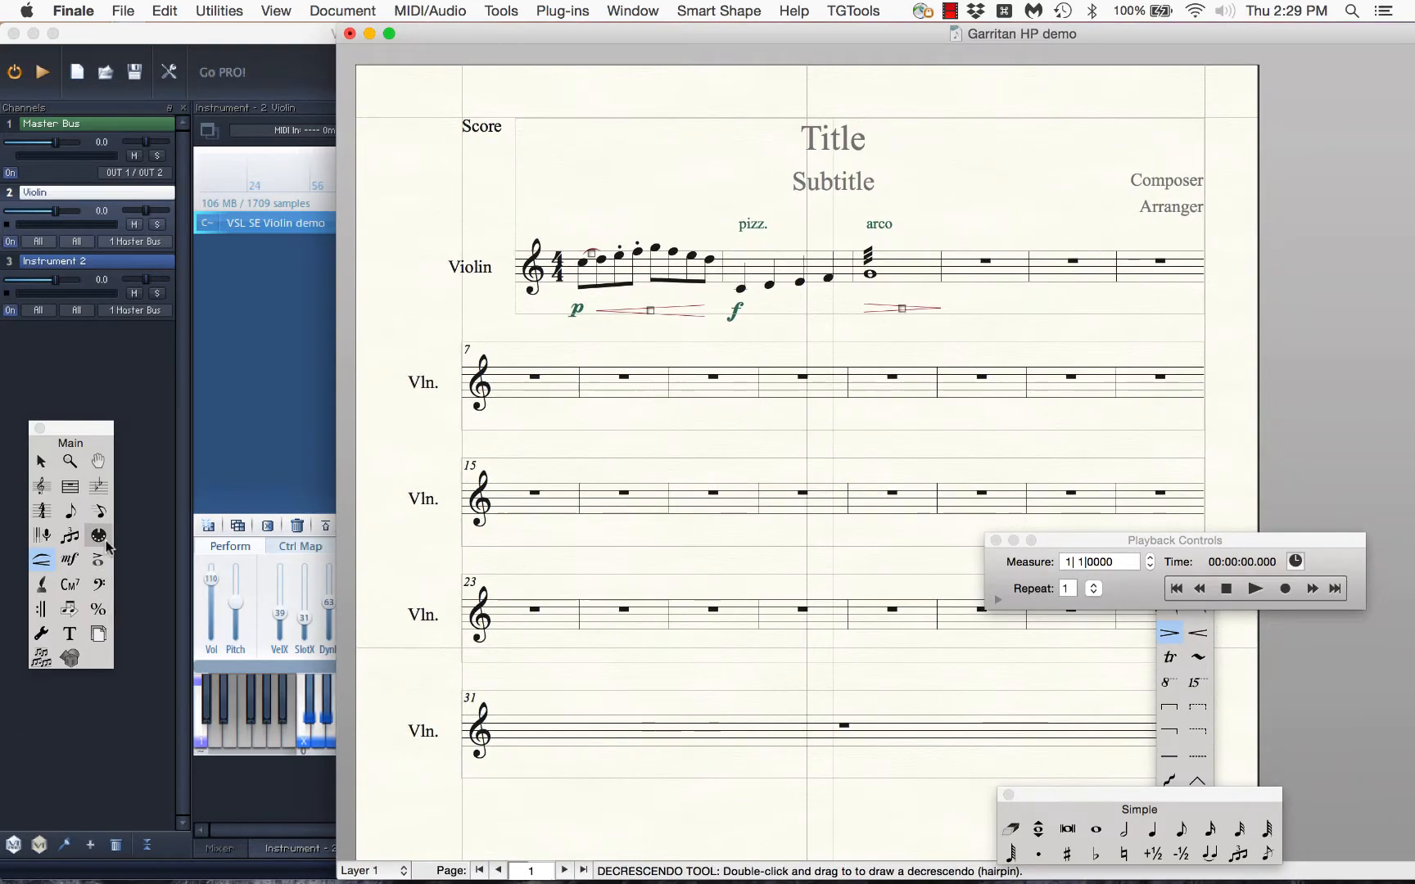
drag(103, 429, 464, 332)
click(463, 440)
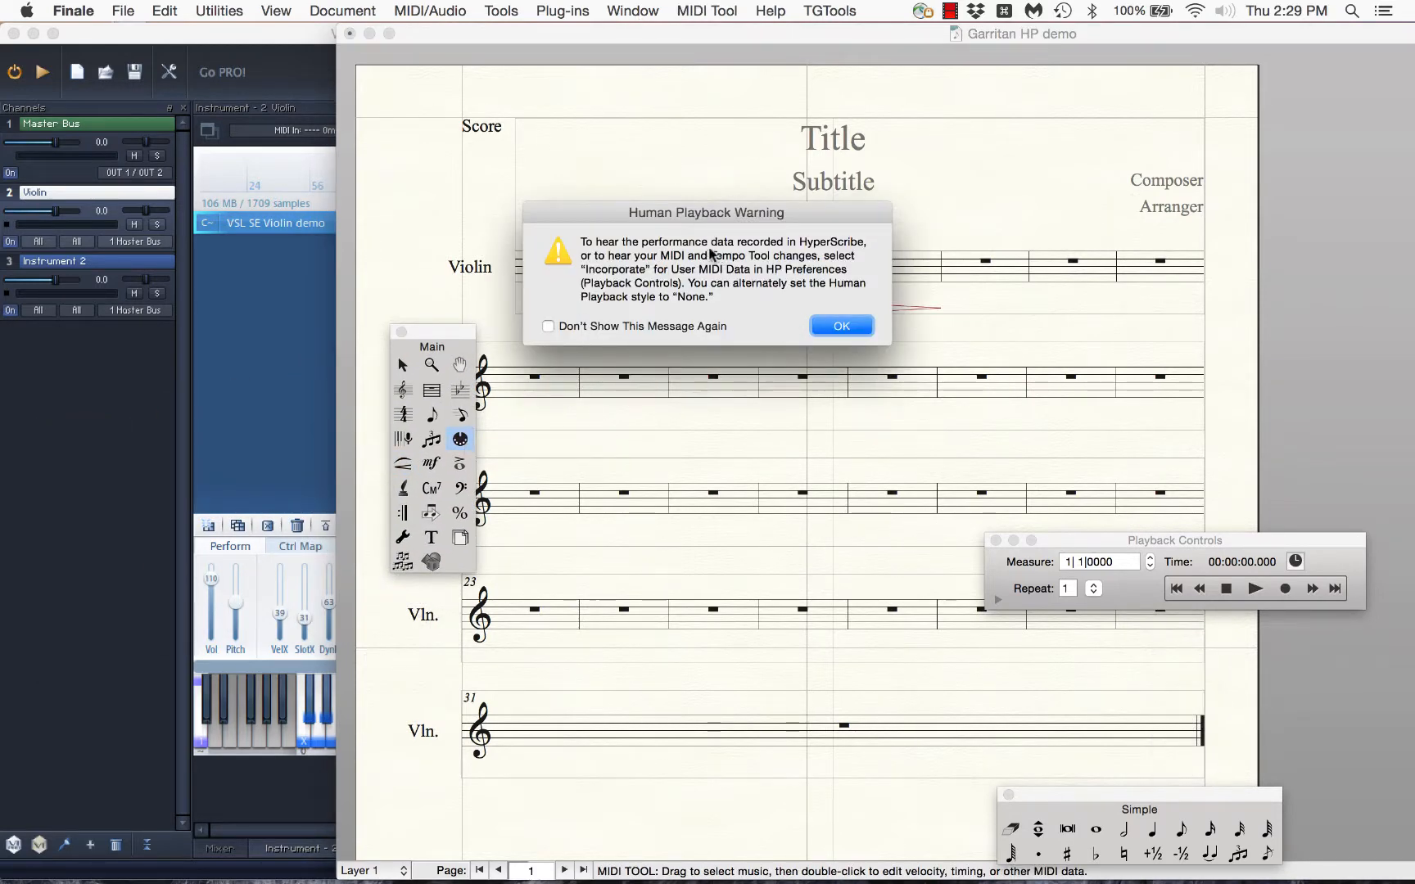
click(859, 326)
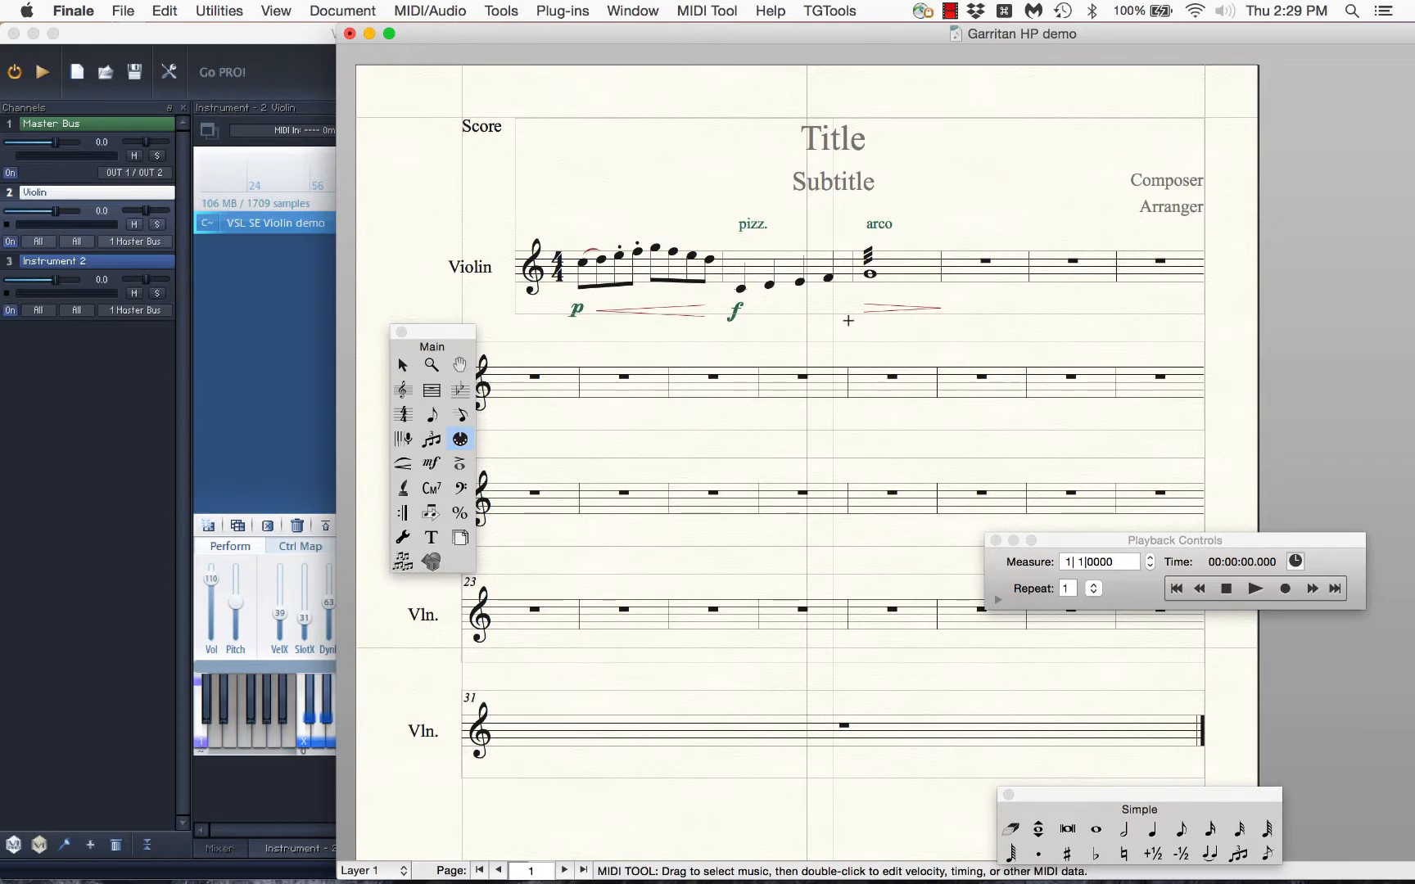
Step: Set the MIDI Tool to work on continuous data for controller 11, Expression, instead of key velocities
click(729, 13)
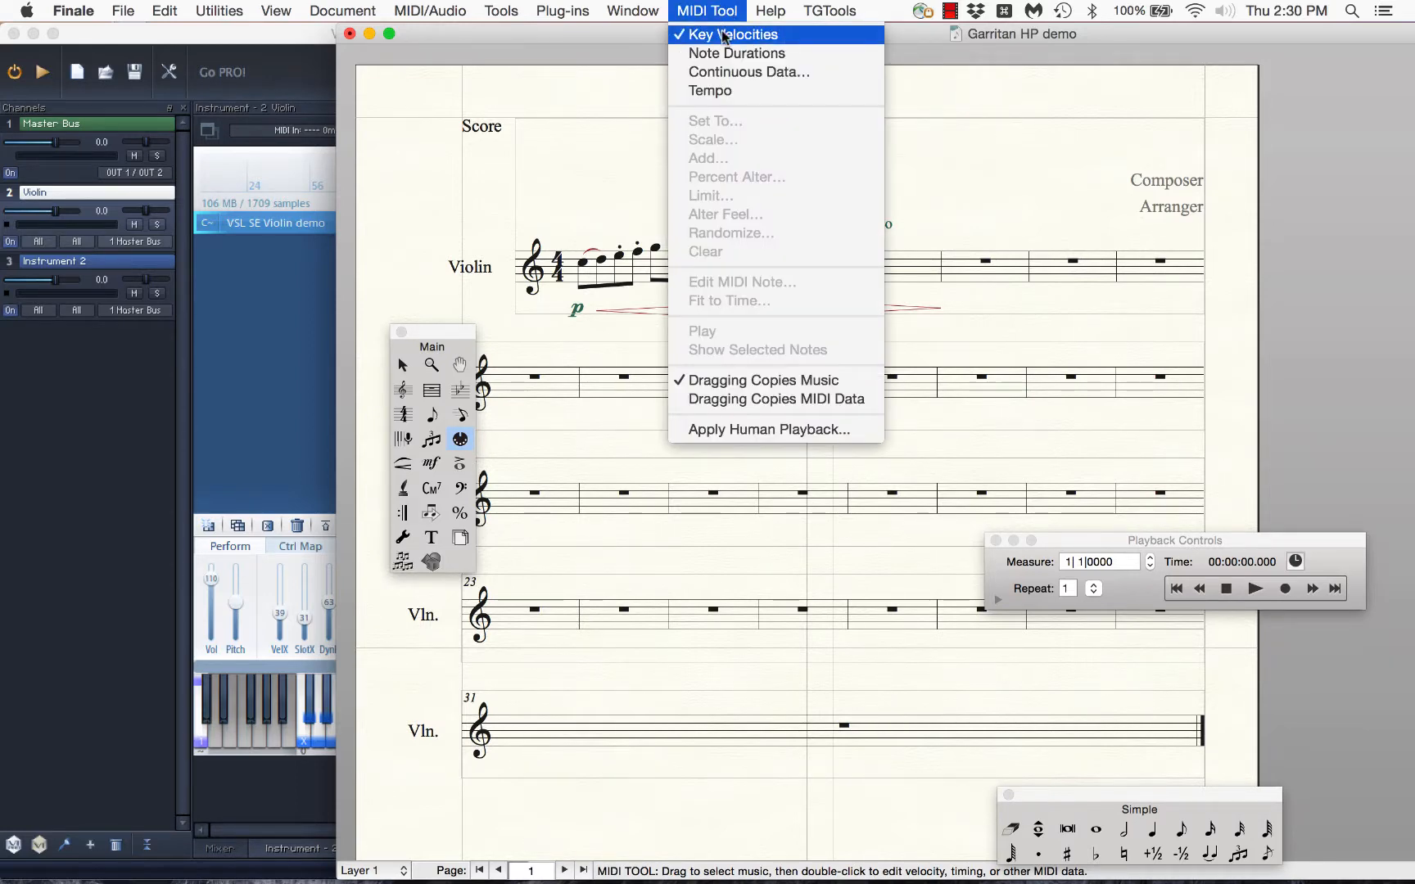
click(724, 36)
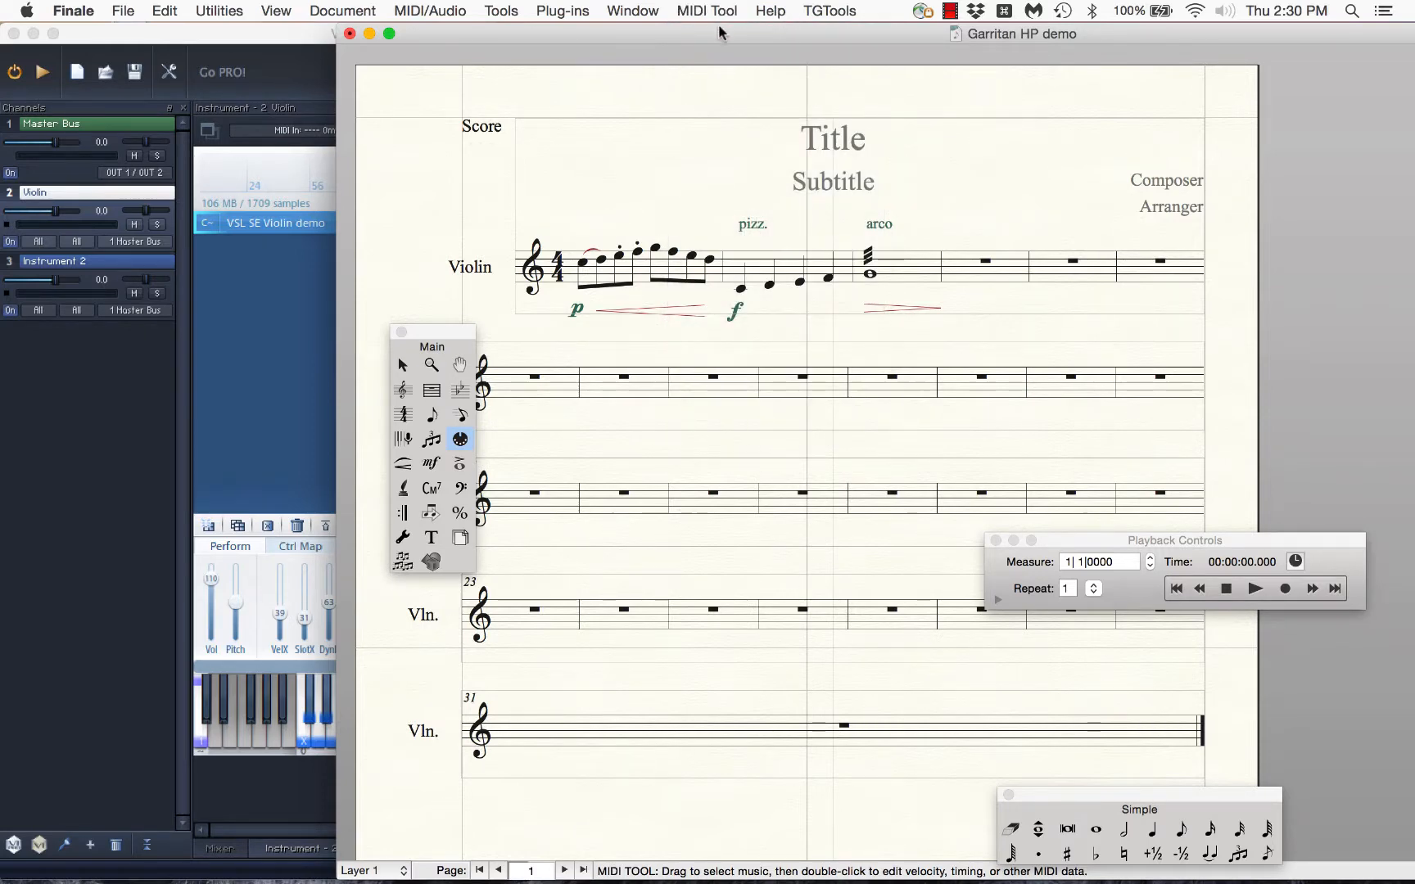
click(721, 16)
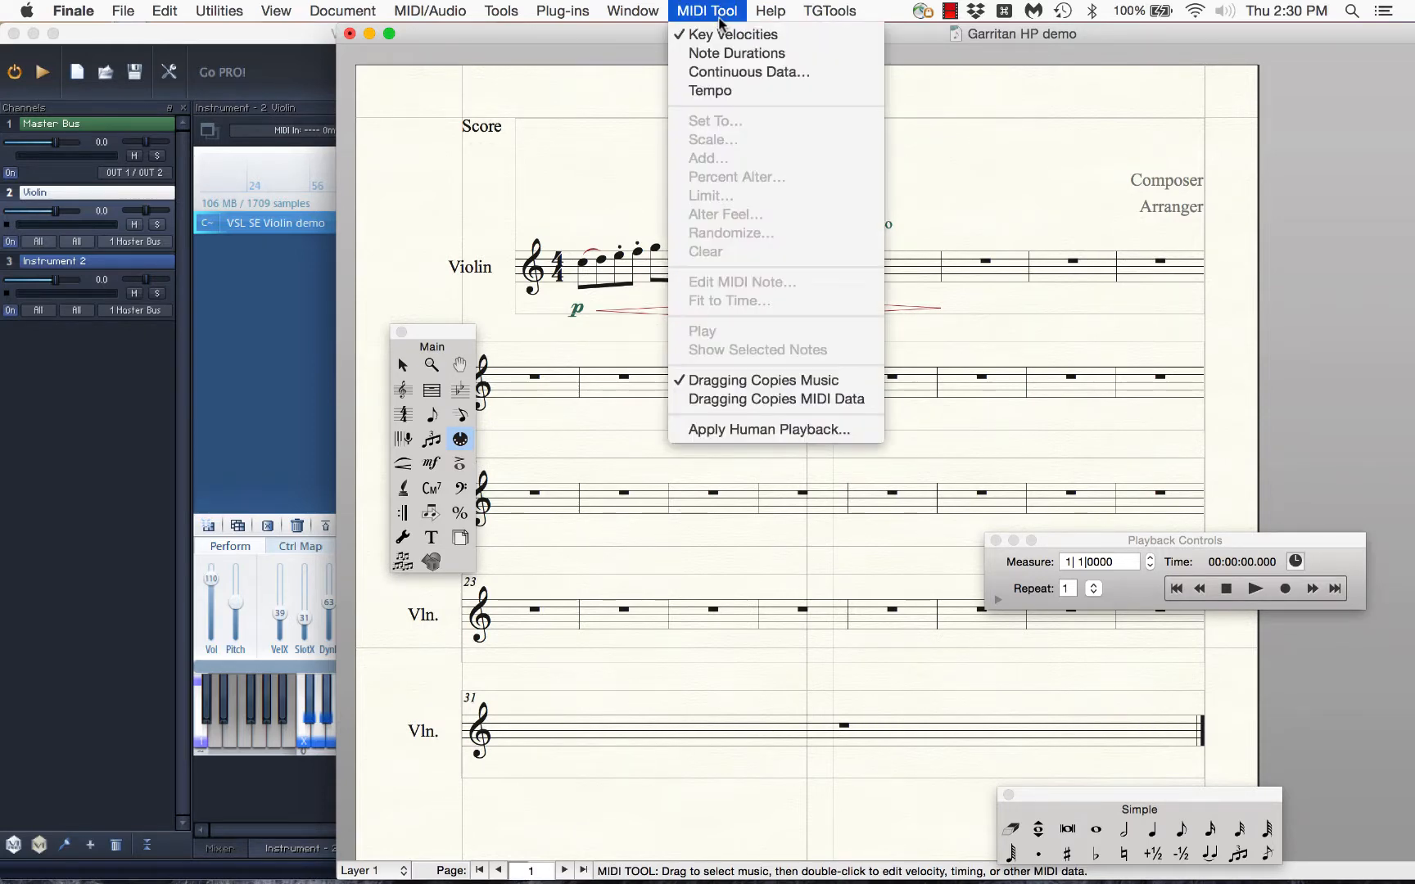
click(712, 74)
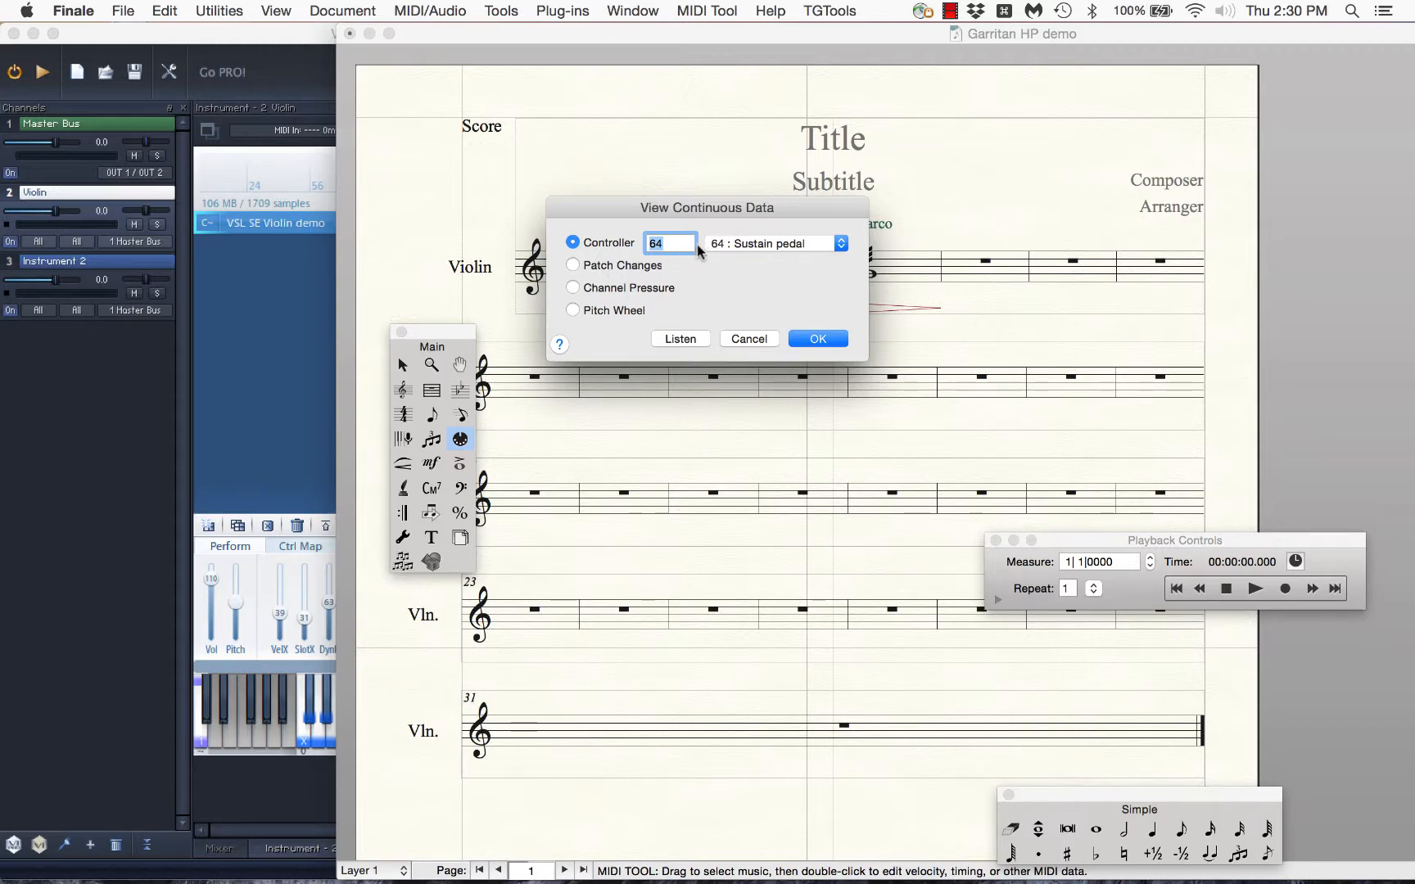
text(11)
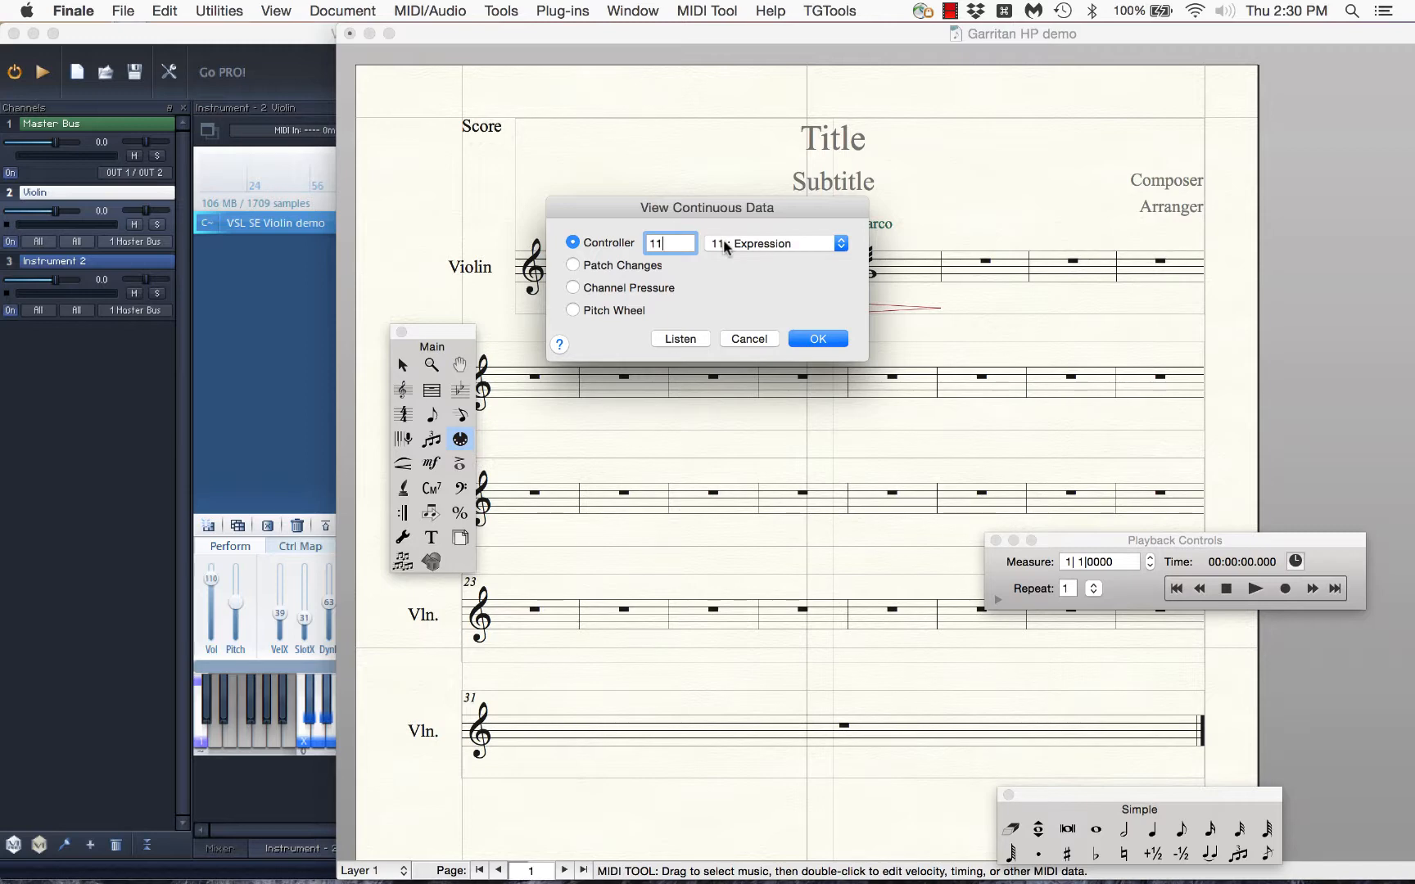
click(807, 338)
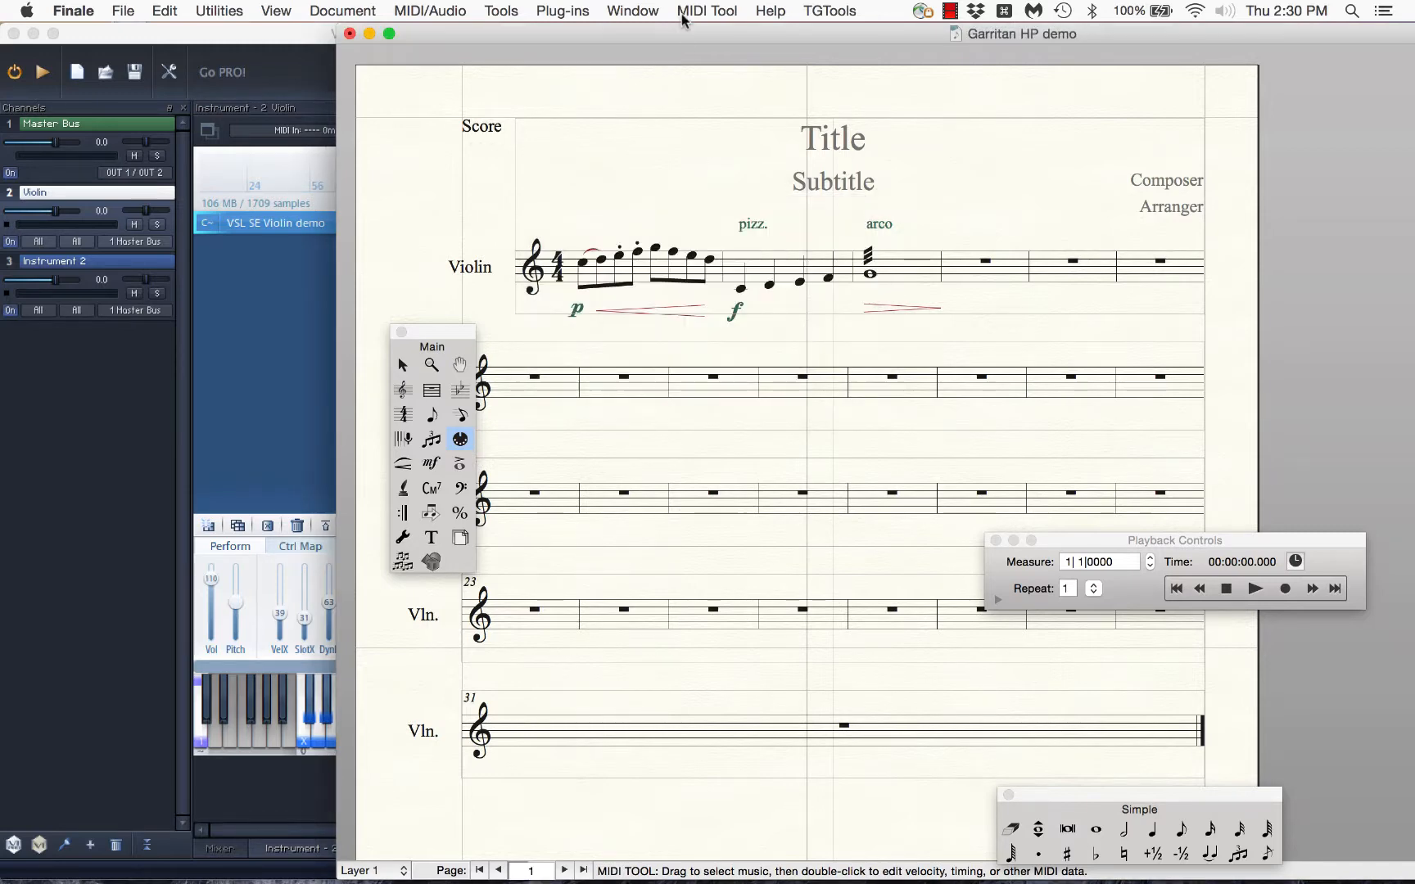
click(689, 12)
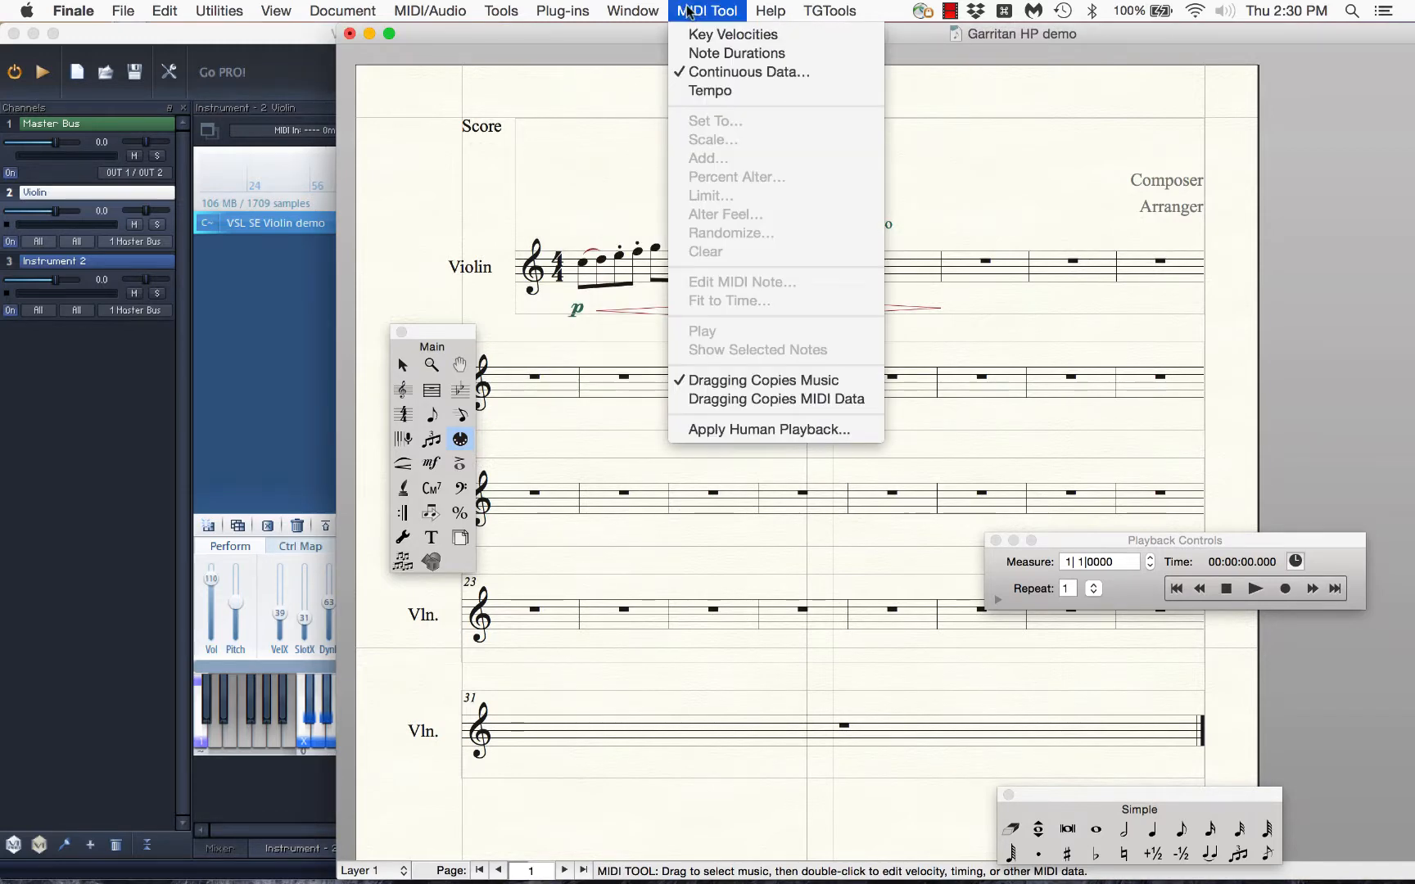
click(603, 153)
click(636, 274)
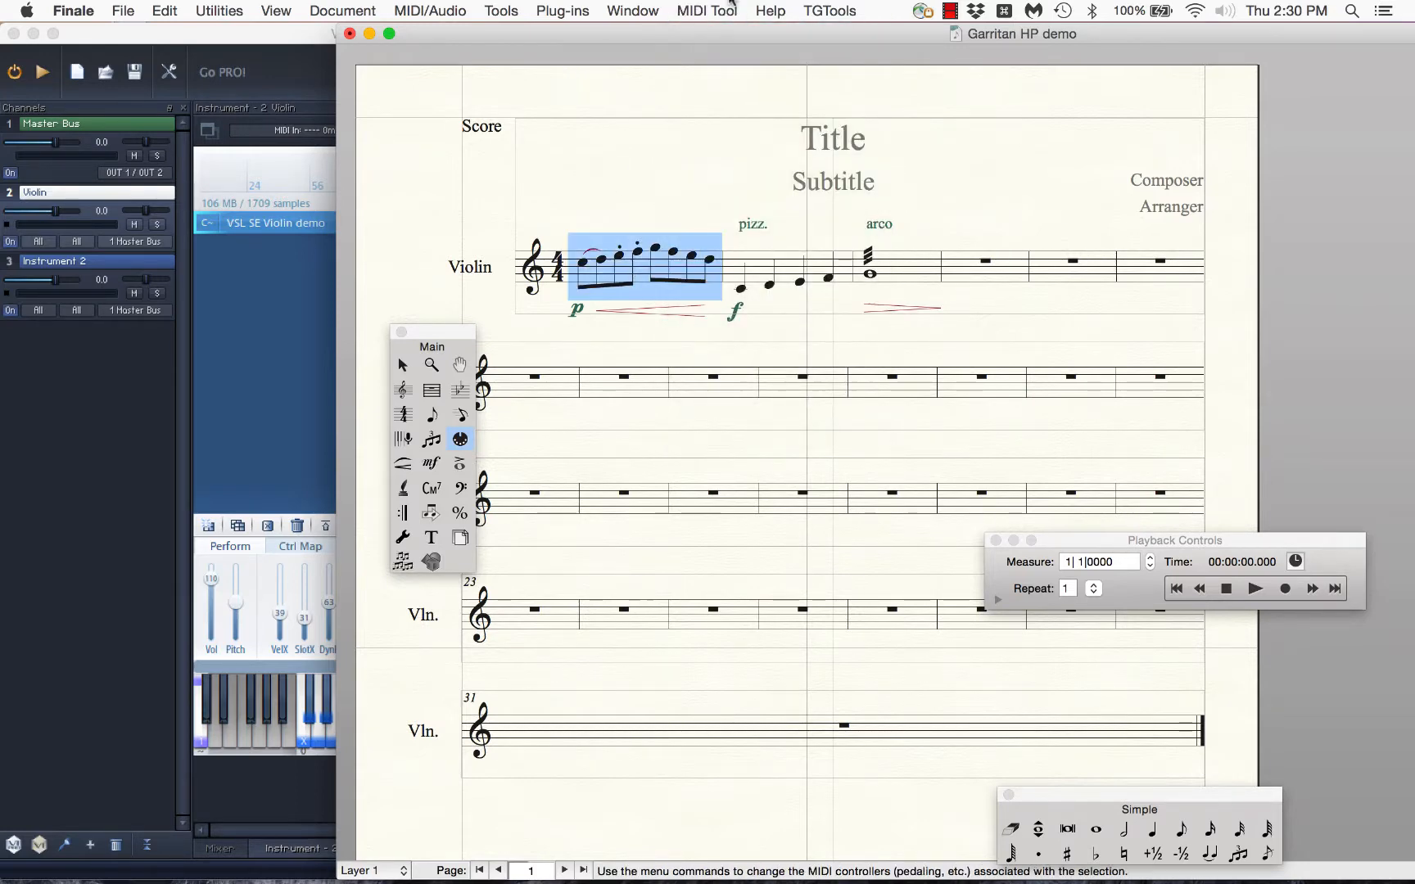
click(717, 12)
click(739, 116)
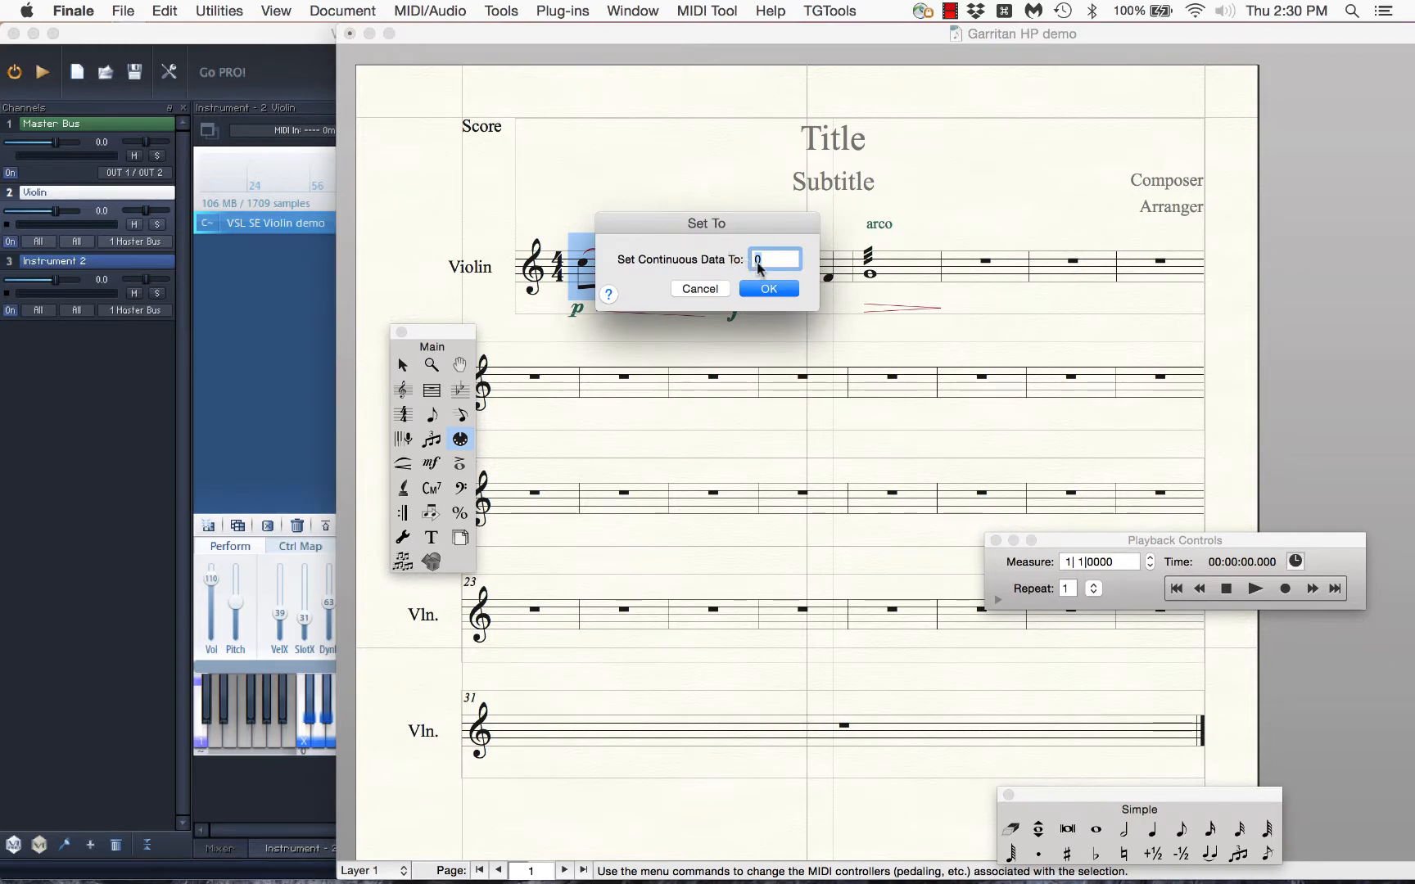
drag(765, 236, 1141, 159)
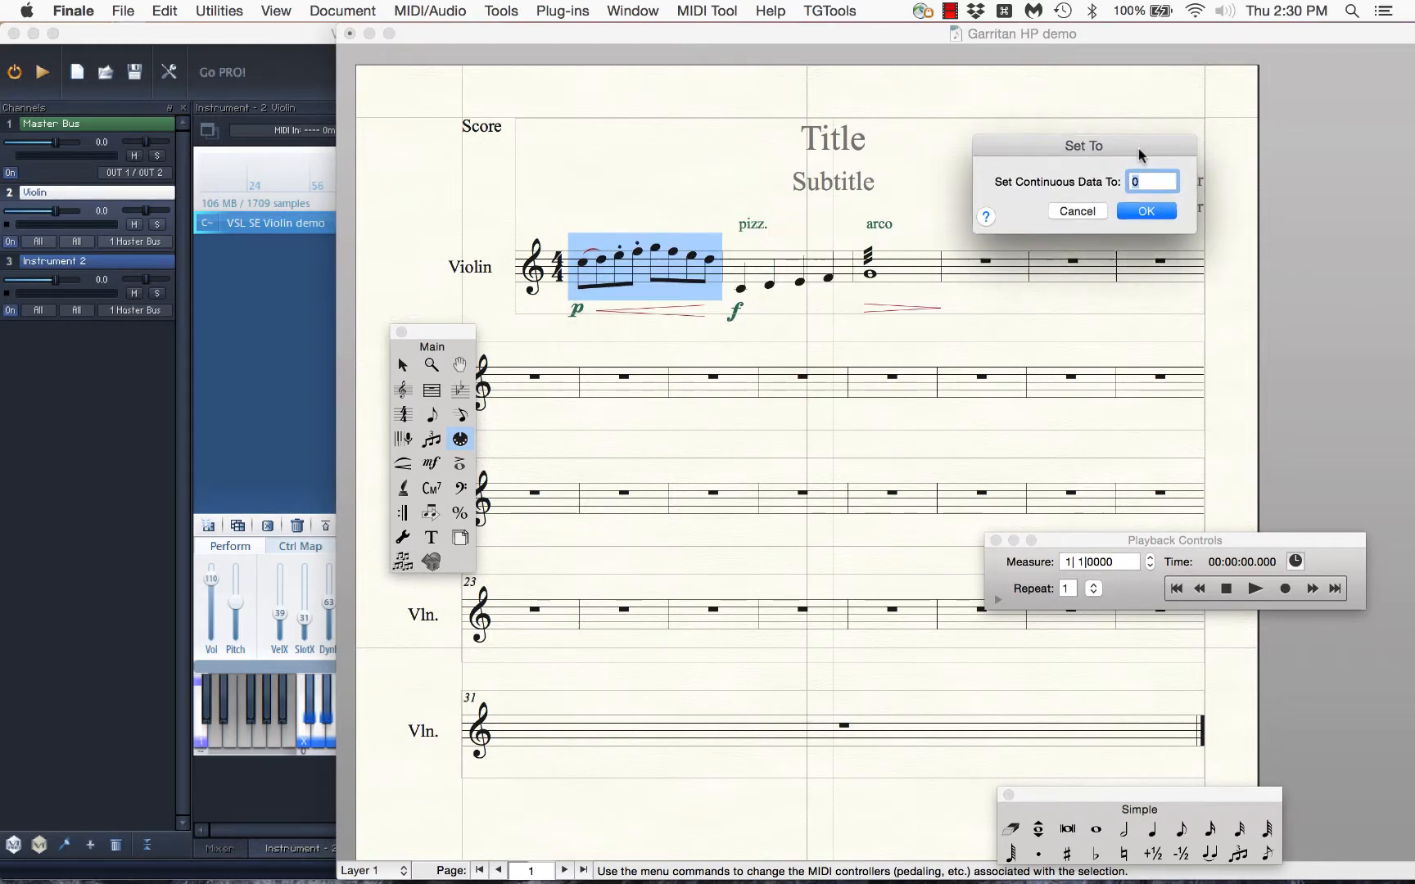
click(1098, 211)
click(665, 187)
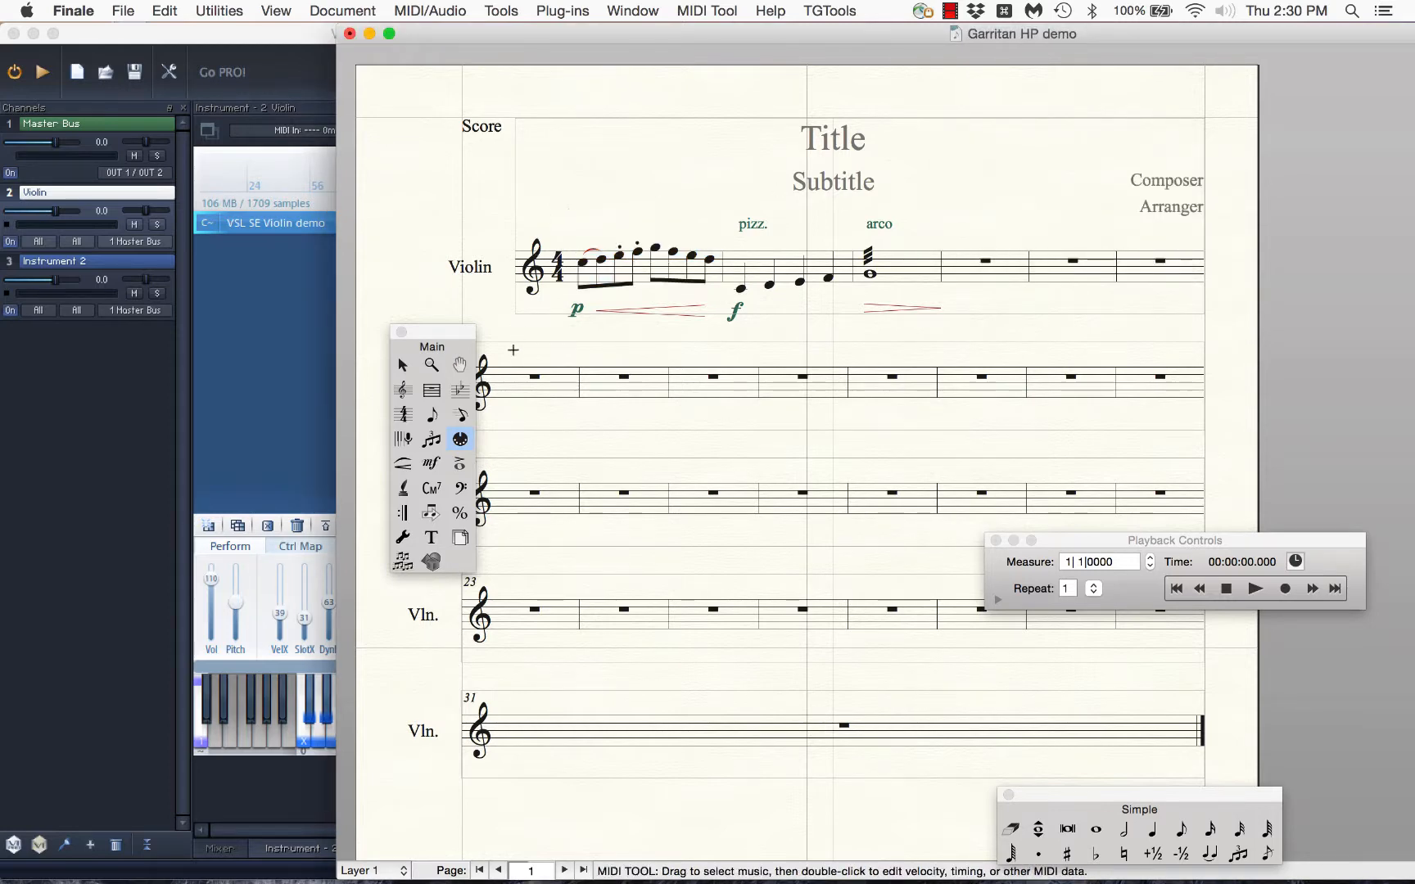
Step: Open violin measure 1 in the MIDI Tool's graphical editor and display its continuous data for controller 11, Expression
click(624, 287)
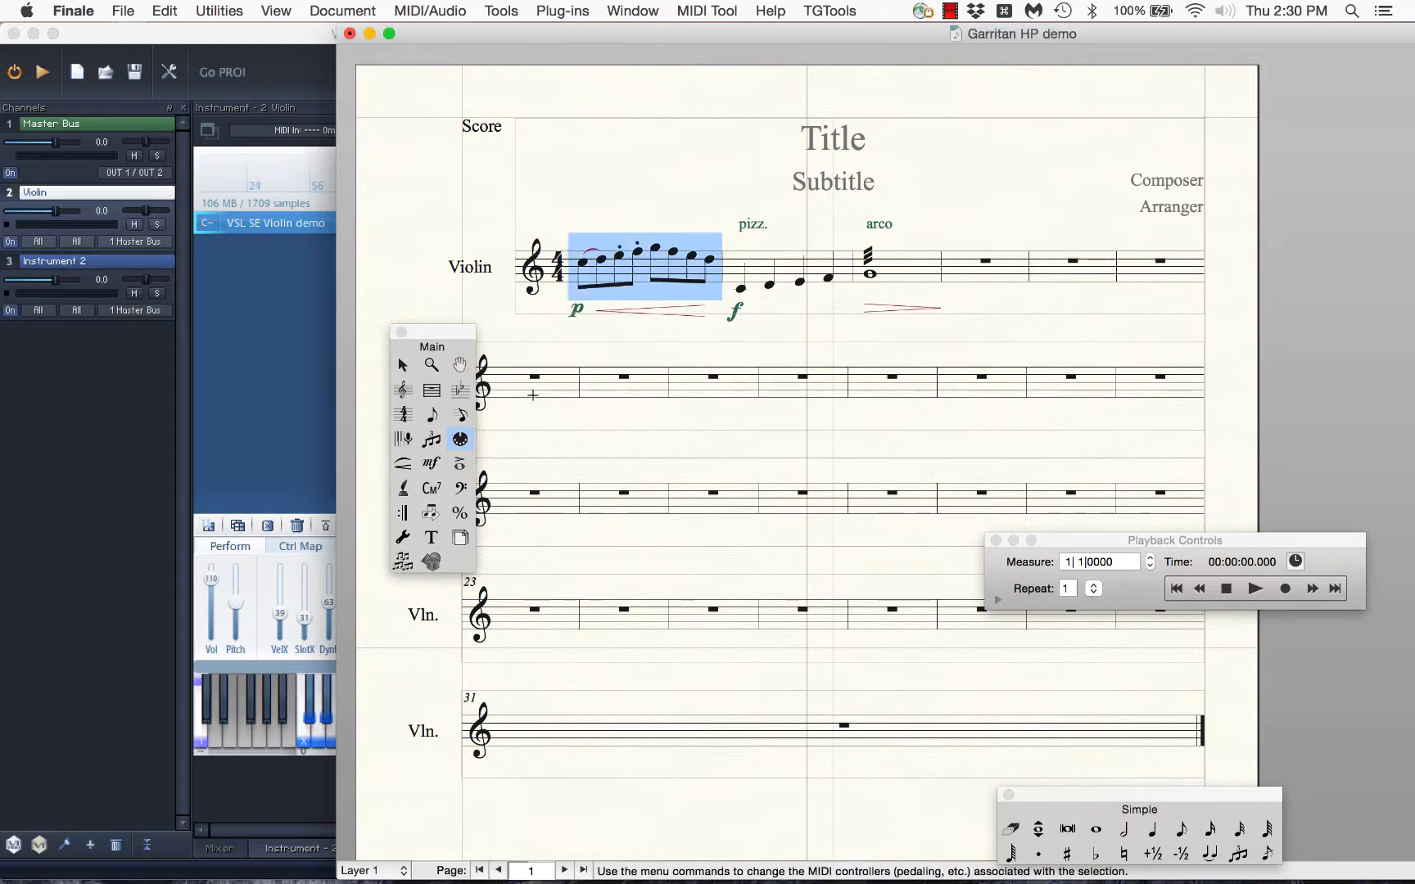
double_click(629, 283)
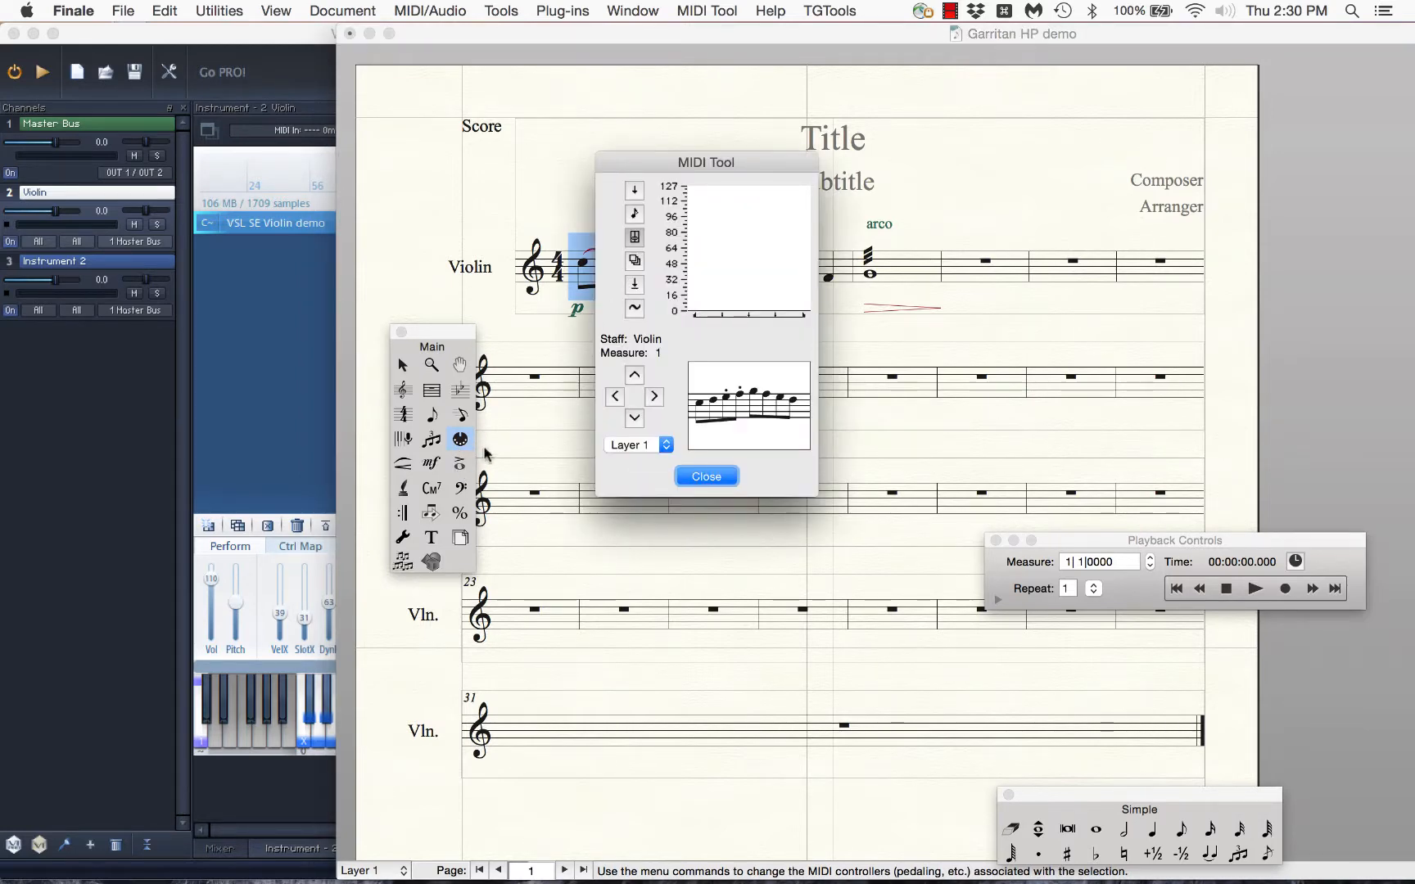
click(634, 237)
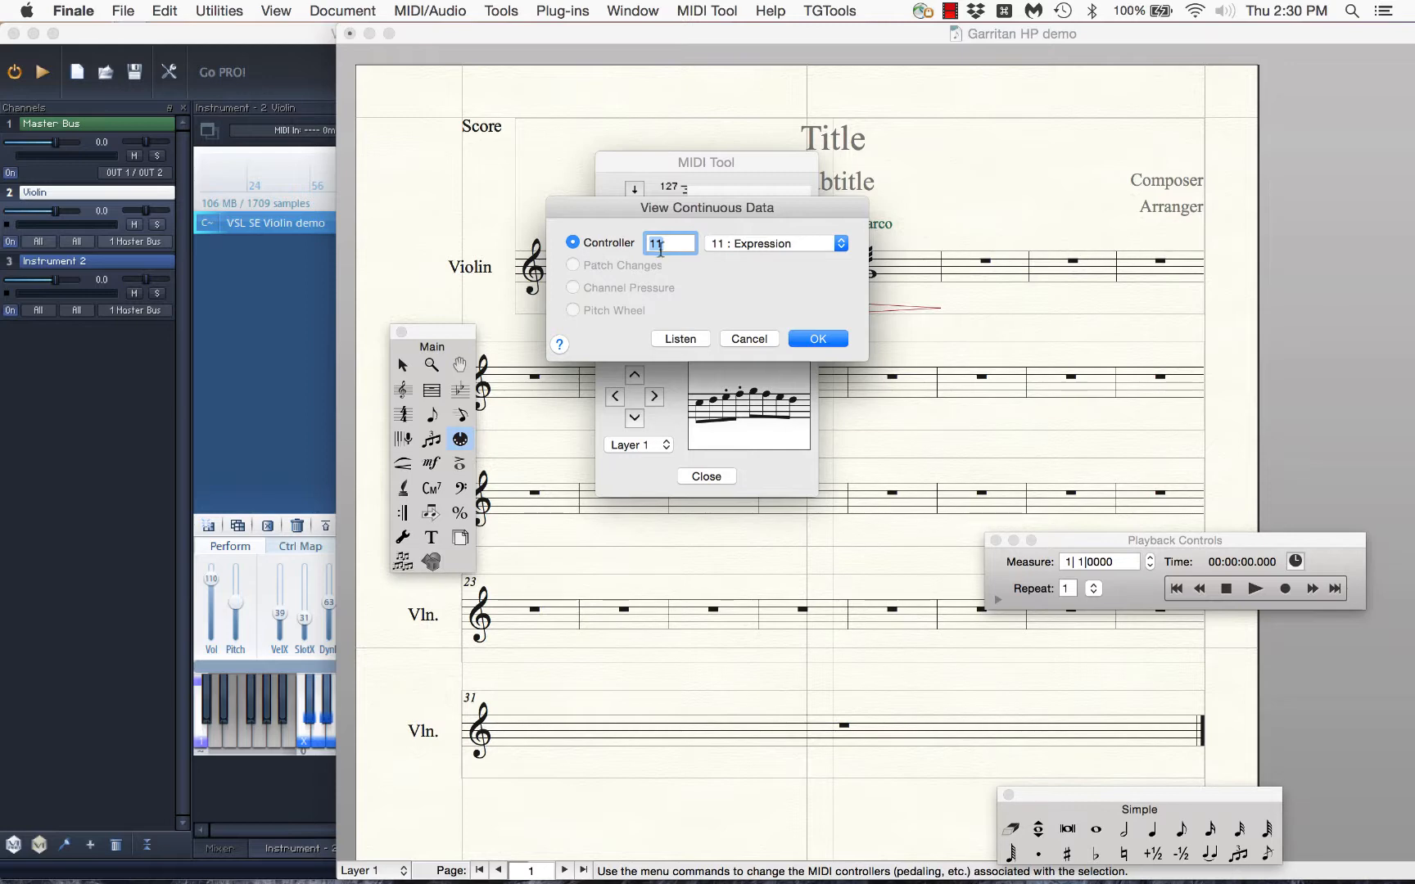
click(840, 340)
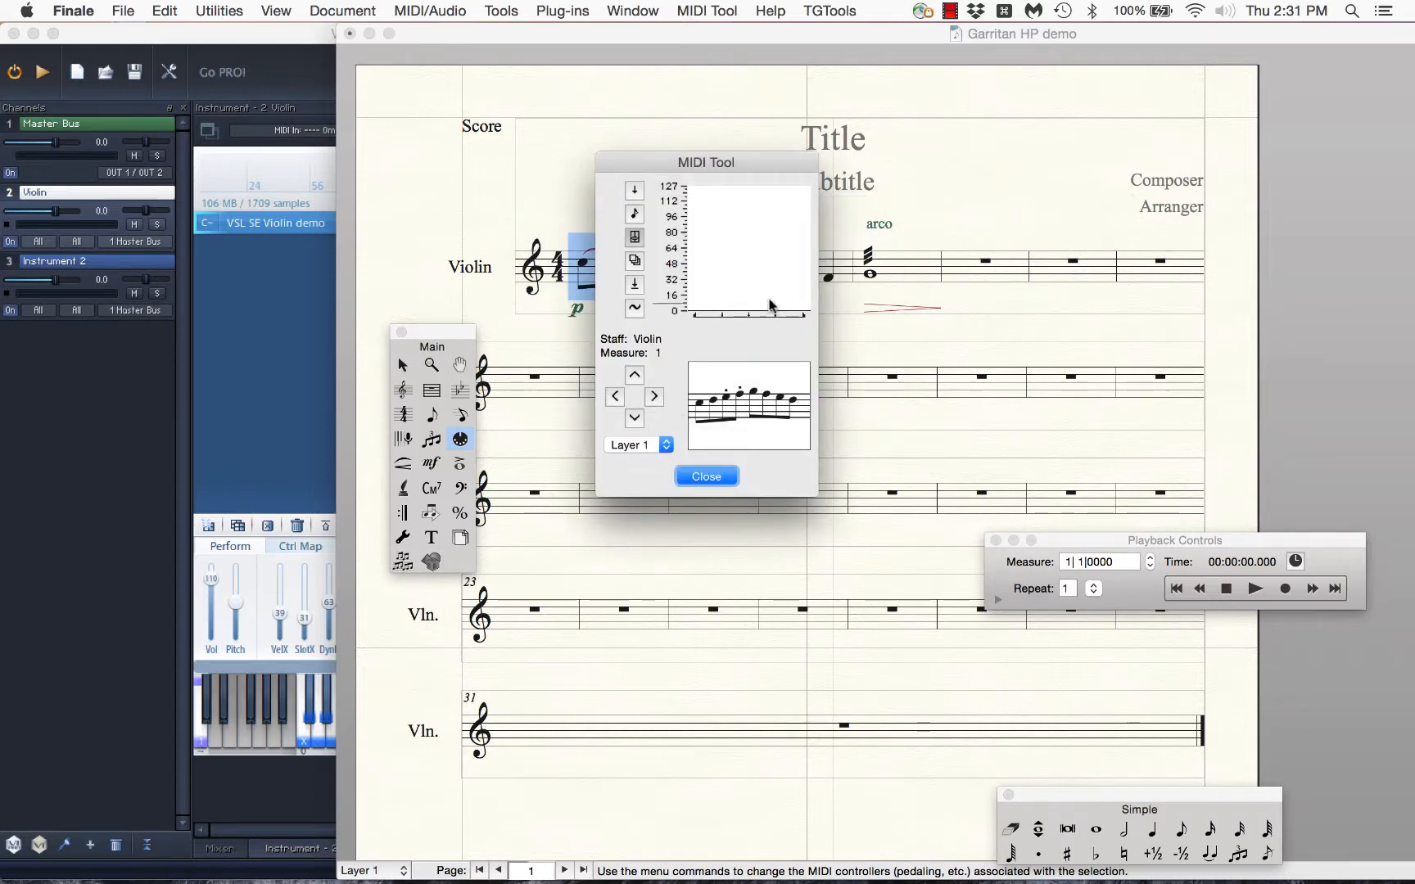
Step: Step through the MIDI Tool editor to view measure 2 and return to measure 1 of the violin staff
click(656, 398)
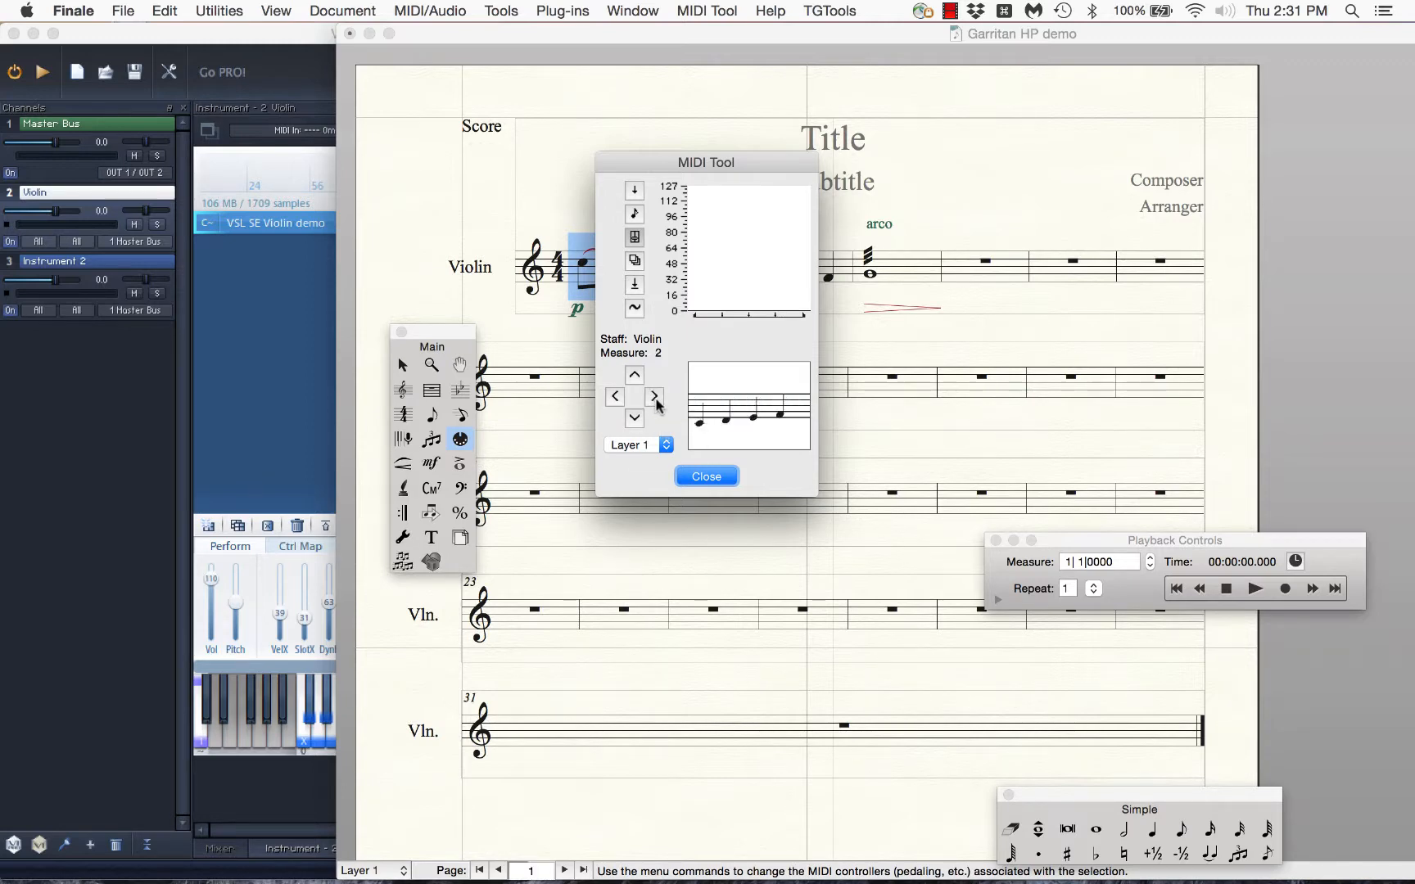
click(615, 396)
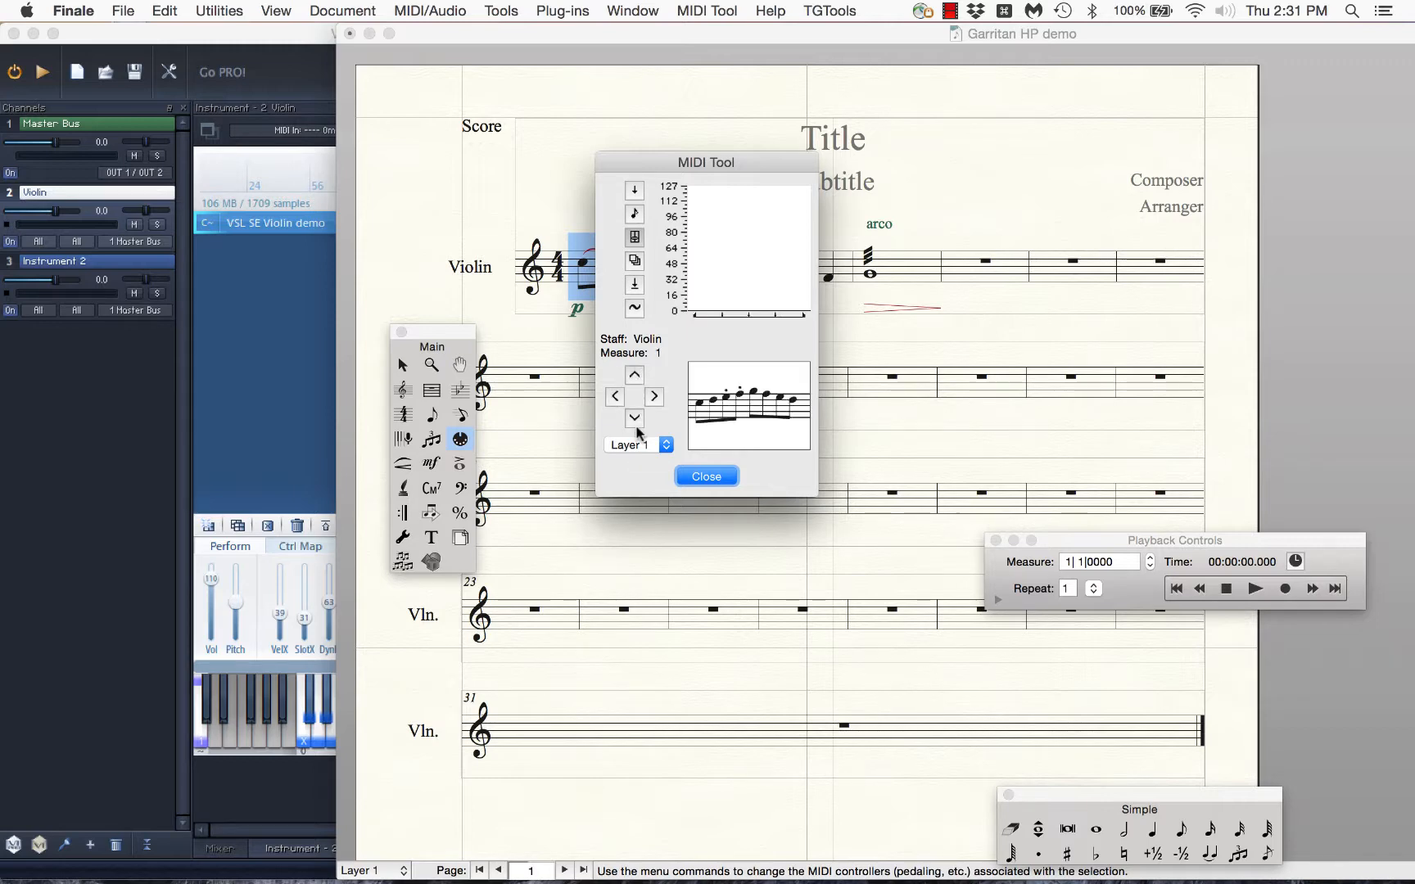
click(636, 418)
Step: Check the Vienna Ensemble window, return to Finale and display the key velocities of measure 1 in the MIDI Tool editor
click(241, 318)
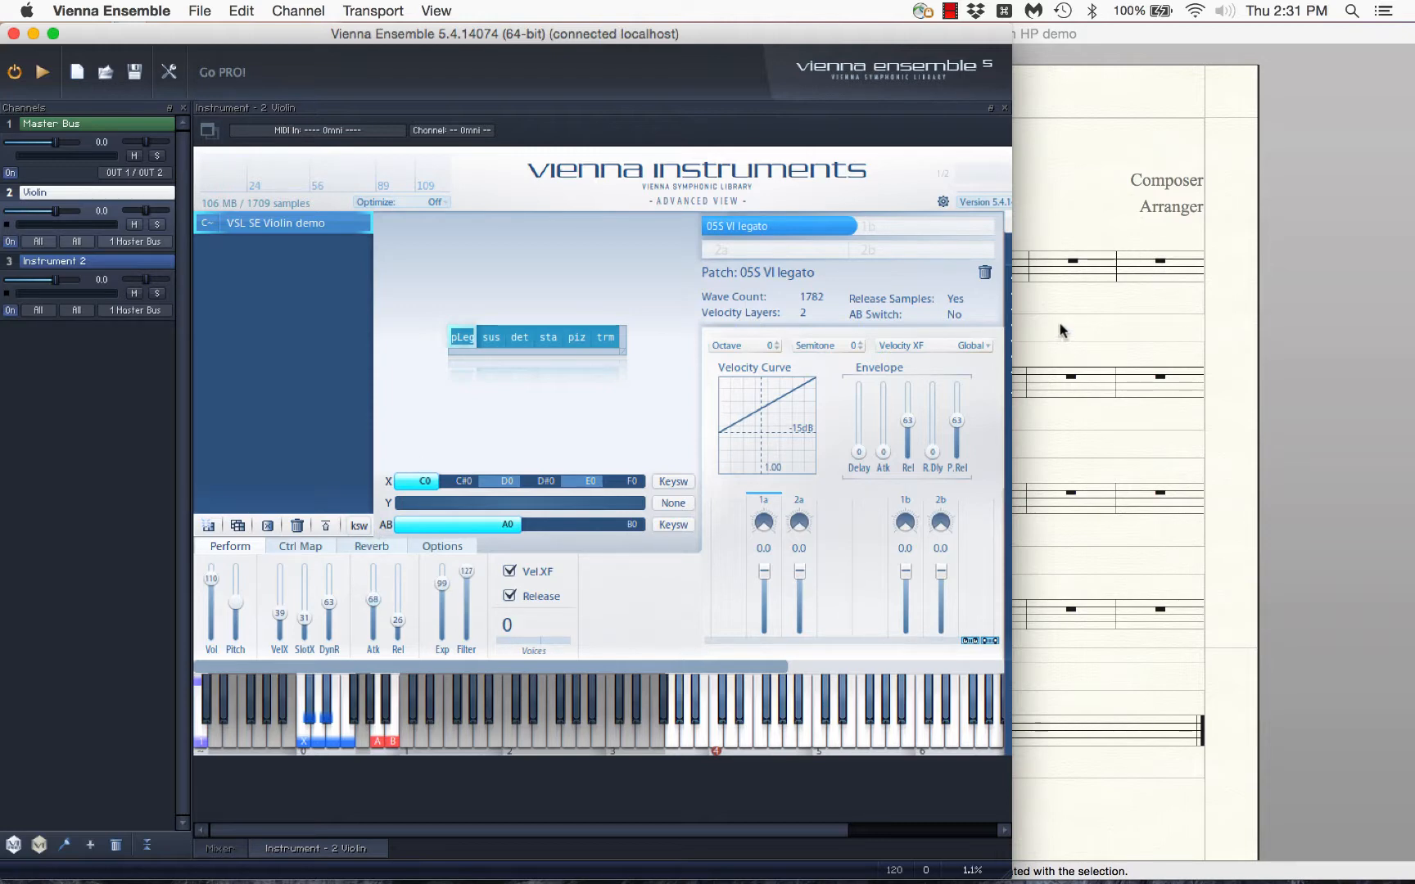
click(1080, 302)
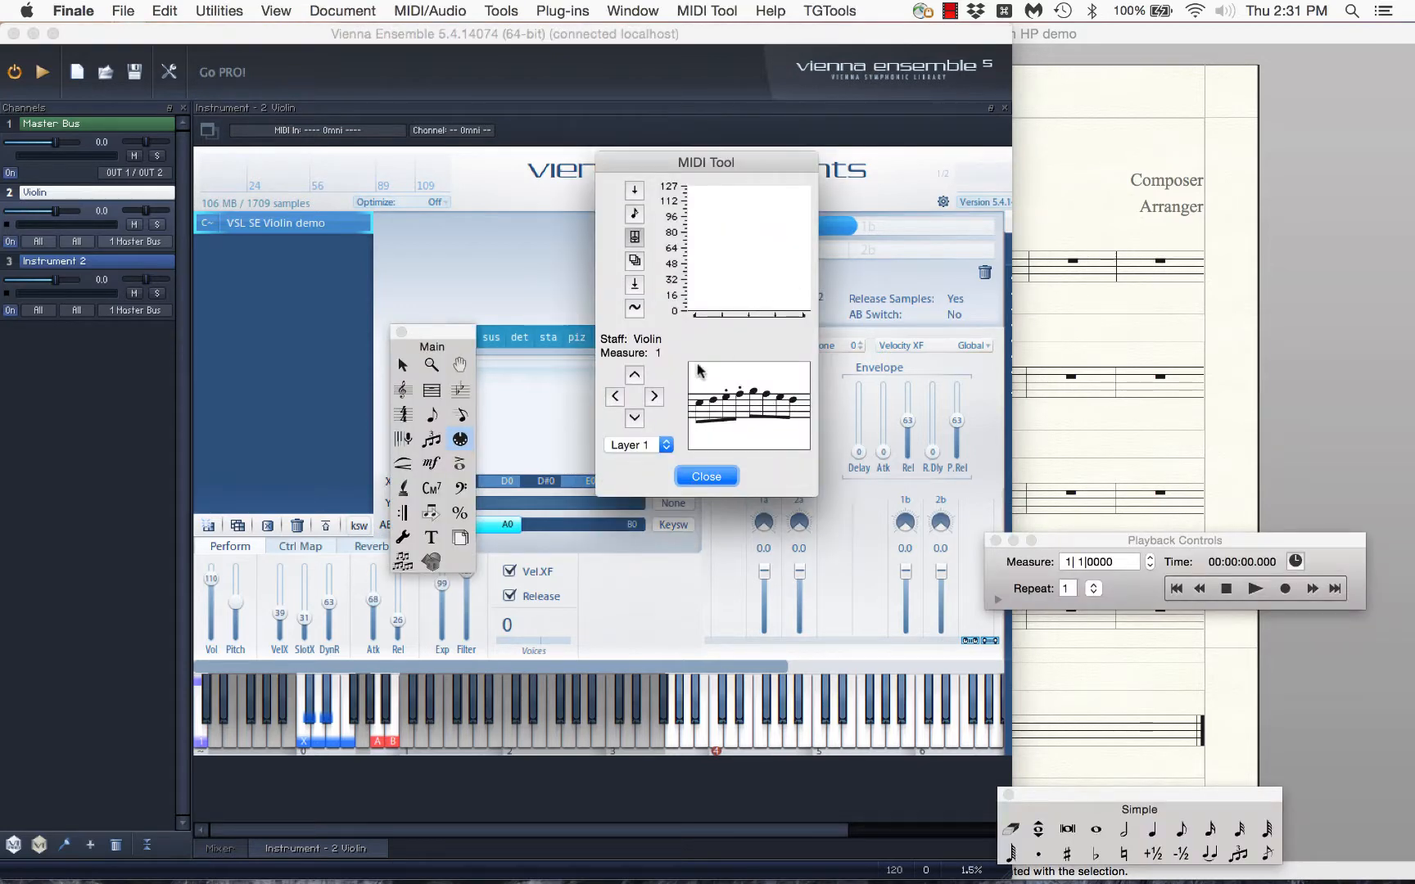
click(636, 192)
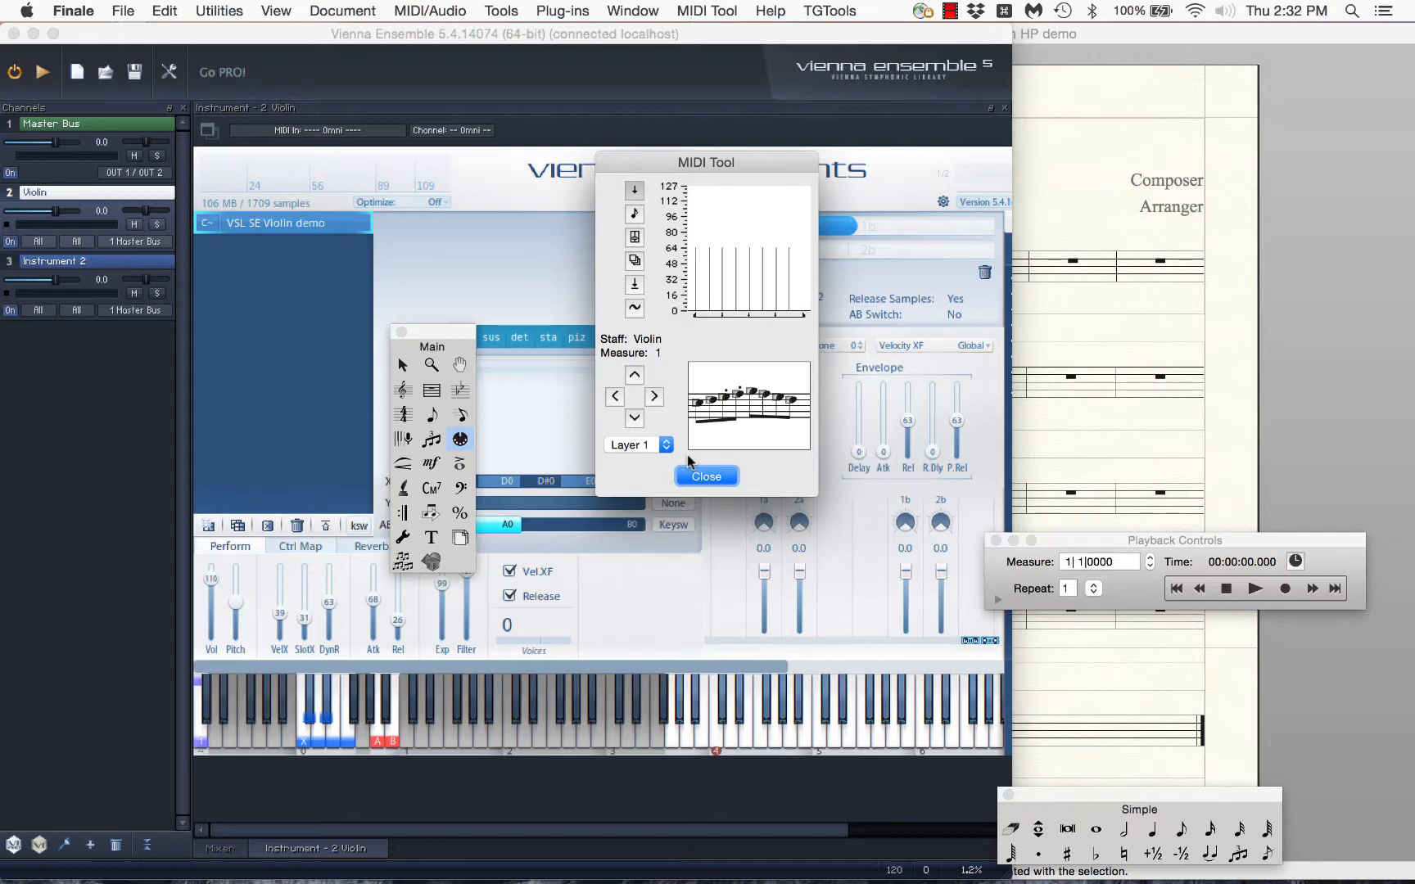
Step: Close the MIDI Tool editor and display the MIDI Data settings in the Human Playback preferences
click(723, 479)
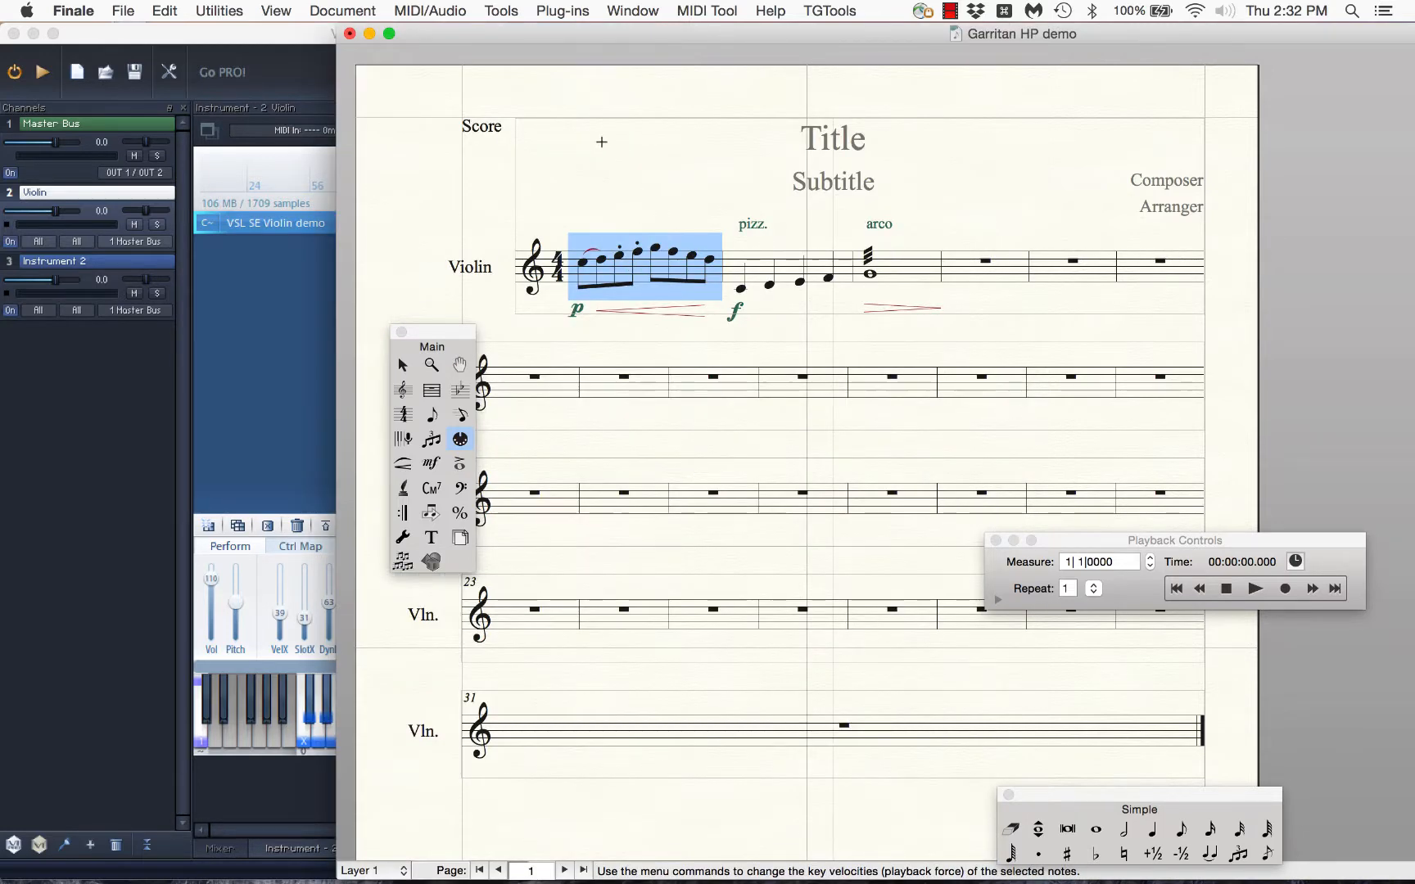
click(601, 145)
click(416, 11)
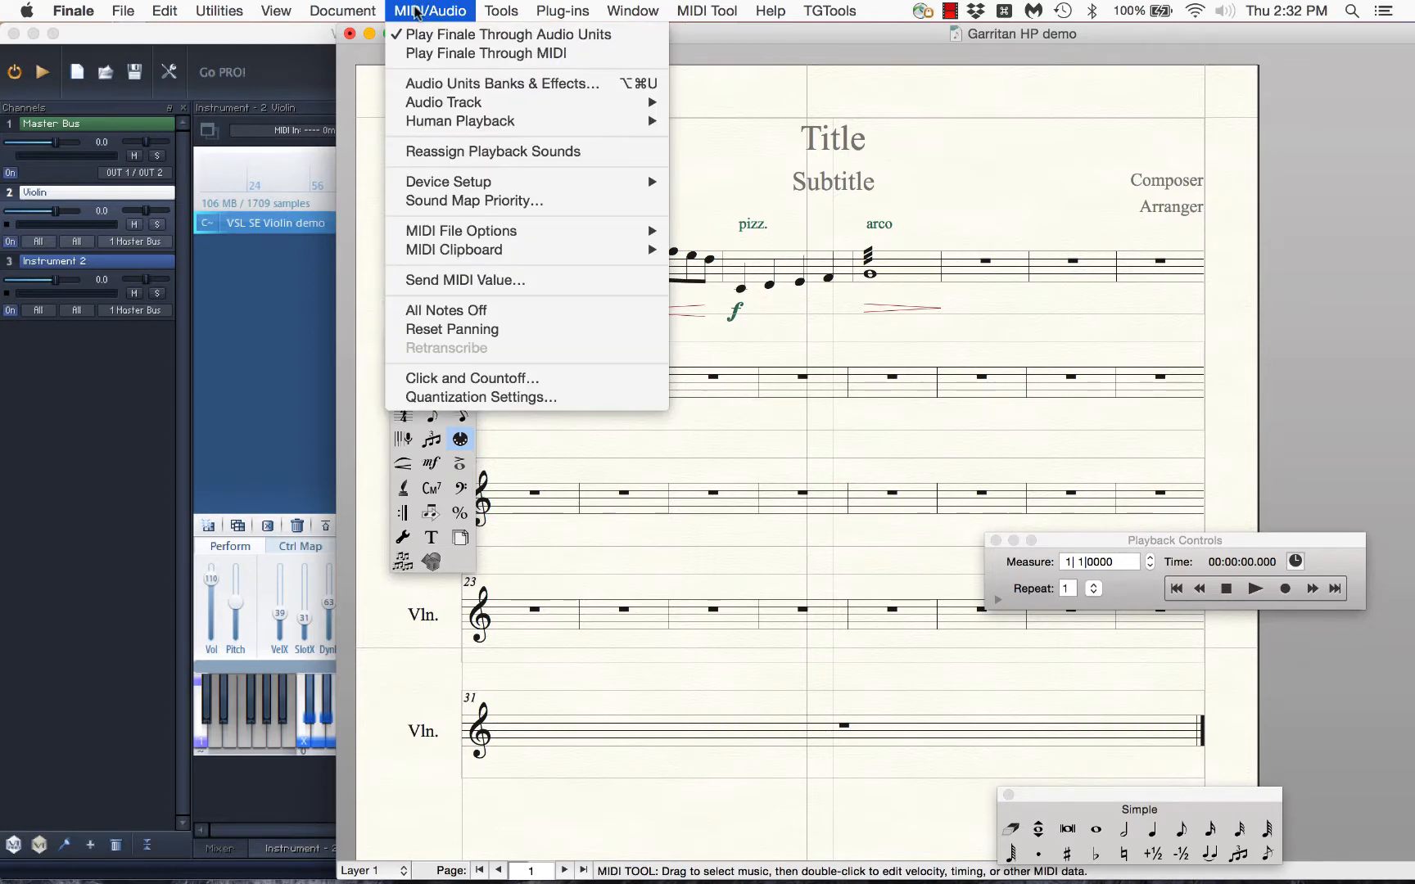
mouse_move(454, 123)
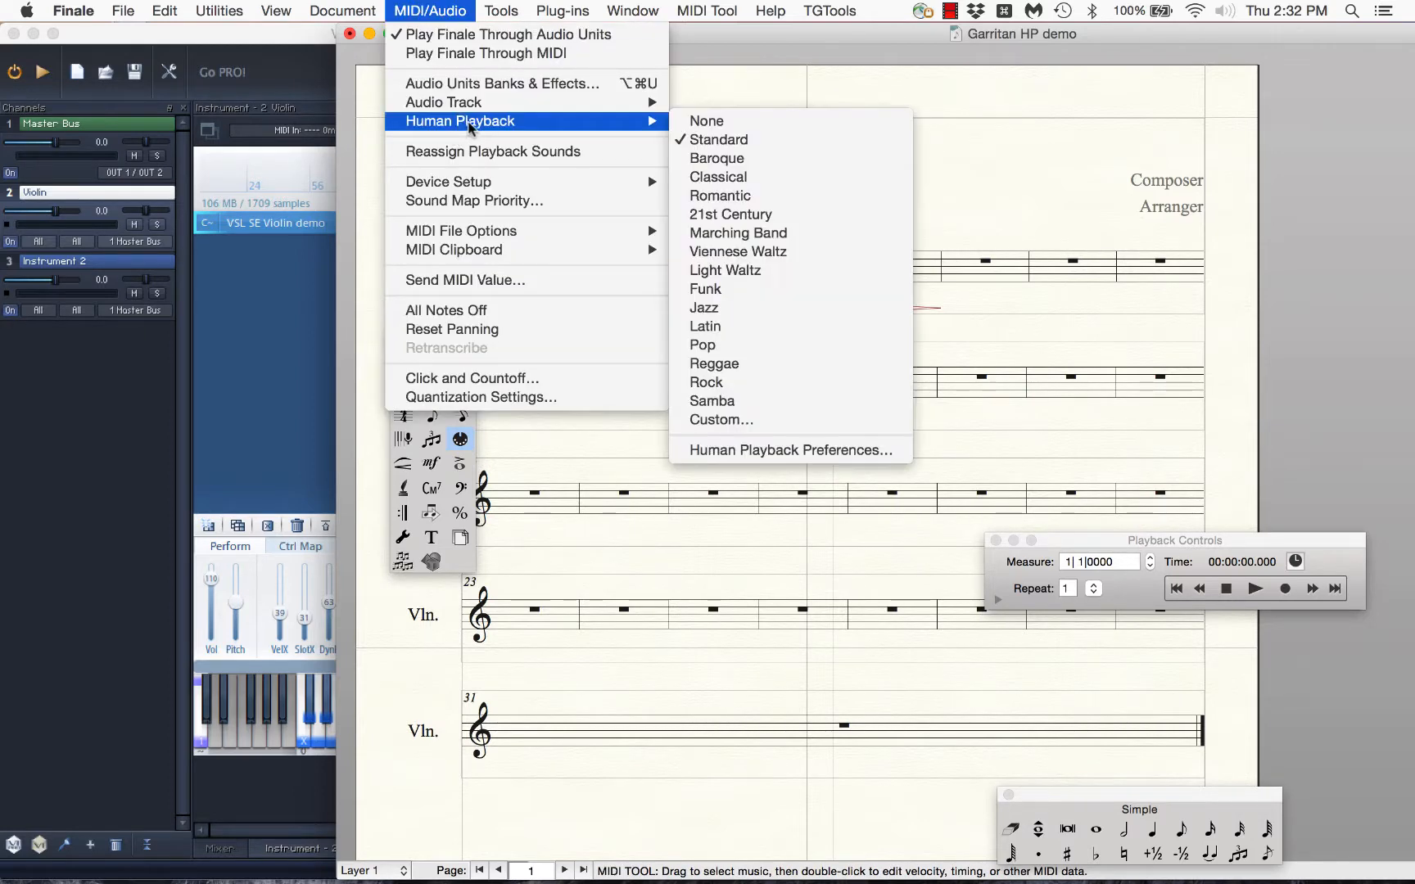
click(791, 450)
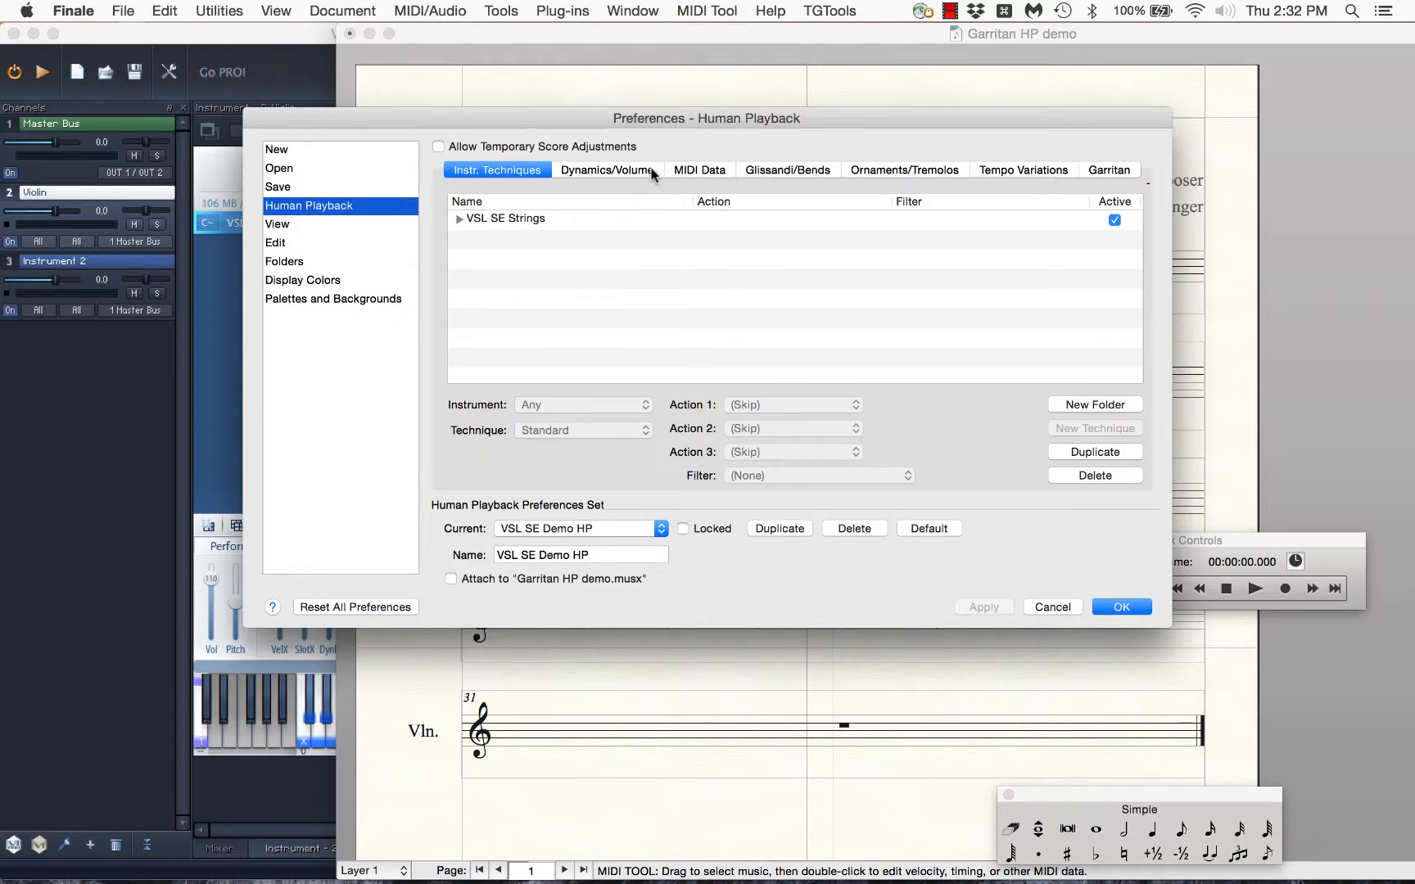
click(708, 169)
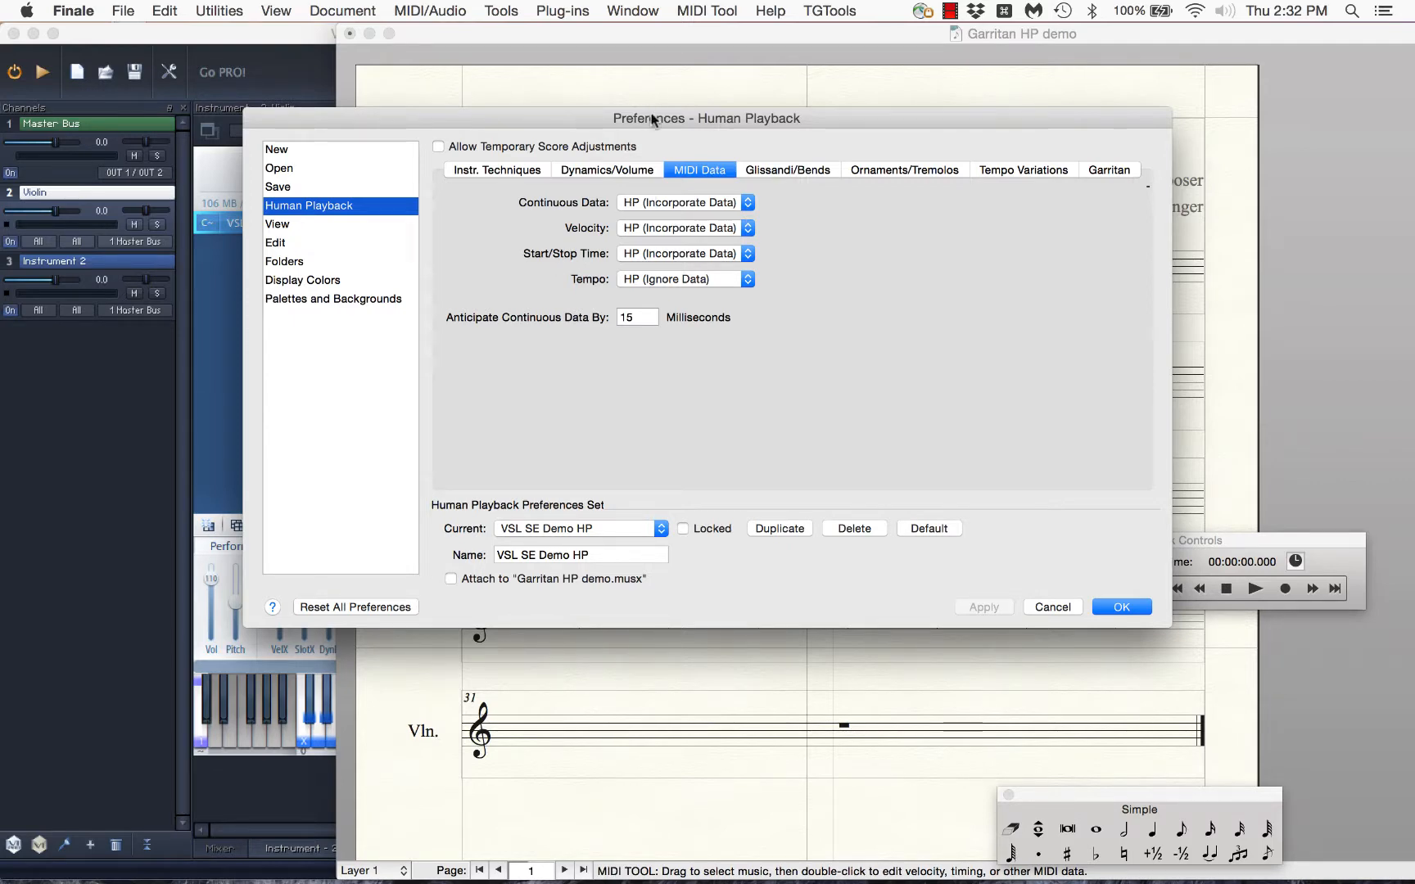
Step: Choose HP (Incorporate Data) for Continuous Data and accept the Human Playback preferences
drag(654, 118, 666, 354)
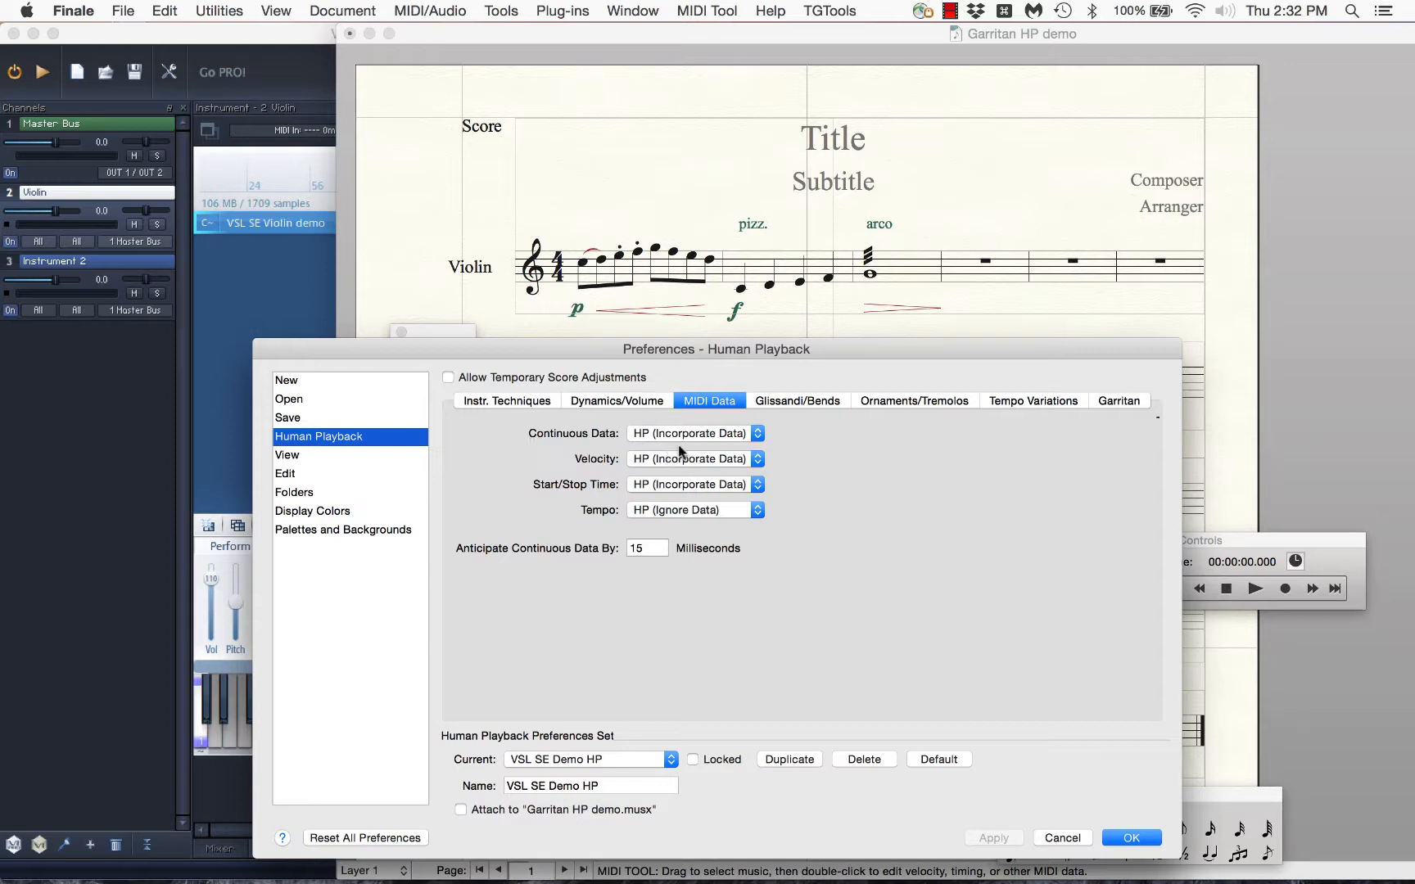
click(754, 437)
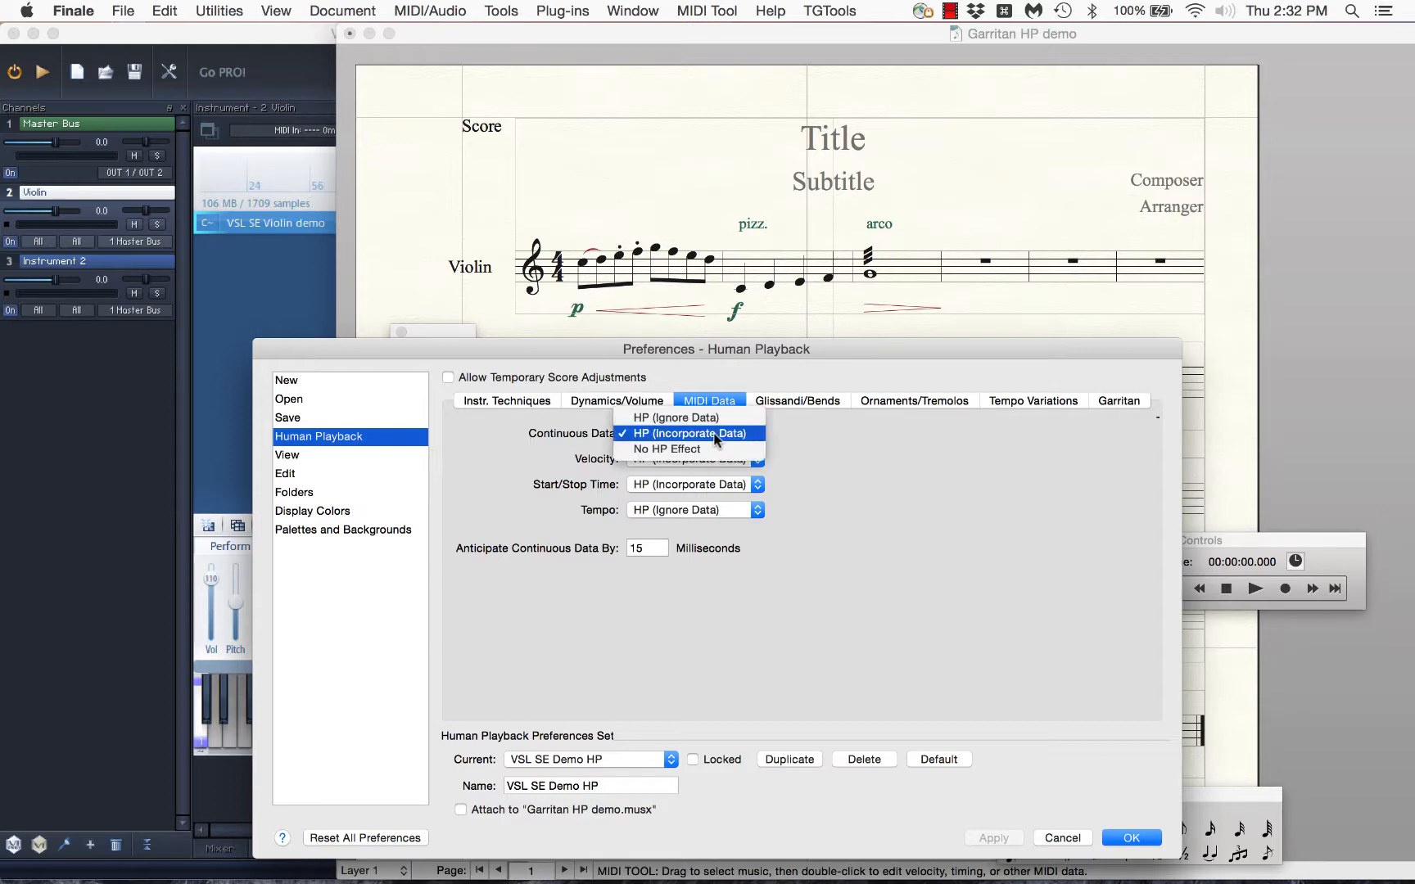
click(715, 440)
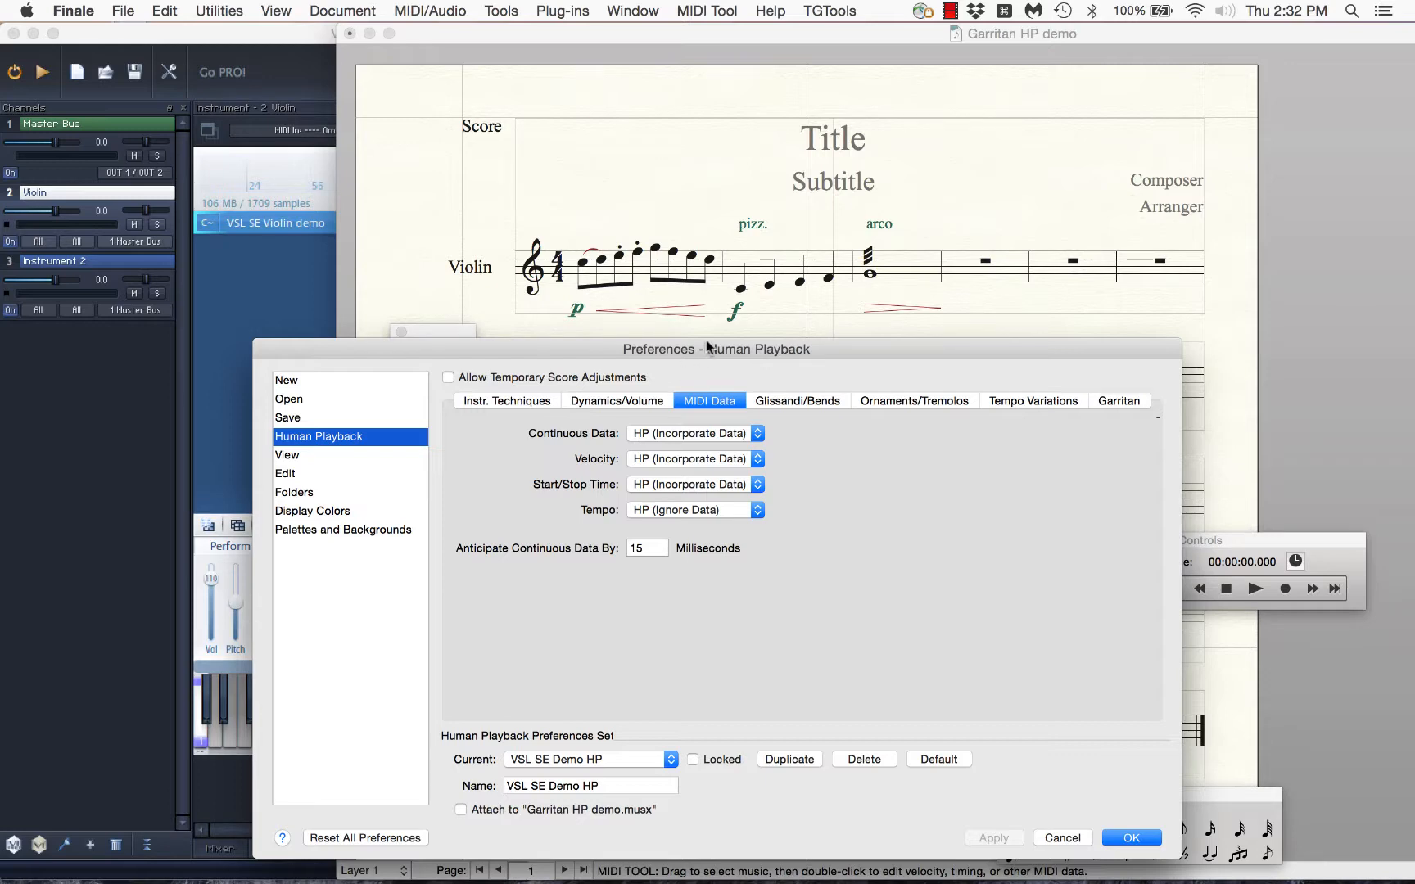
drag(707, 341, 722, 321)
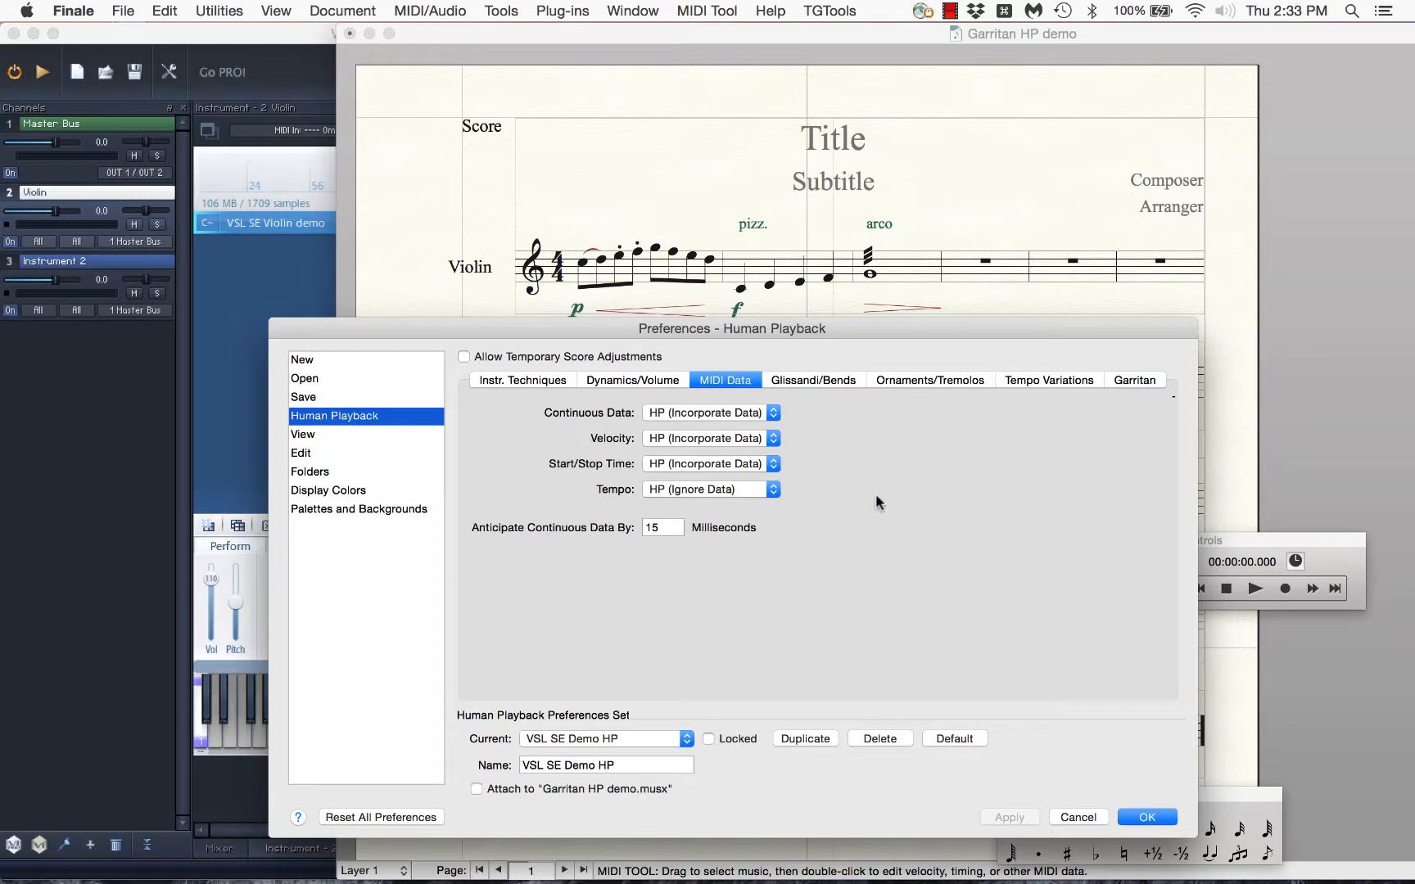
click(1151, 817)
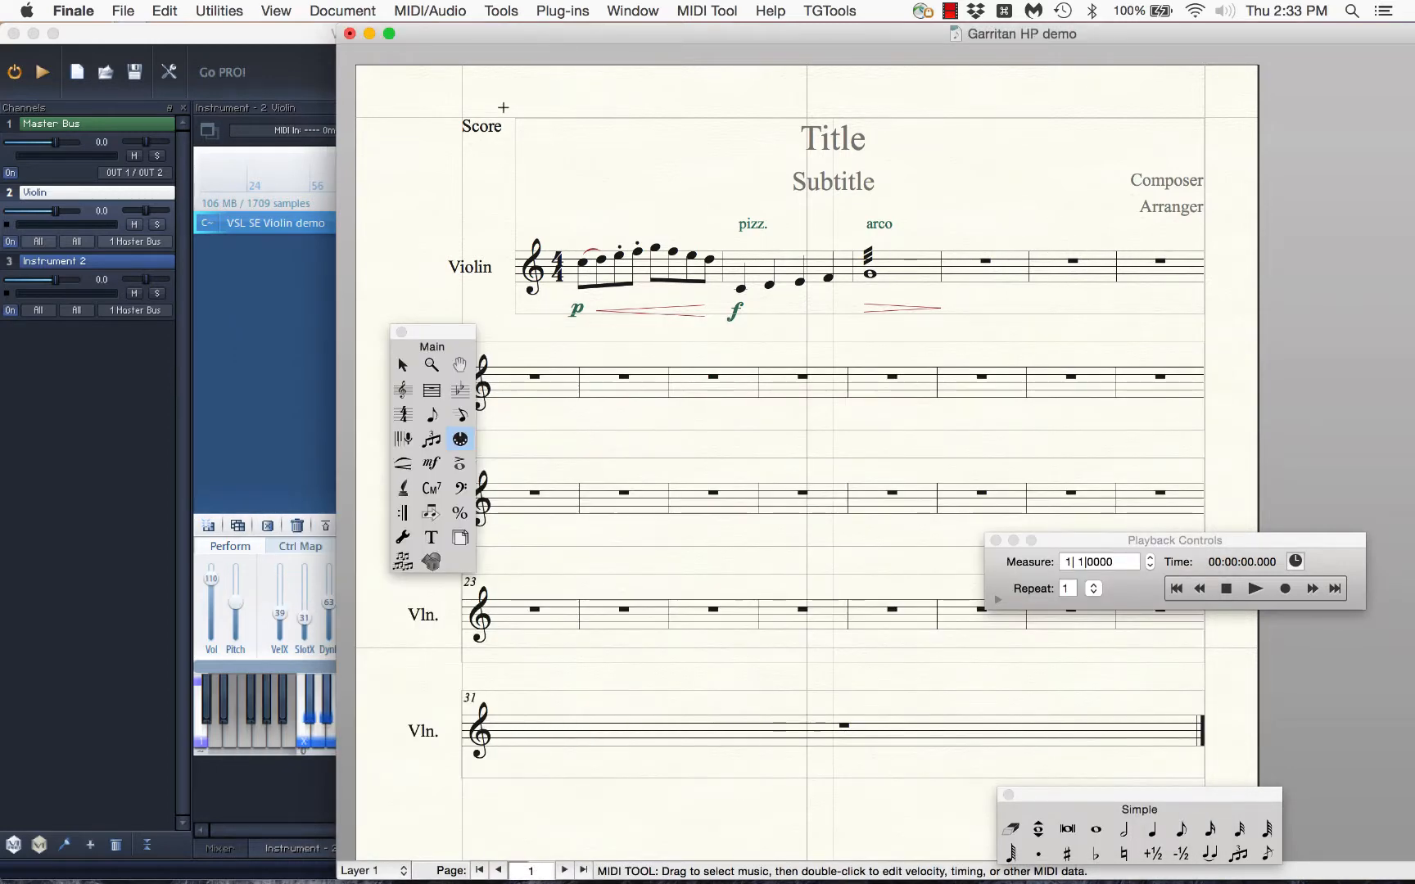
Step: Move the score window aside to uncover more of Vienna Ensemble's Perform sliders
drag(466, 36, 600, 62)
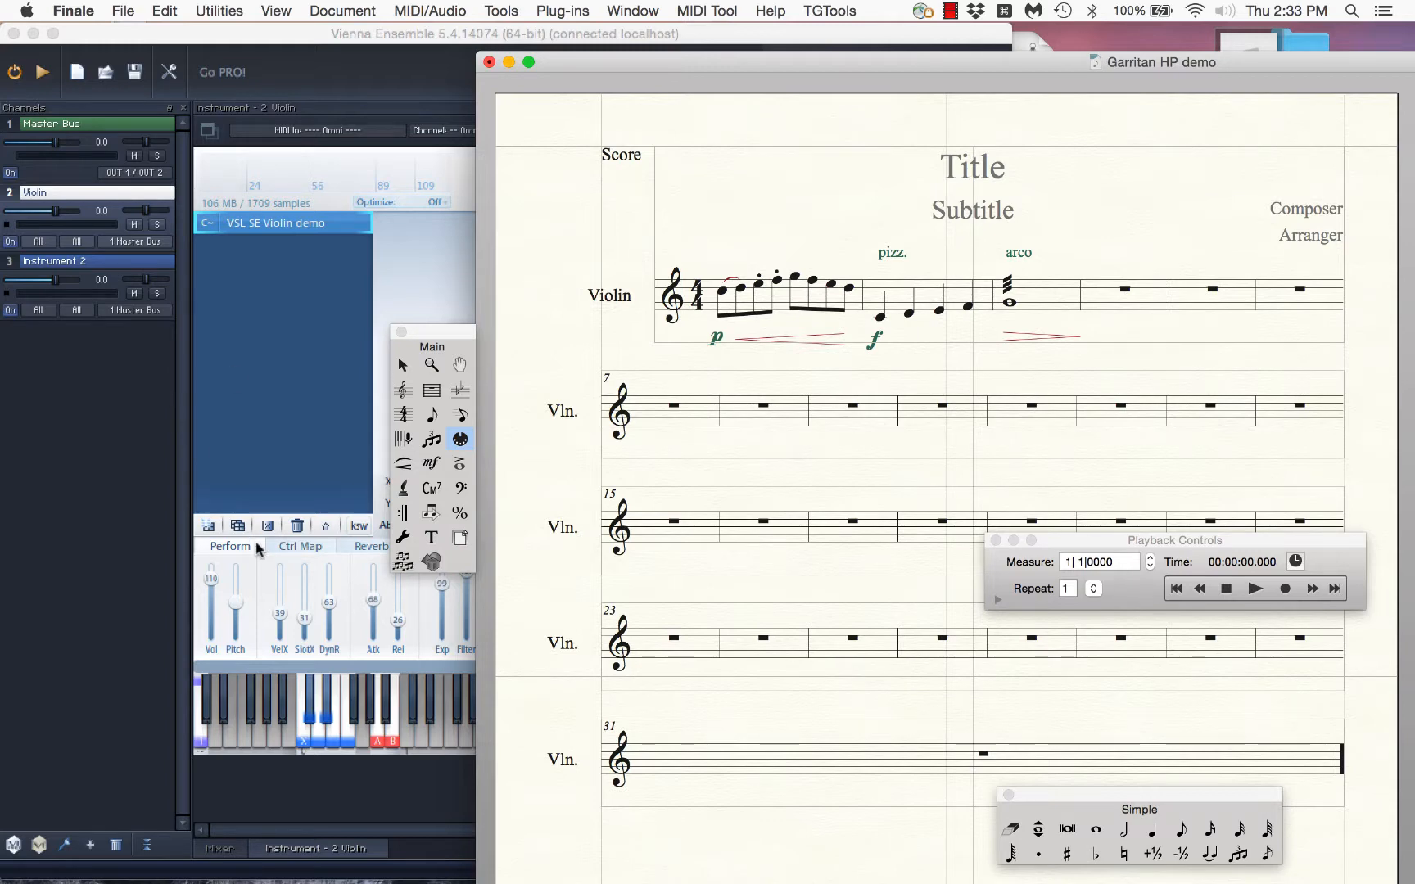
click(236, 578)
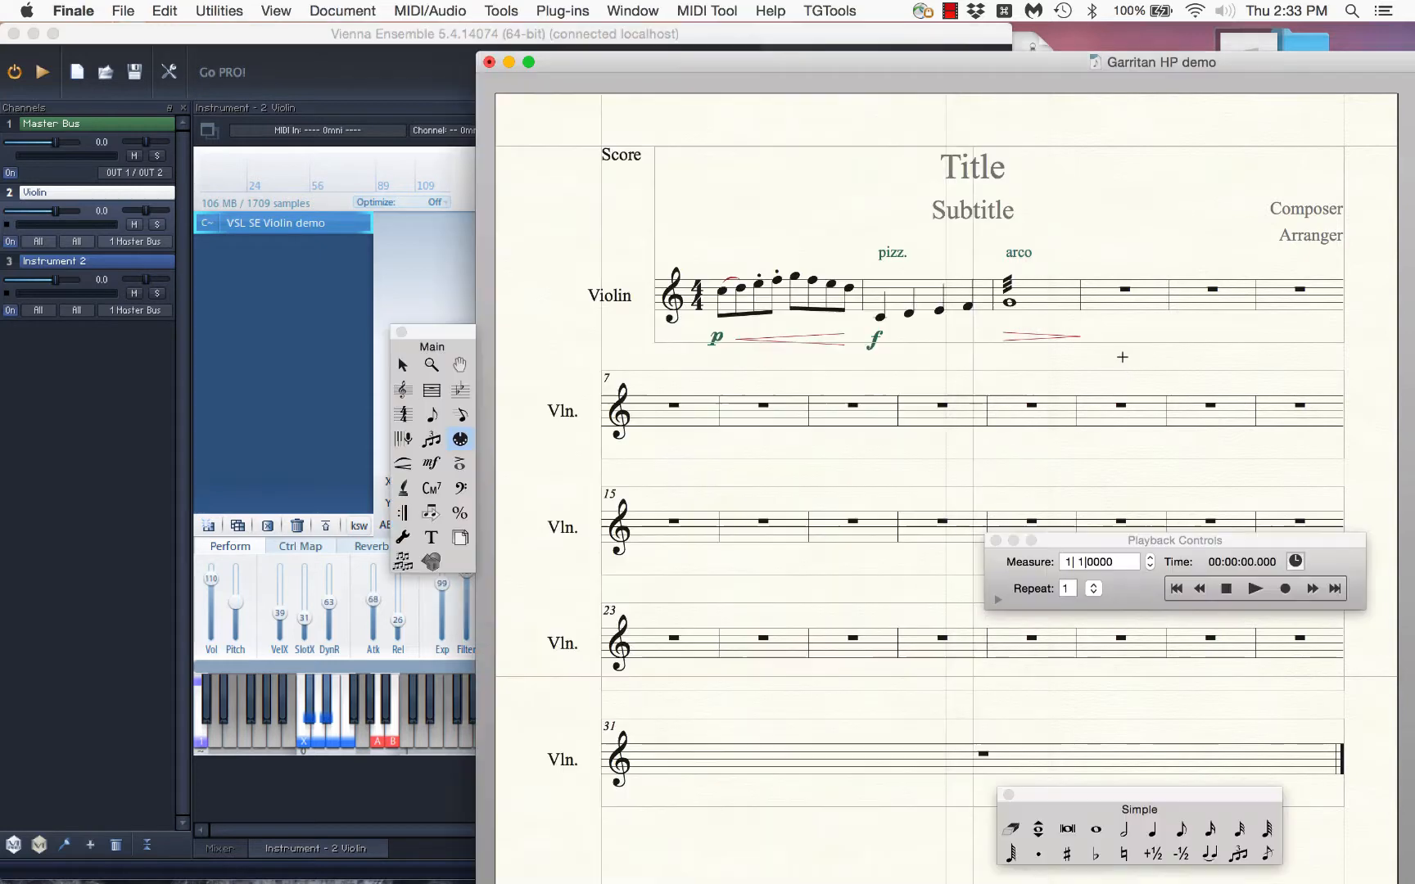
click(1119, 362)
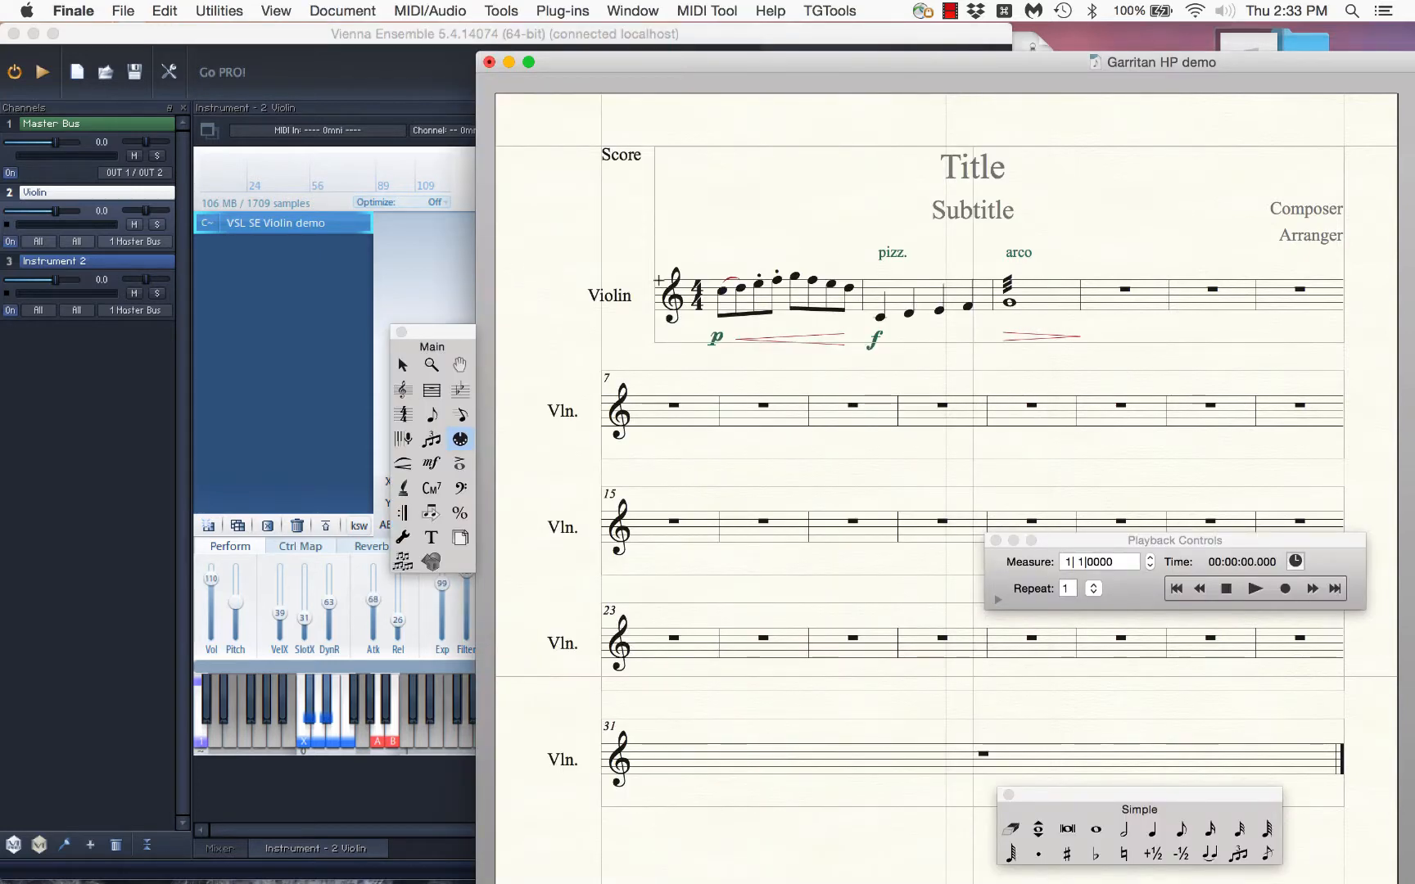
Step: Set the continuous data for controller 11, Expression, to 100 across the entire violin staff with the MIDI Tool
key(Escape)
click(646, 301)
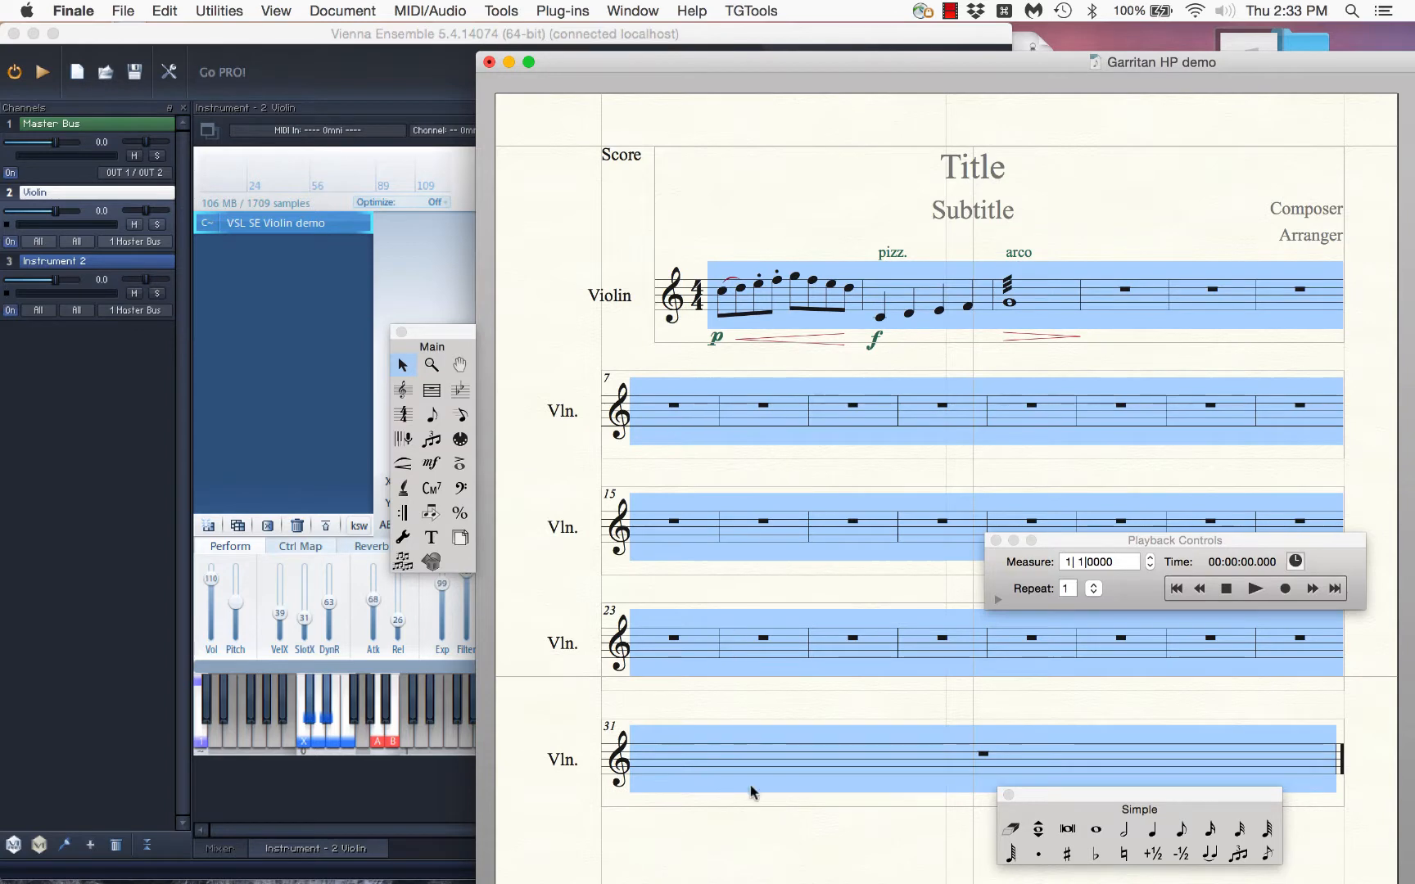
click(460, 439)
click(721, 11)
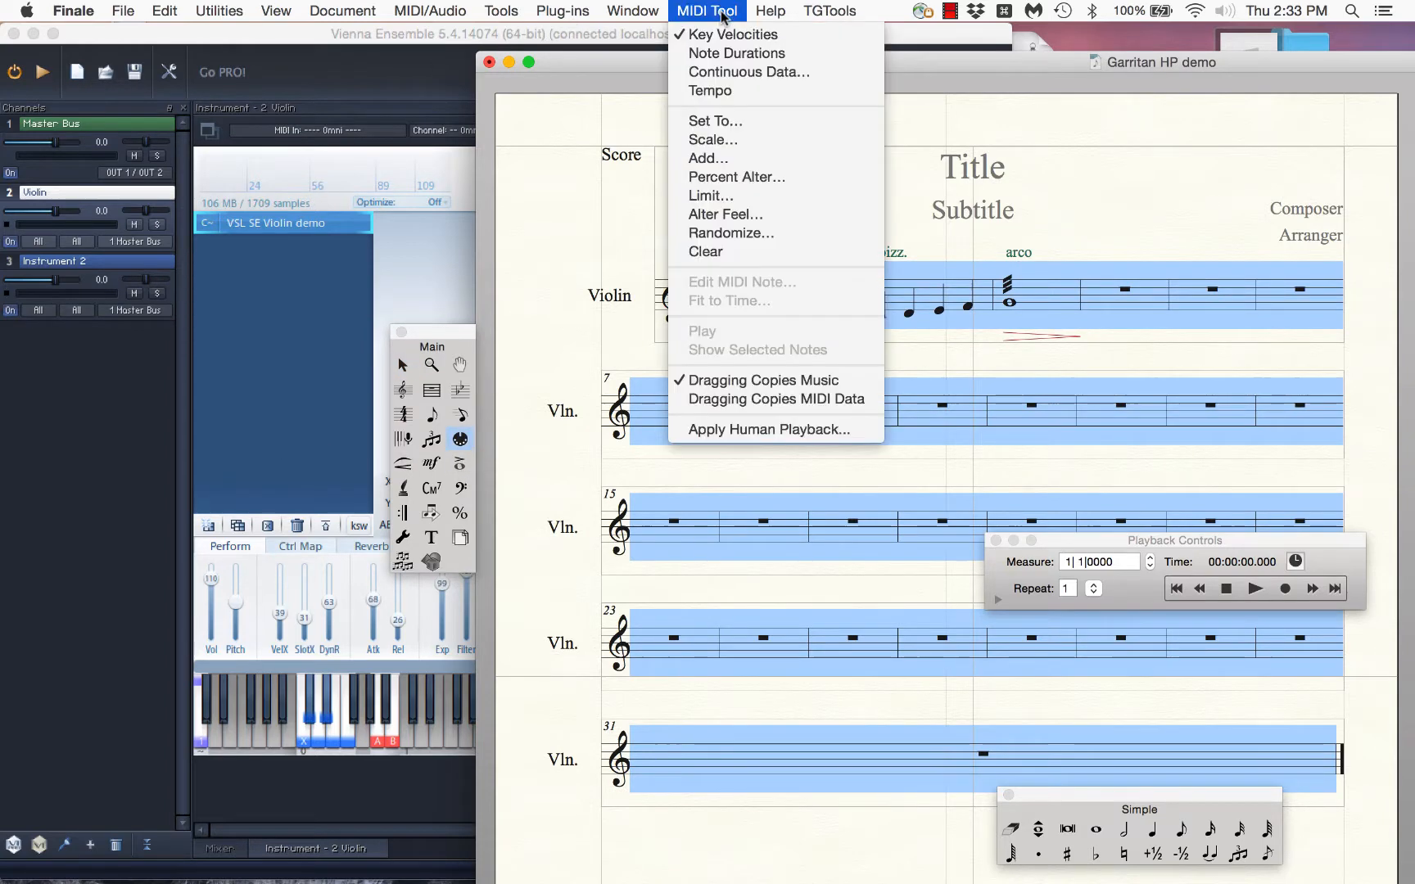
click(739, 72)
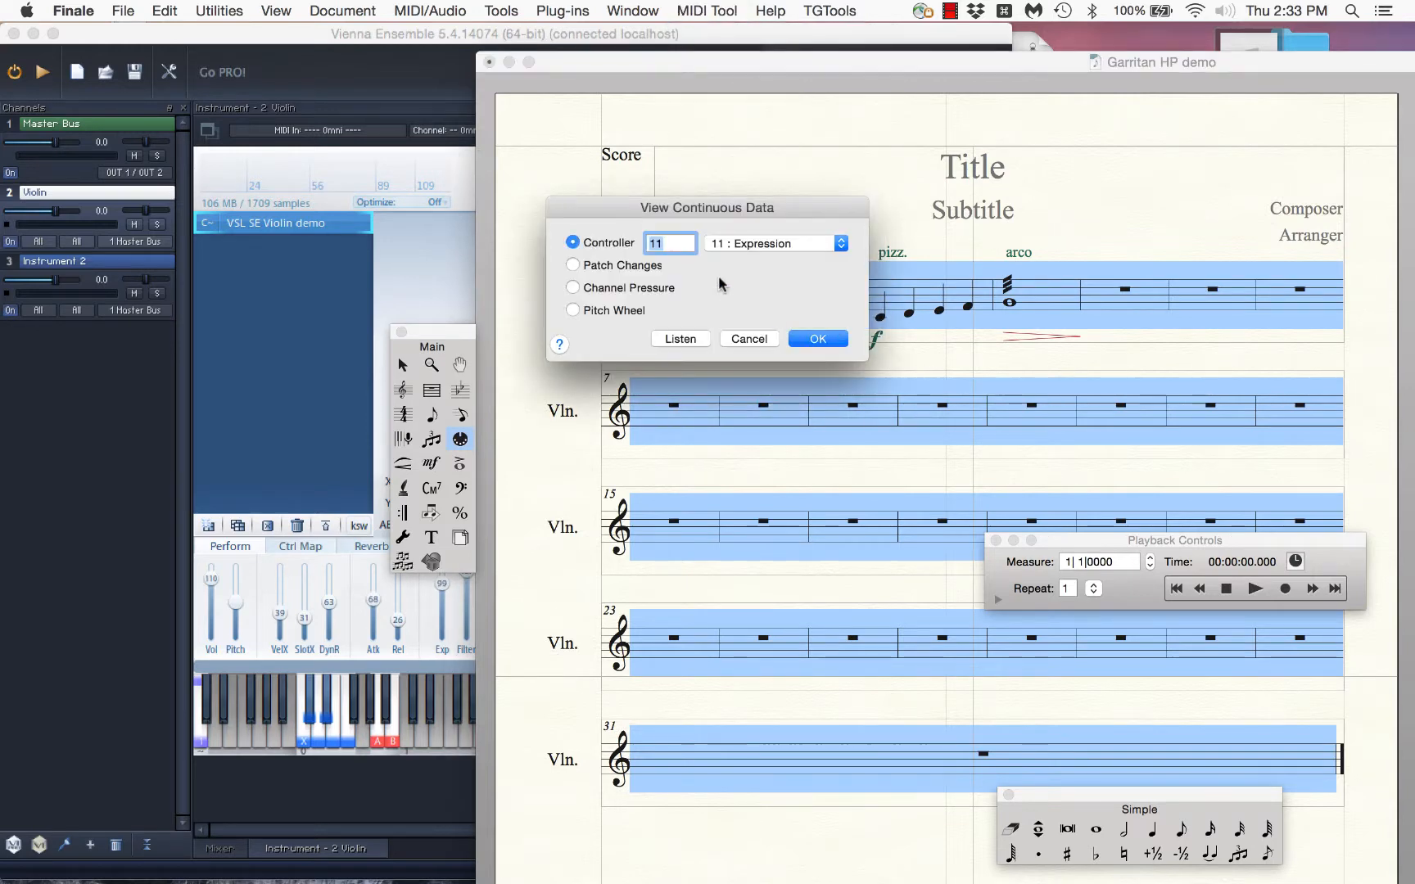
click(805, 341)
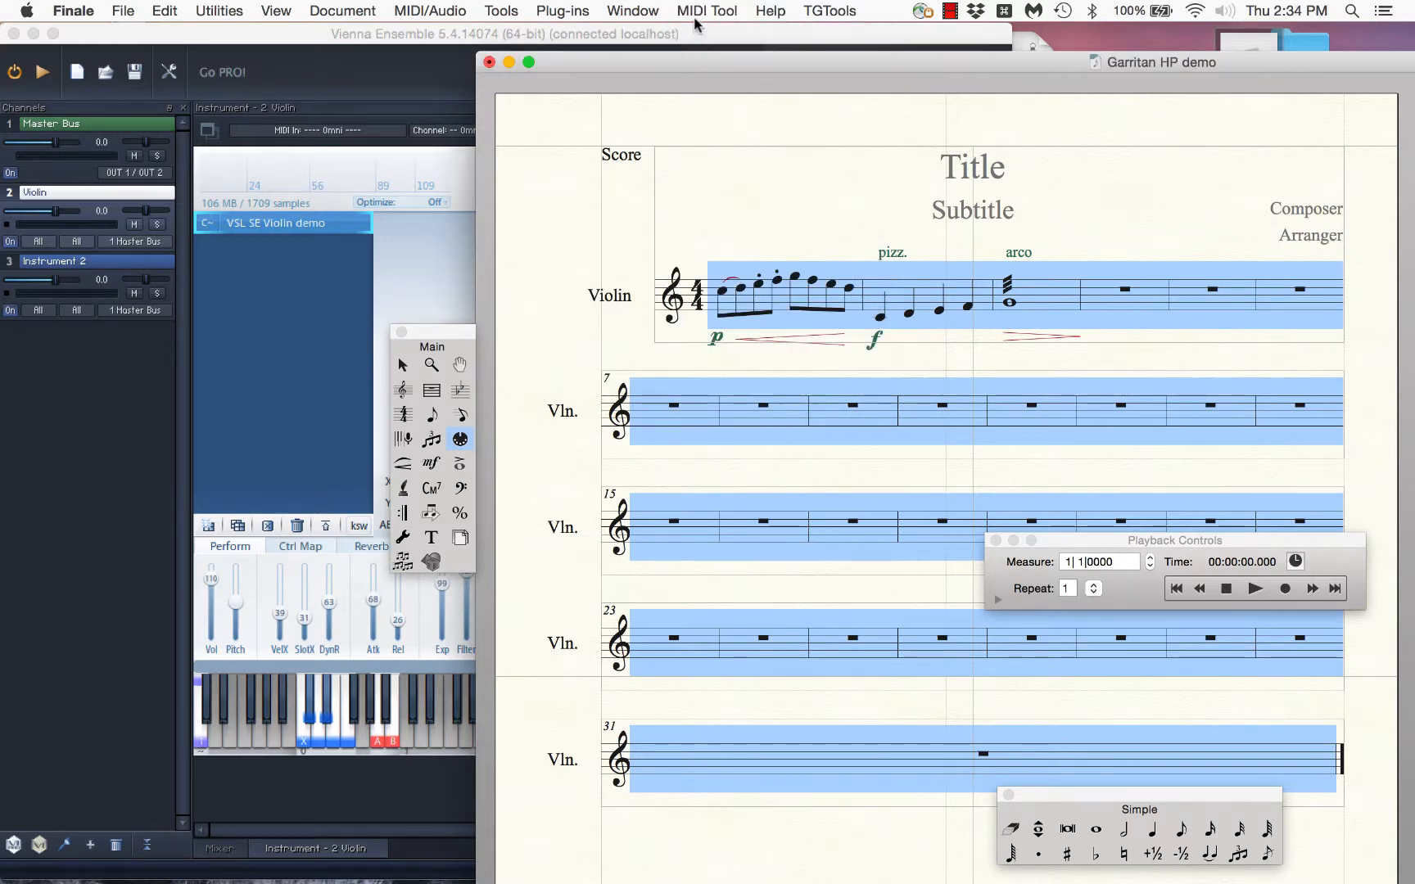
click(698, 13)
click(718, 121)
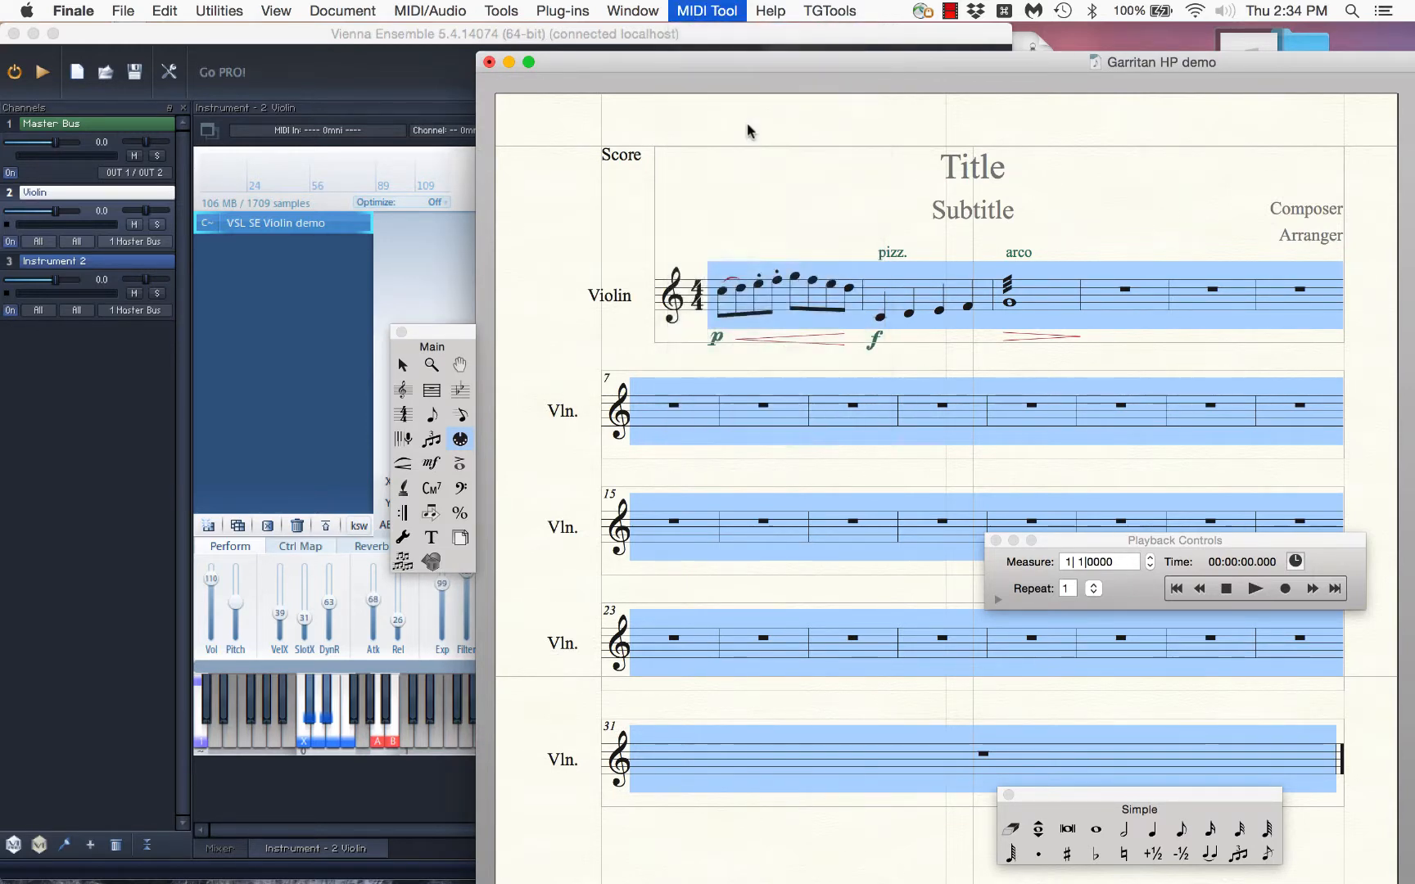
text(100)
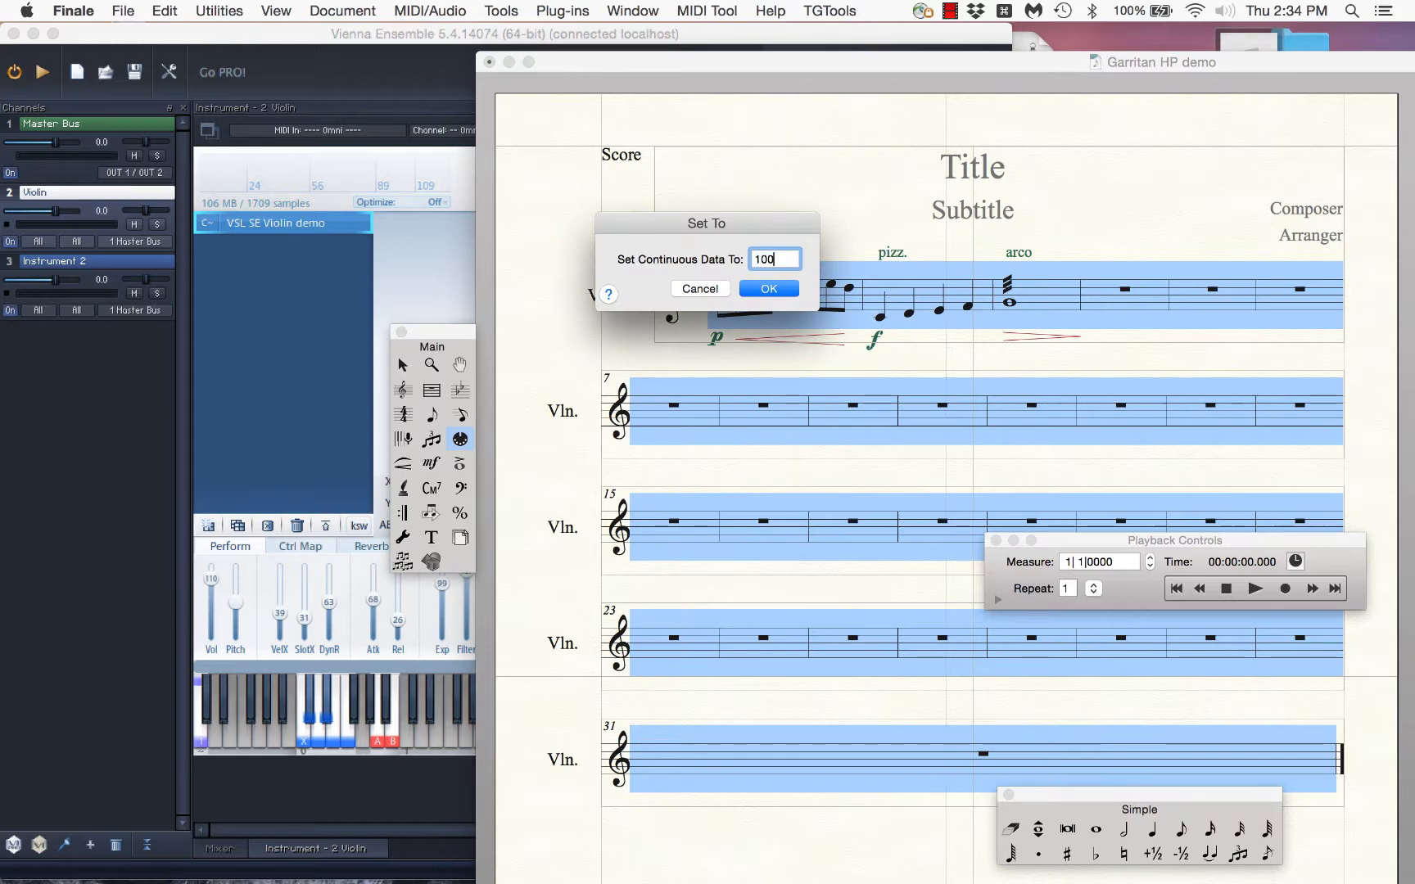
click(769, 289)
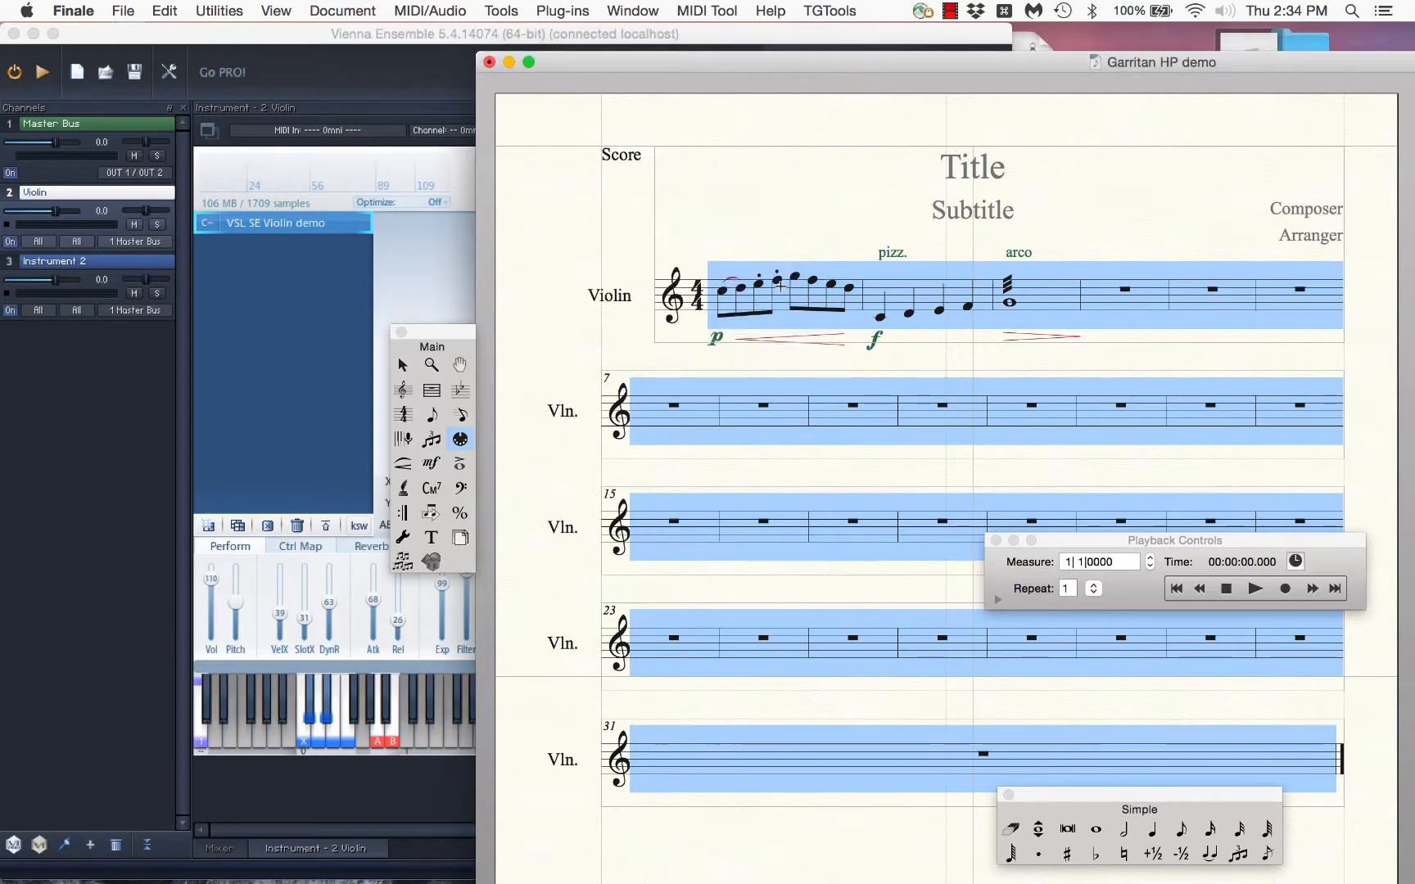
Step: Set the continuous data for controller 7, Volume, to 100 across the selected violin staff
click(706, 11)
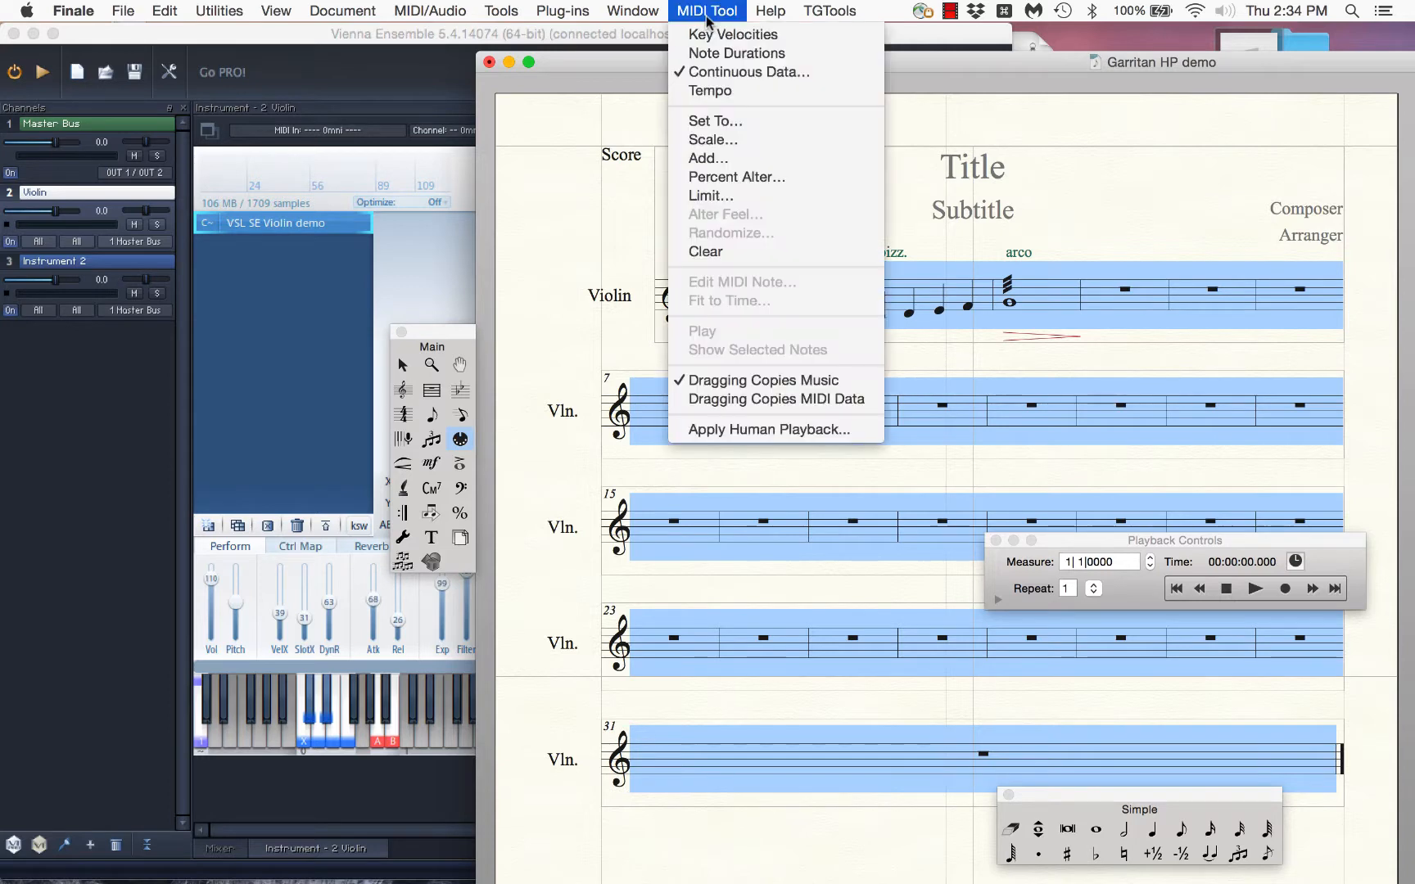
click(712, 74)
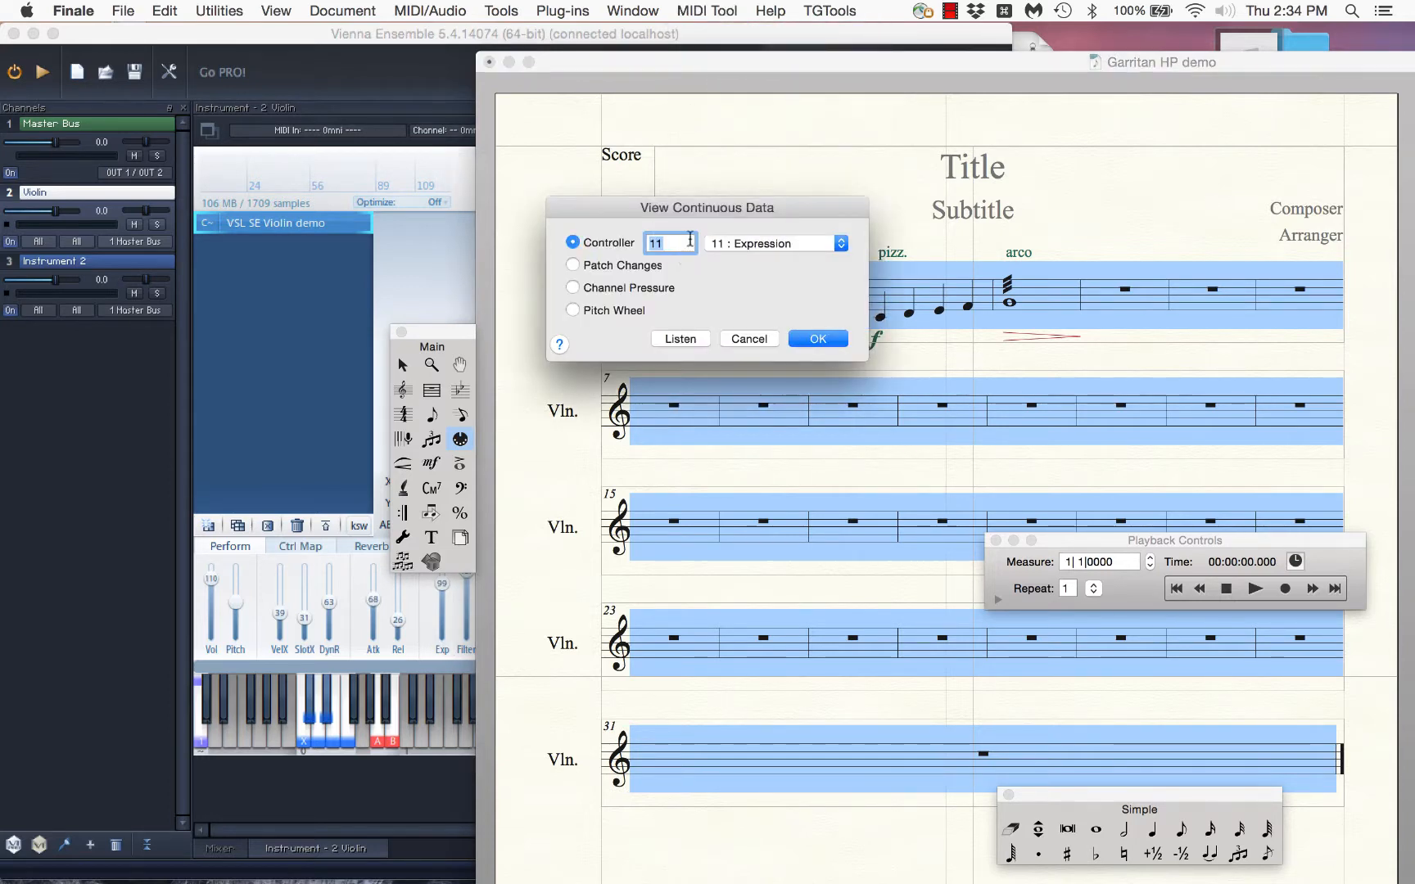
text(7)
click(824, 339)
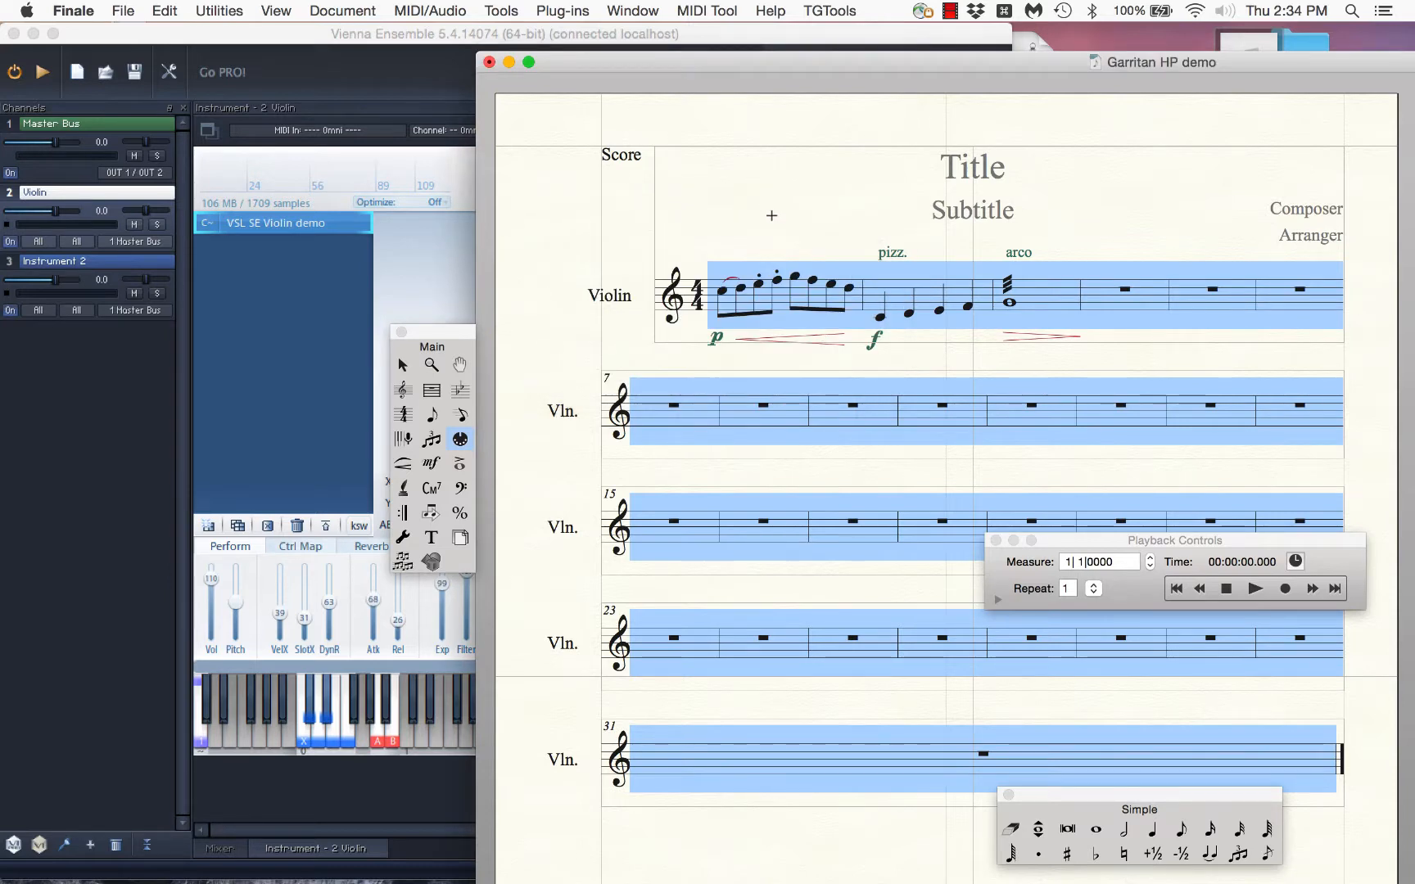
click(706, 11)
click(717, 124)
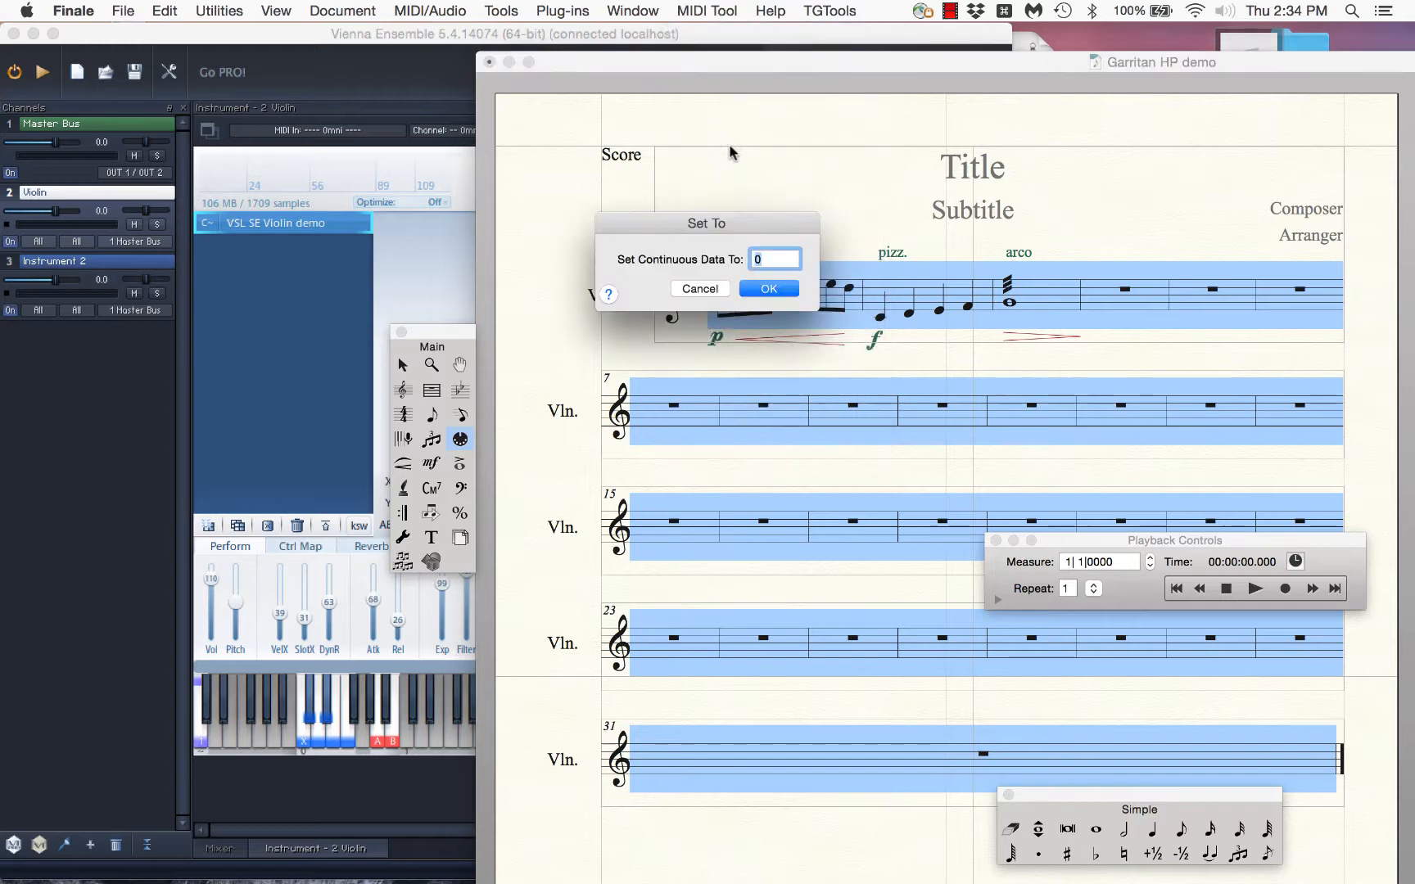
key(Return)
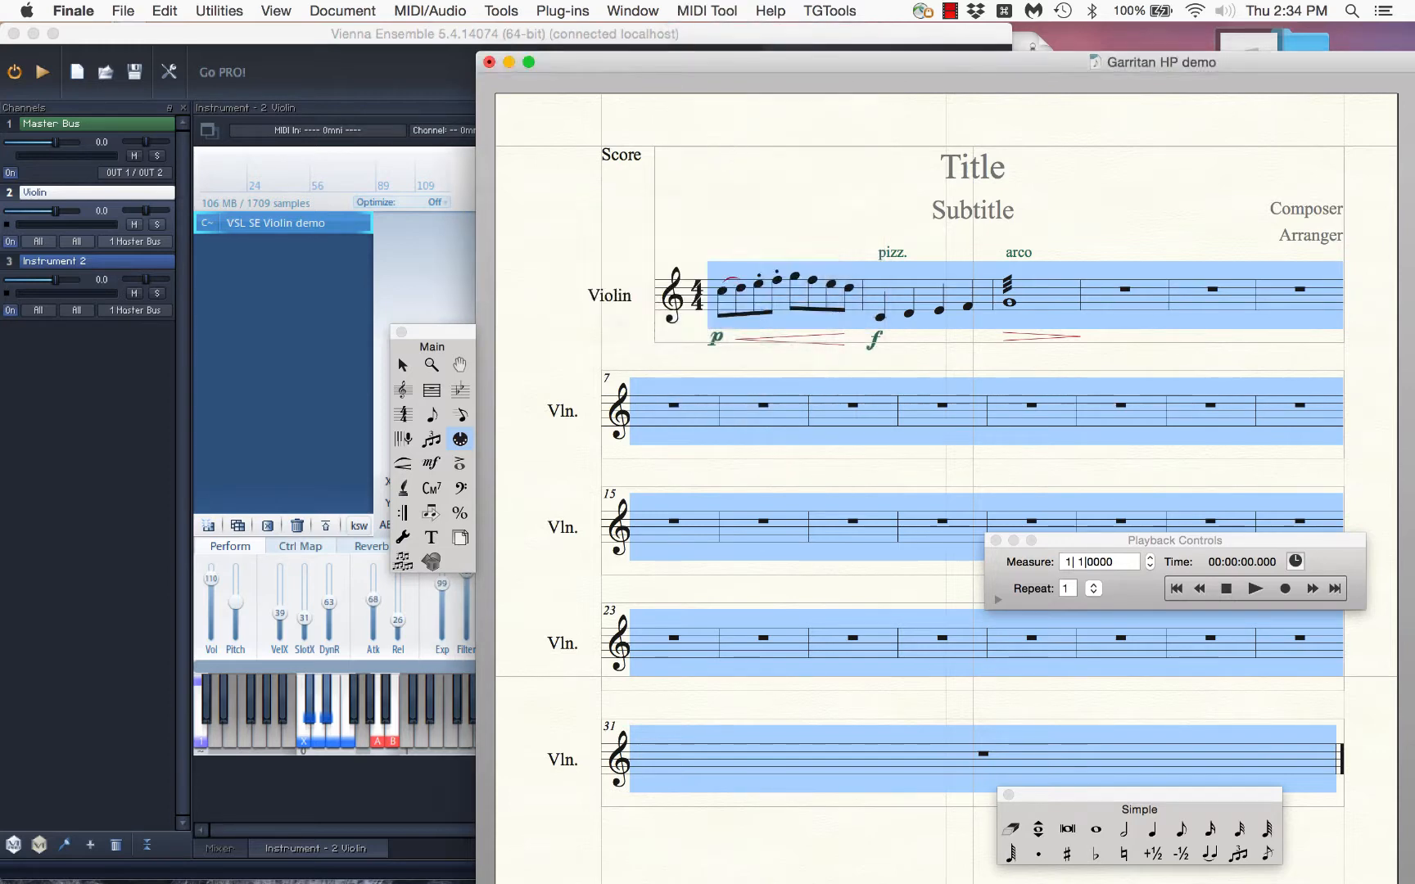
Step: Uncover Vienna Ensemble's performance sliders, play the violin passage from measure 1 to watch them respond, and stop playback
drag(452, 331, 635, 693)
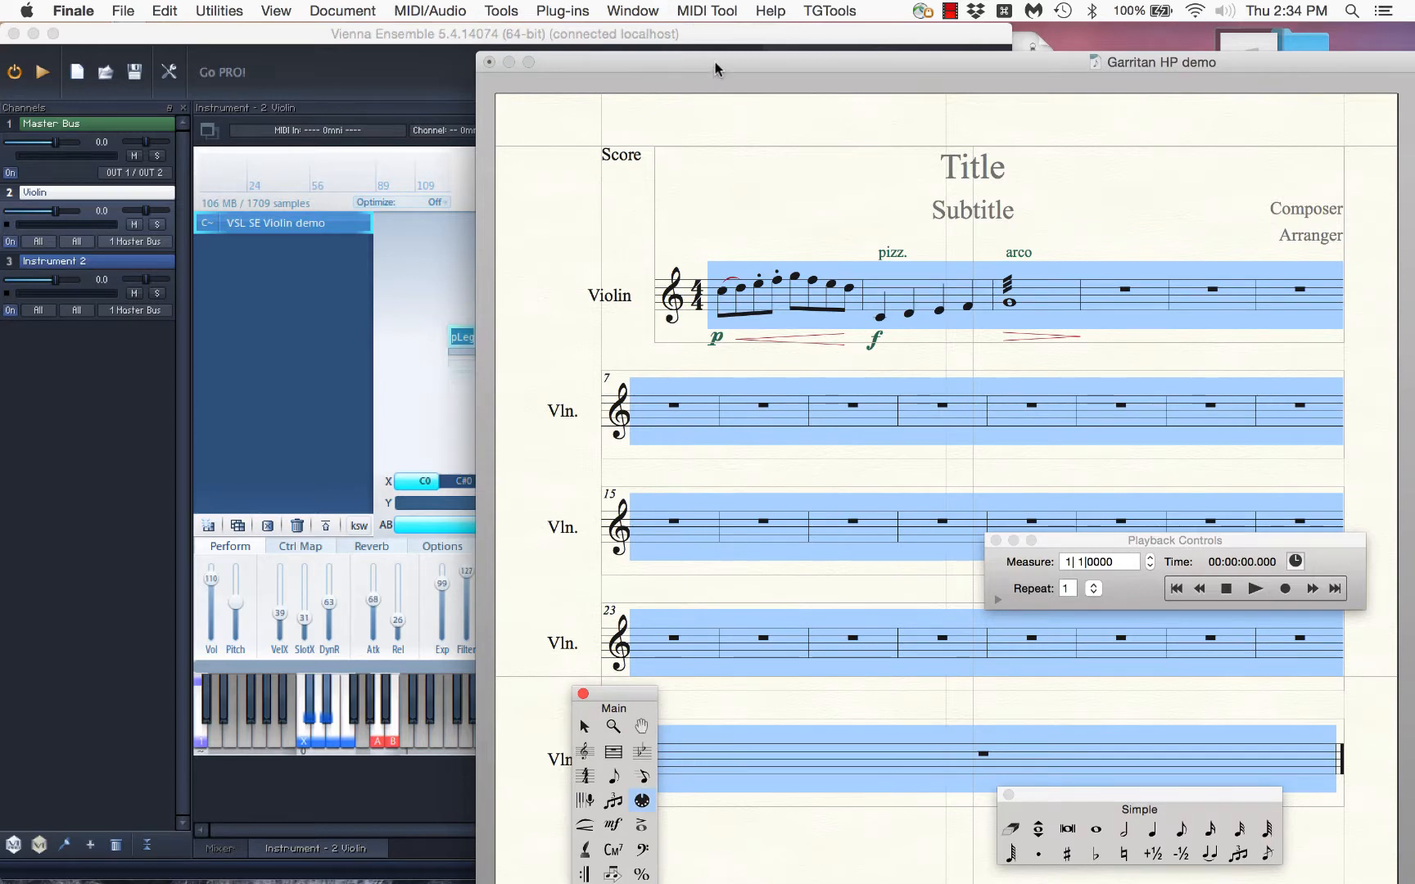
drag(714, 64, 875, 57)
click(1237, 590)
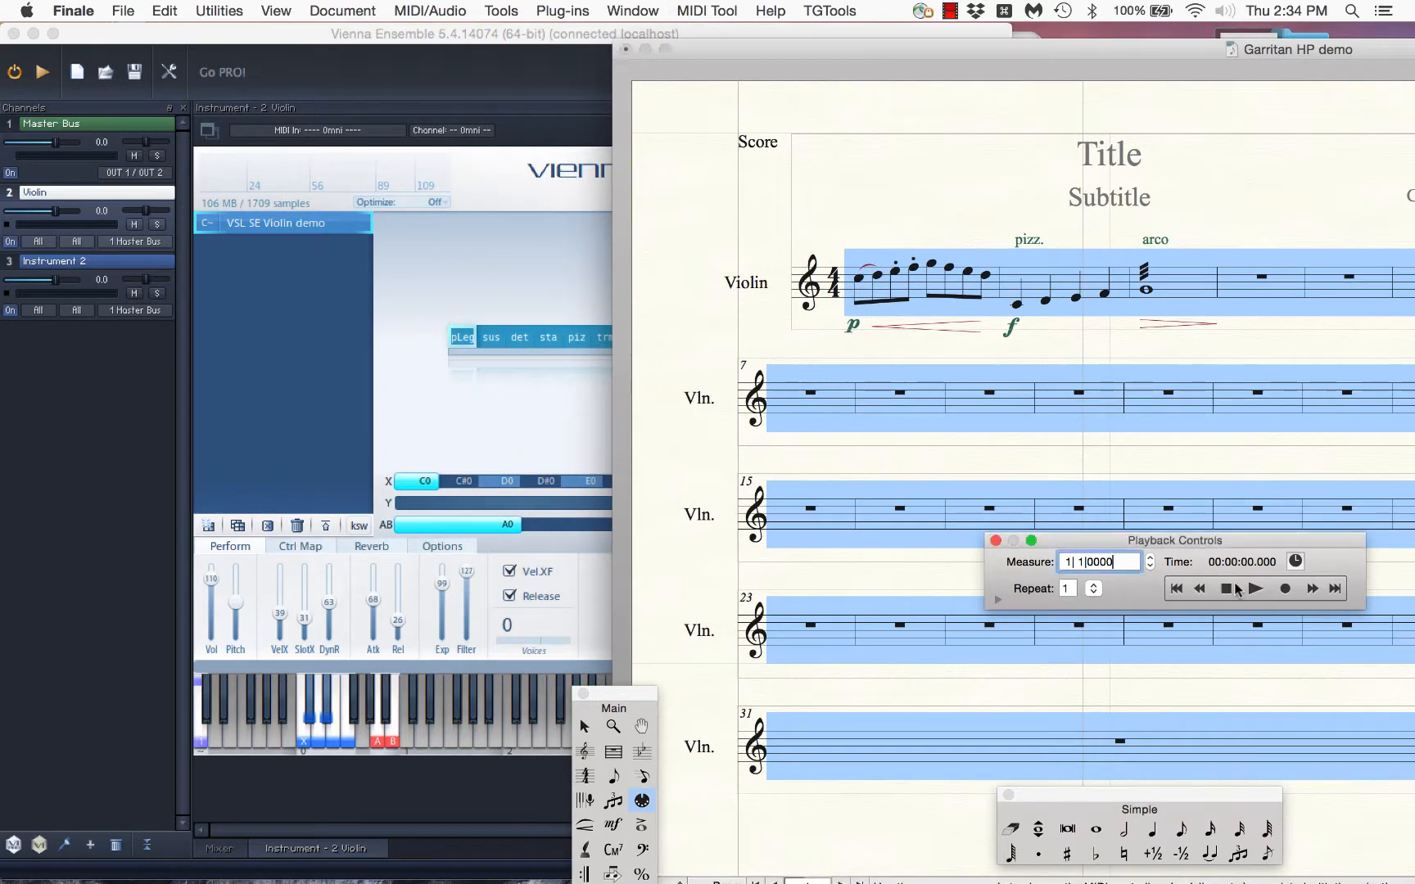
click(1255, 589)
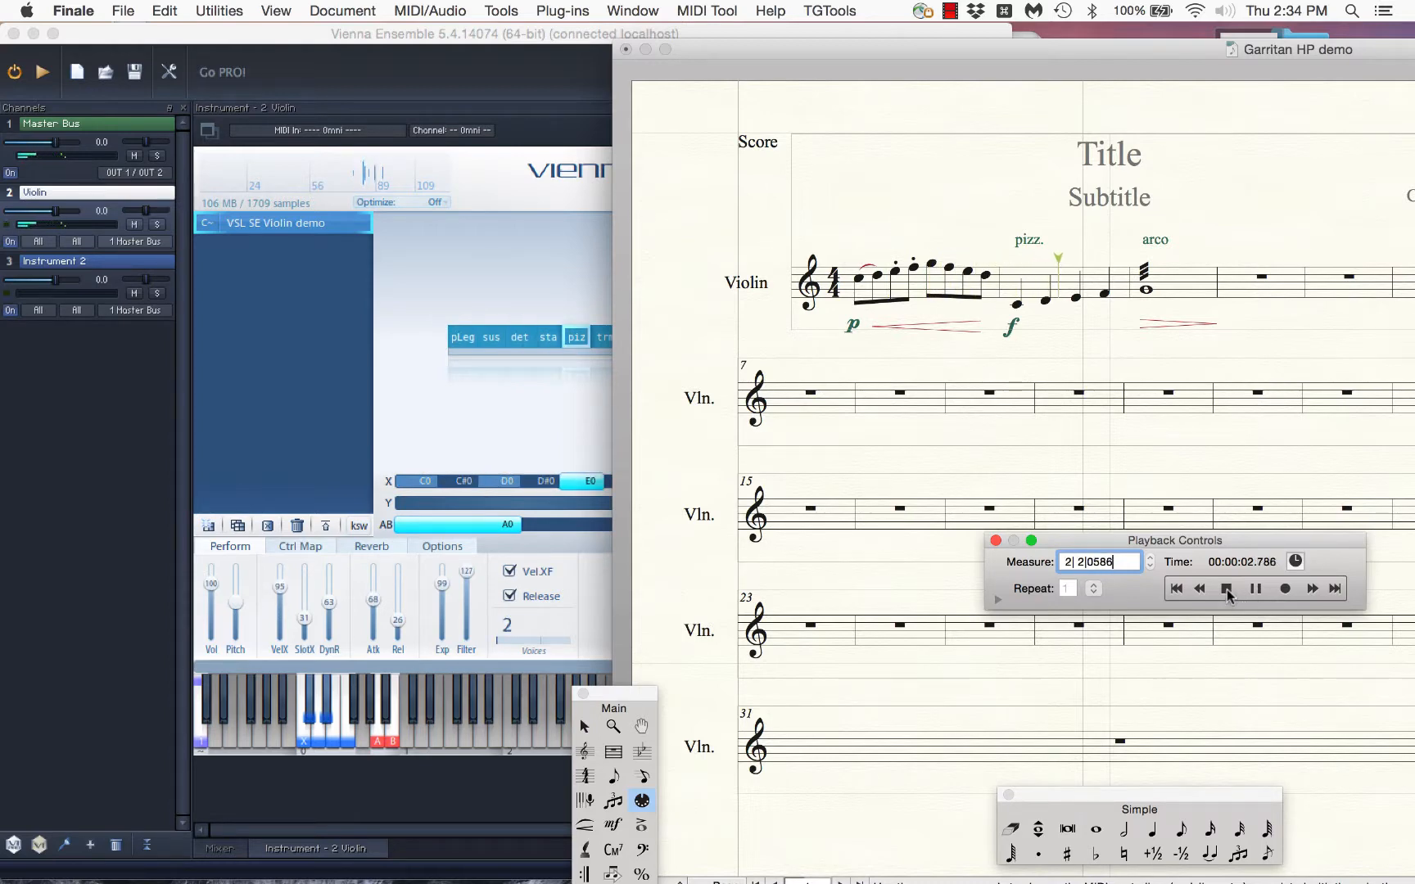
click(1226, 592)
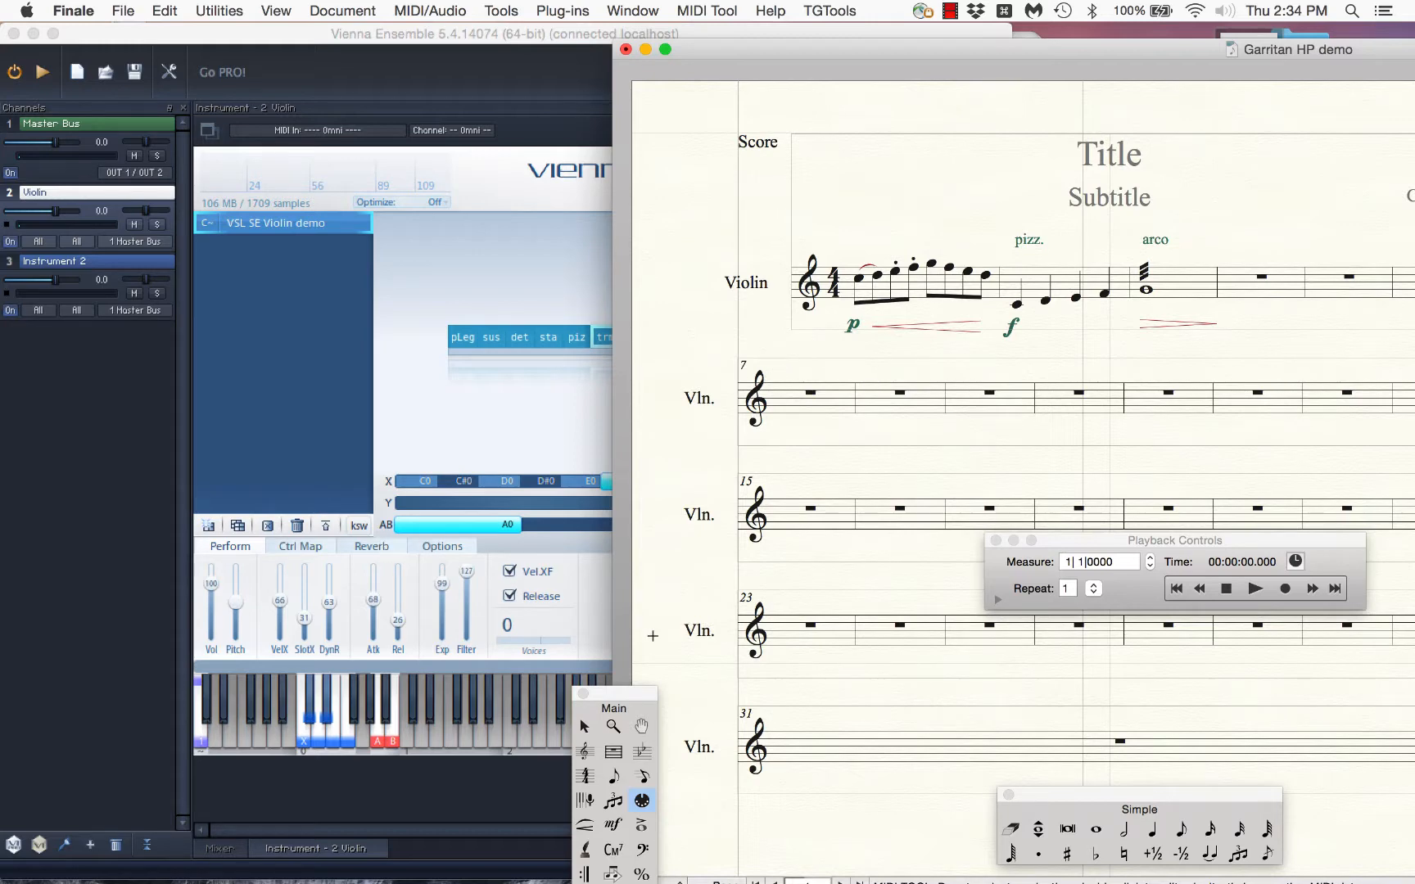
Step: Open violin measure 1 in the MIDI Tool's graphical editor and view its continuous data for controller 7, Volume
drag(646, 698, 766, 386)
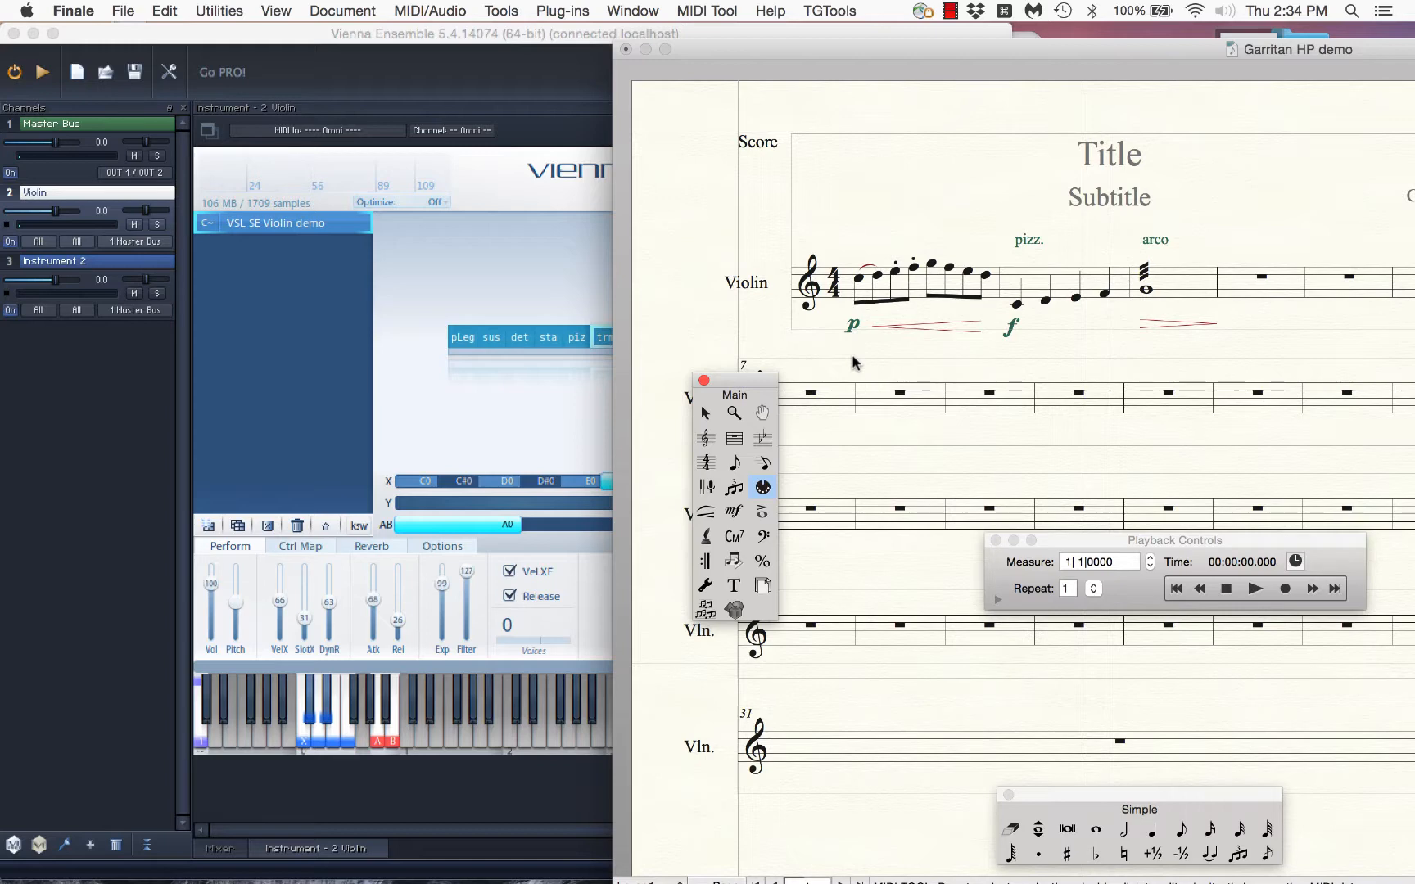
click(763, 509)
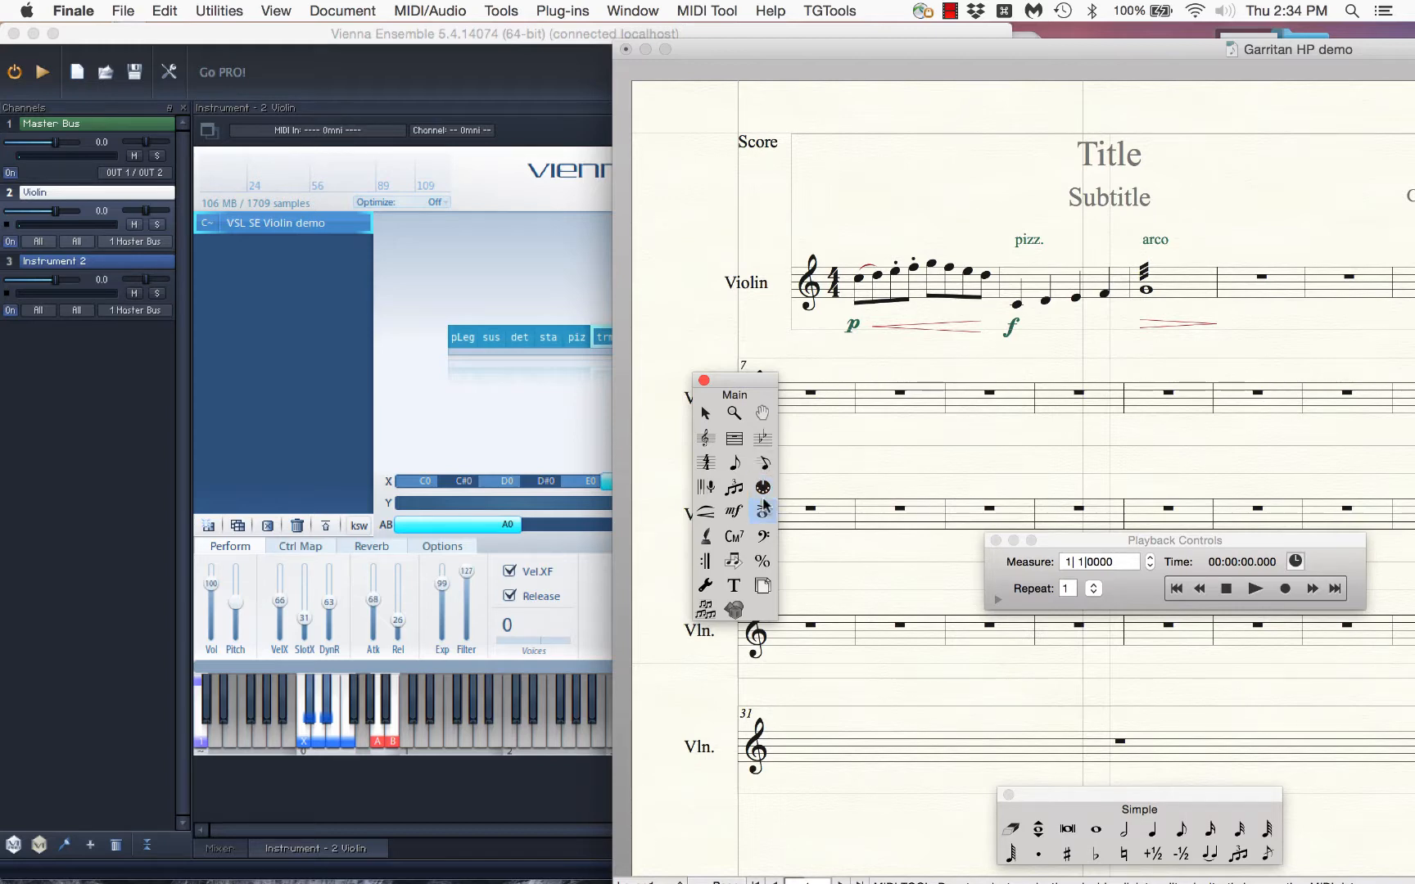
double_click(903, 290)
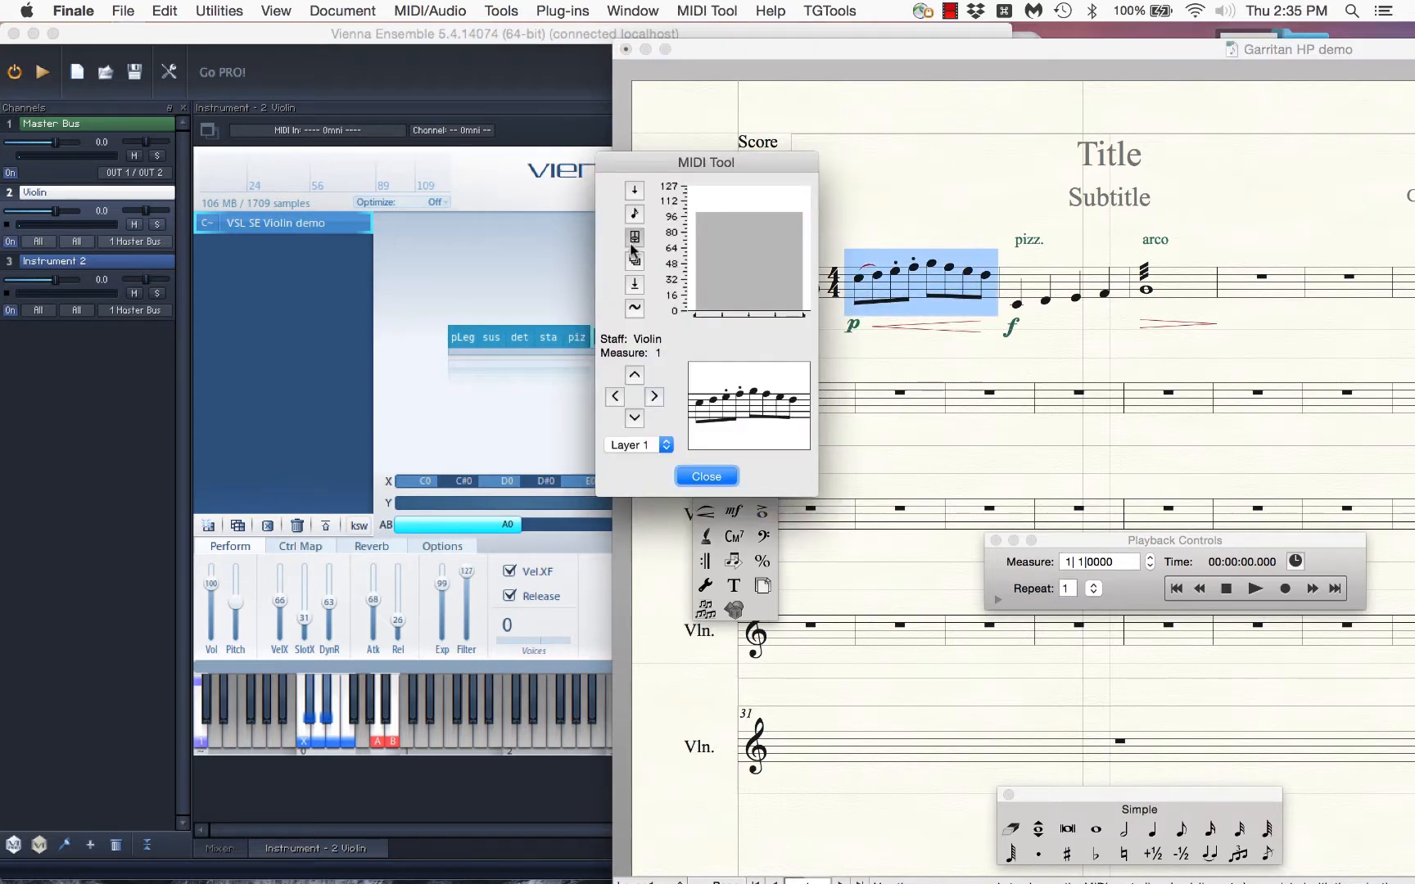
click(633, 245)
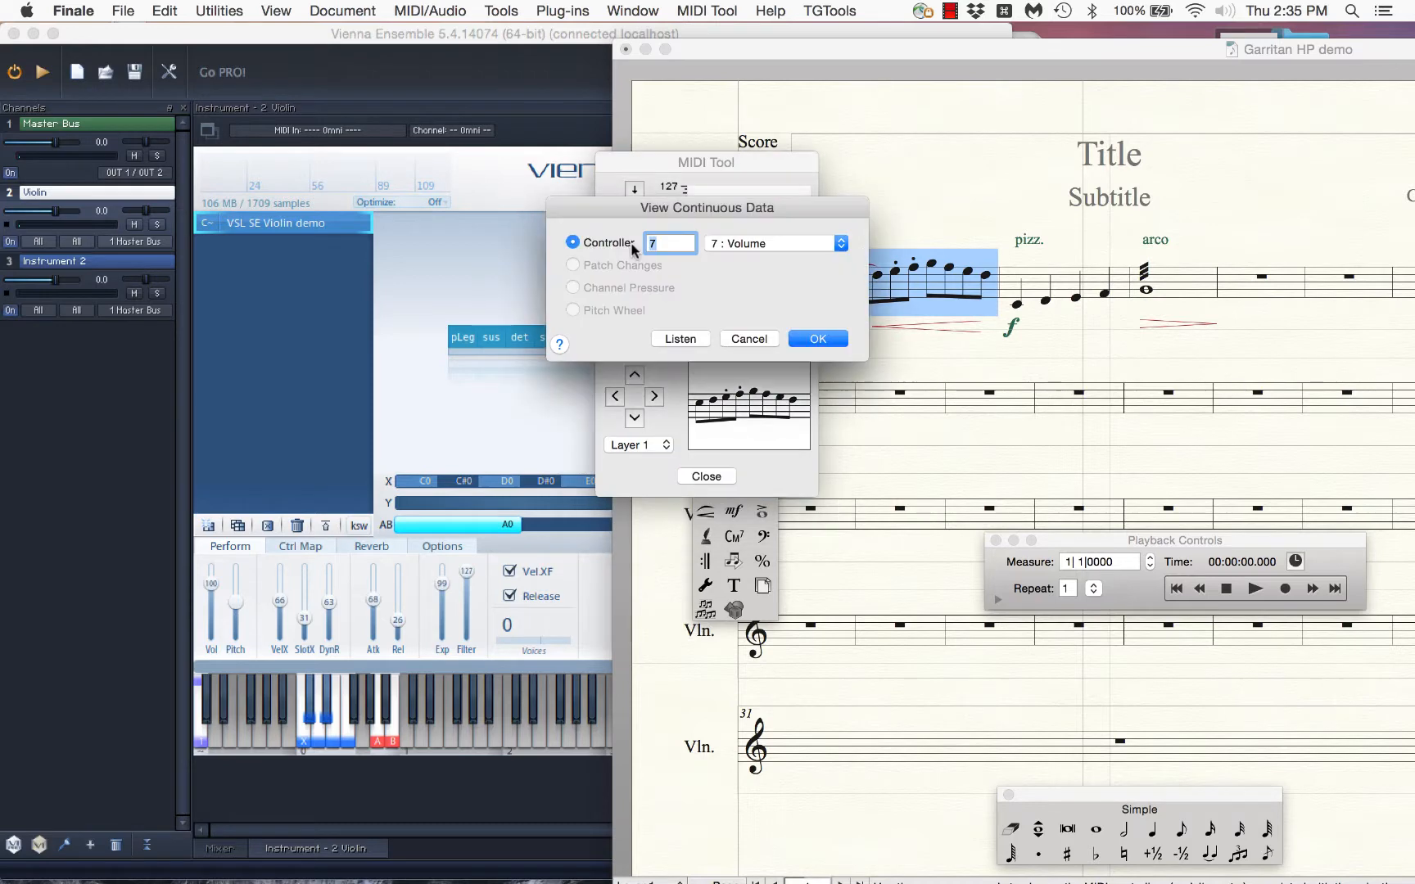
click(819, 339)
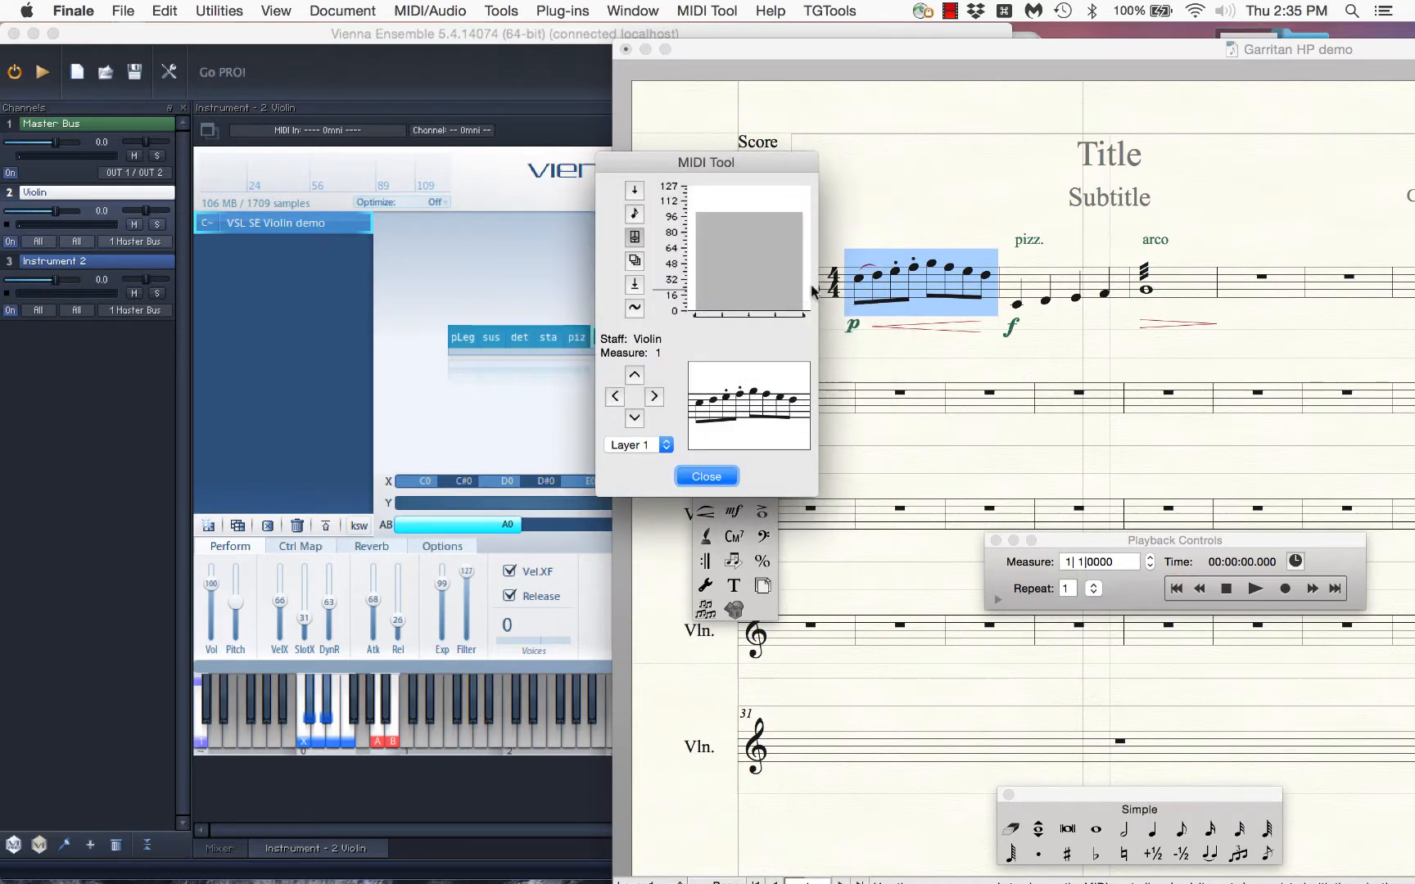
Step: View violin measure 1's continuous data for controller 11, Expression, in the MIDI Tool's graphical editor and close the editor
click(635, 237)
text(1)
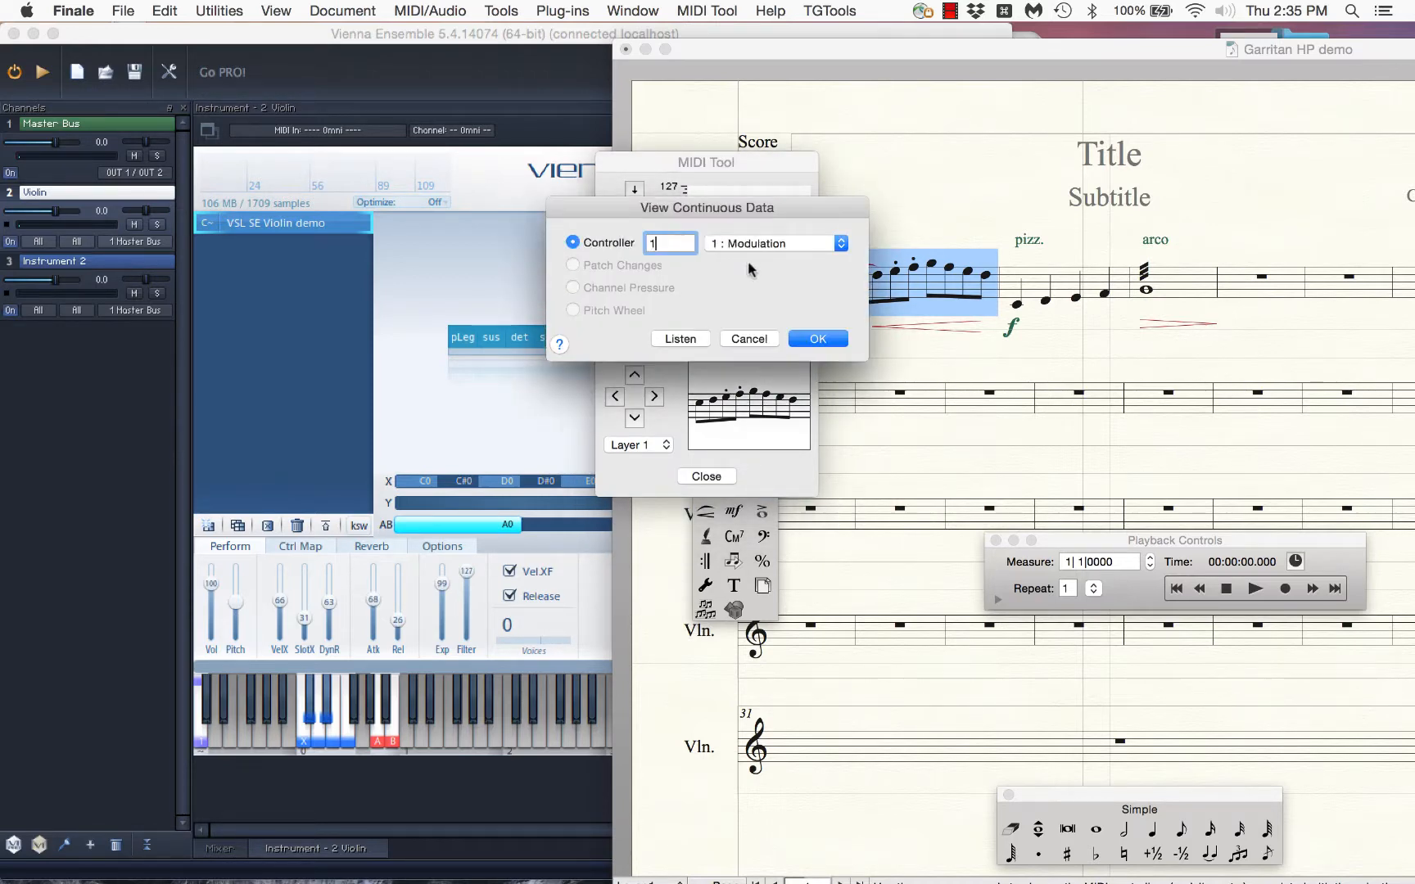
text(| 1)
click(816, 338)
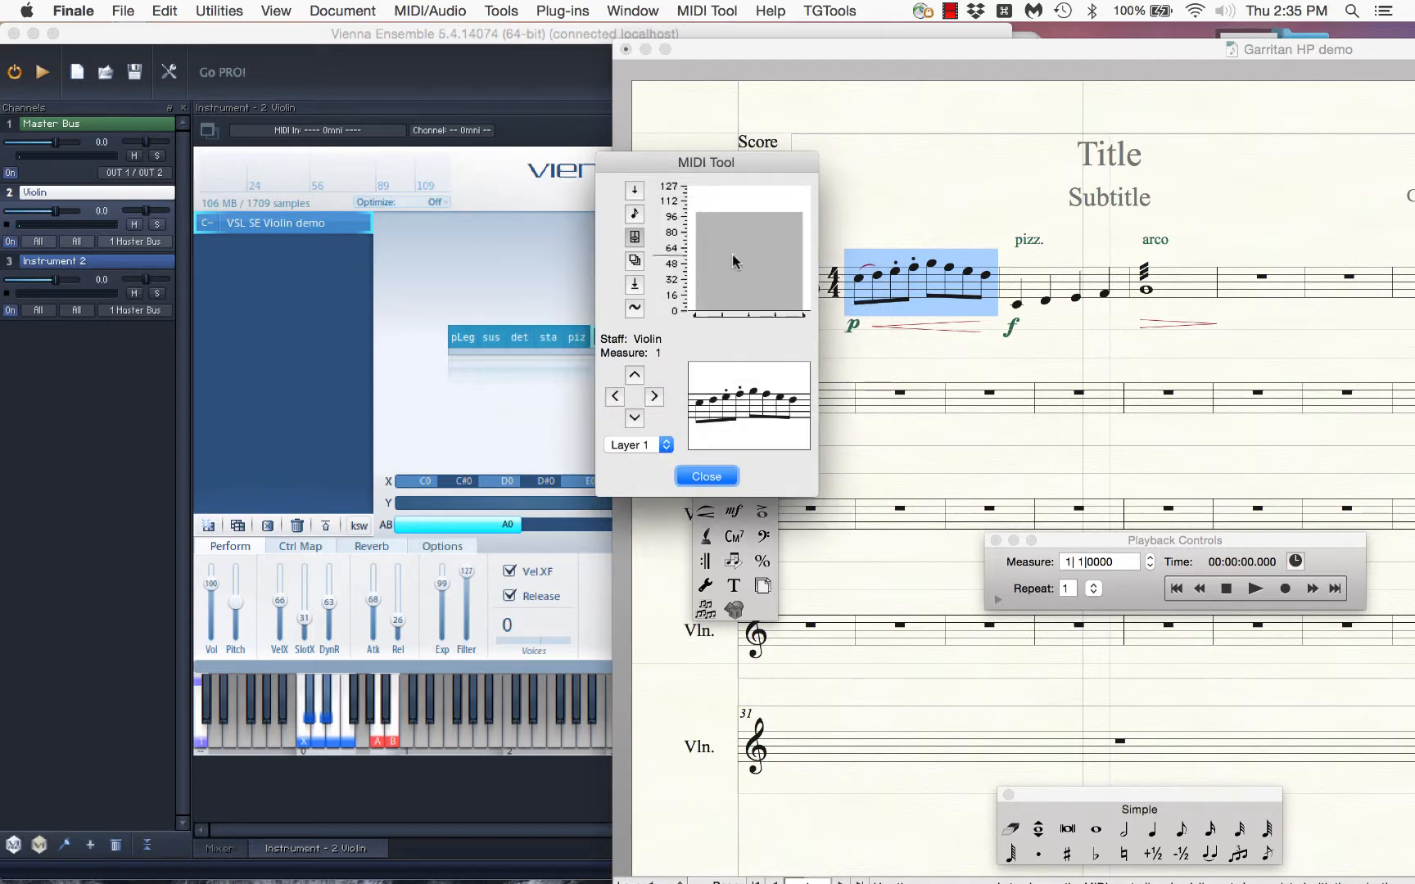
click(714, 476)
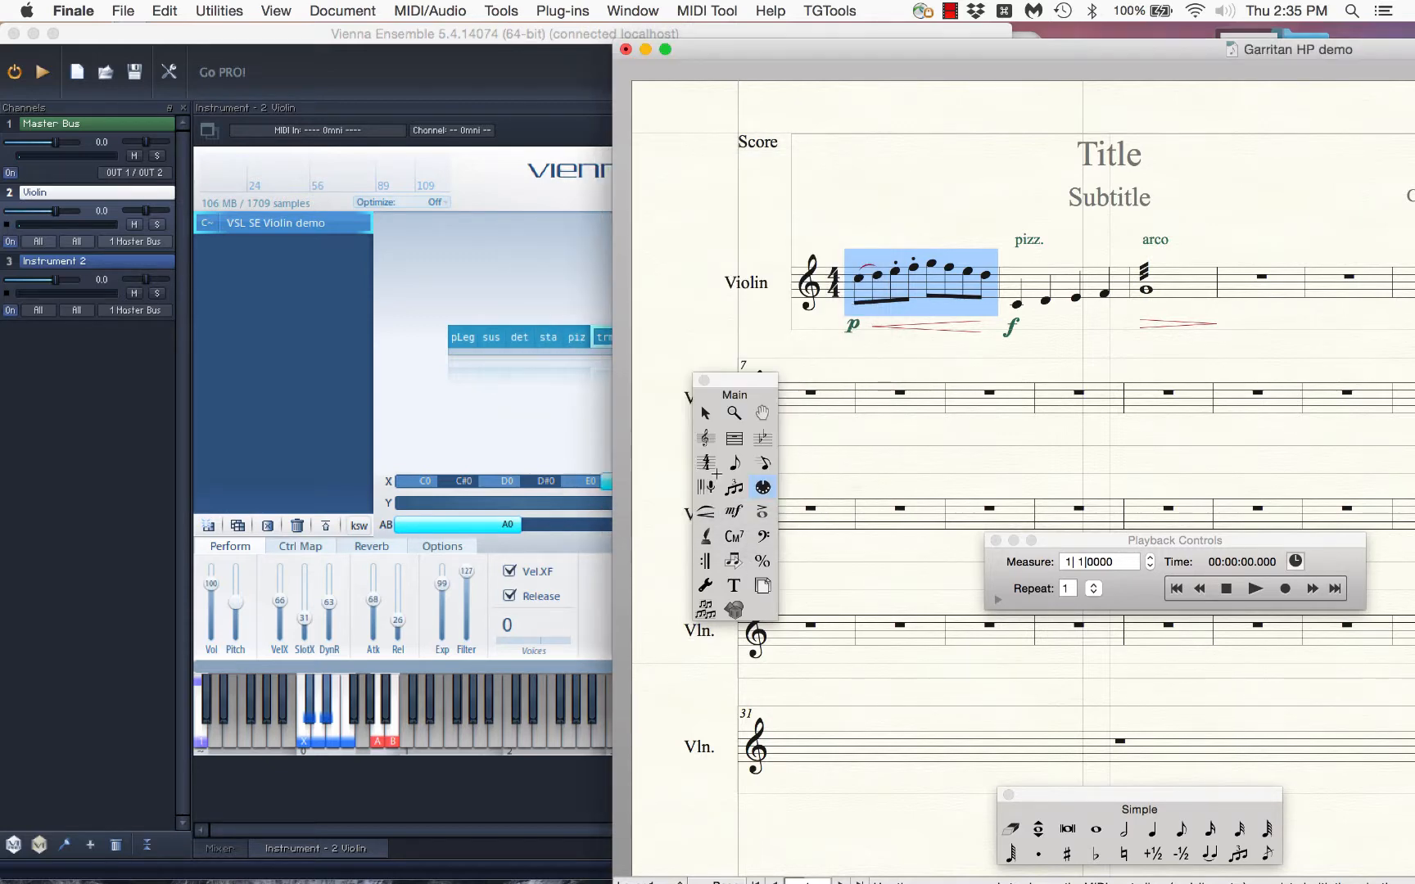
Step: Play the violin passage from measure 1, watch Vienna Ensemble's Volume and Expression sliders, and stop playback
click(1255, 588)
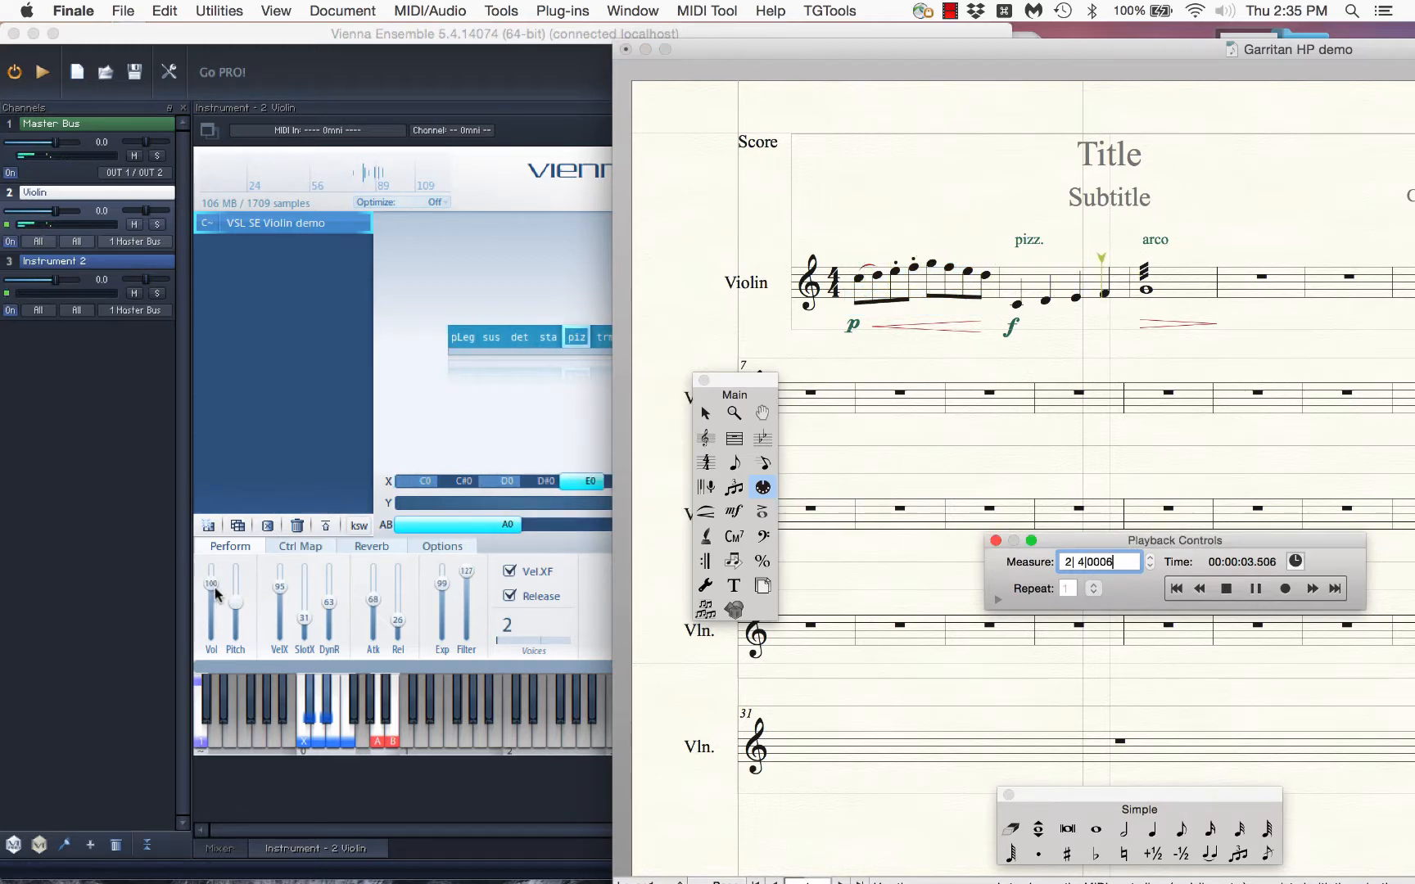
click(1254, 588)
click(850, 647)
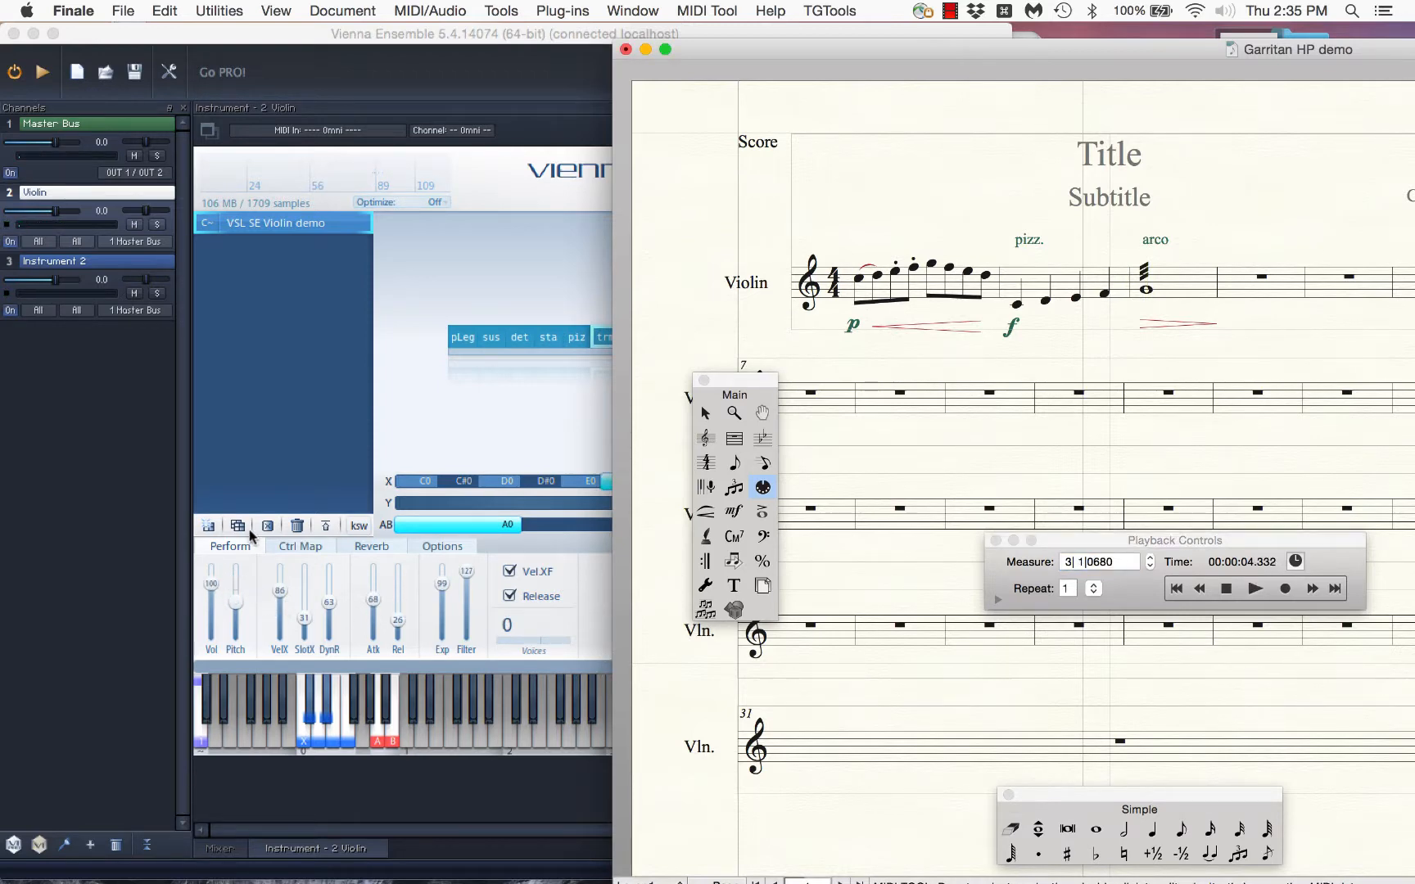
Step: Switch to Vienna Ensemble, set the source for Volume in the violin's controller map to None, and return to the performance sliders
click(399, 247)
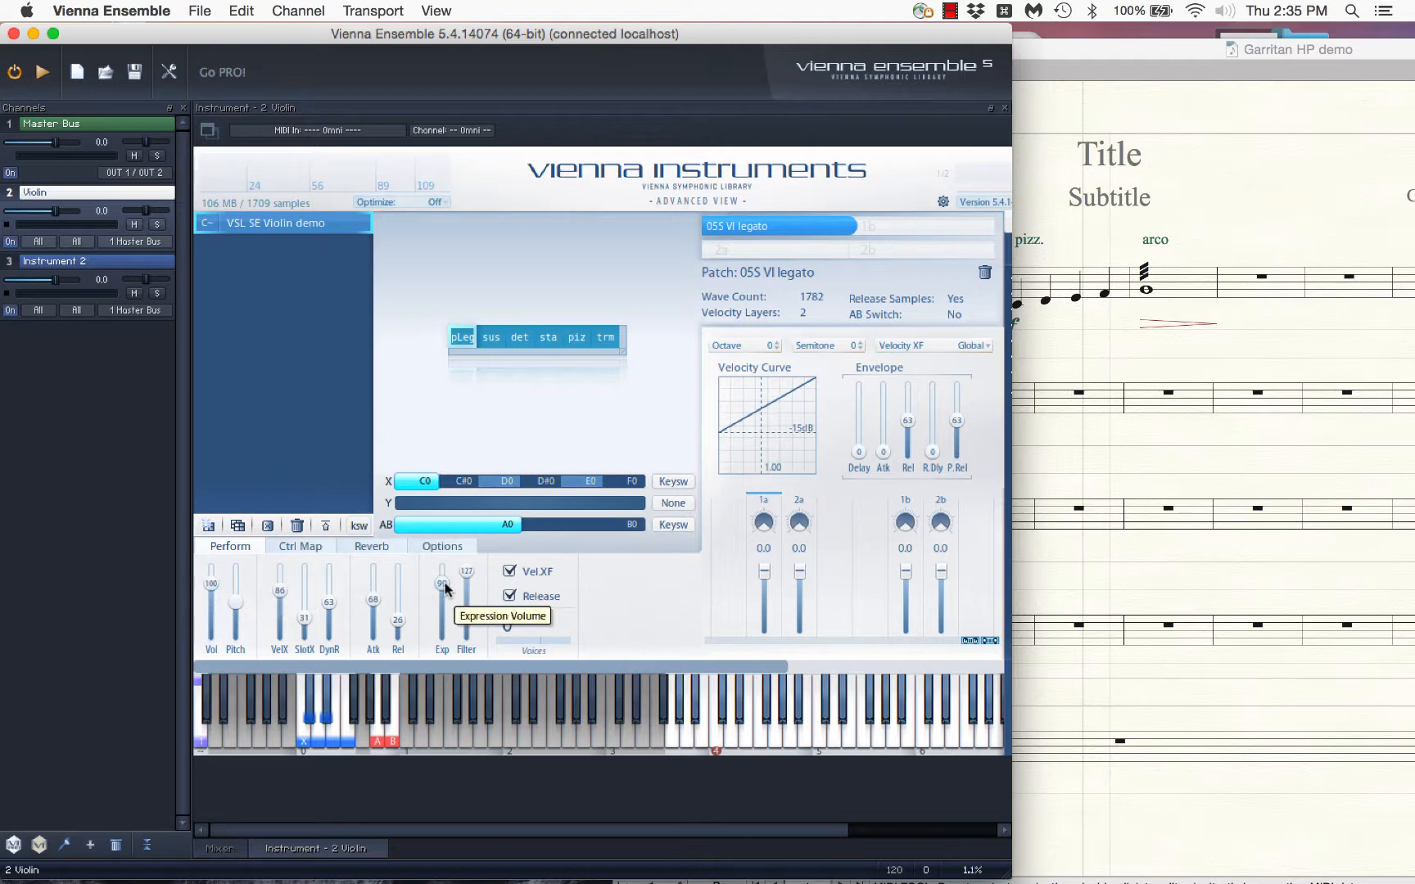
click(299, 547)
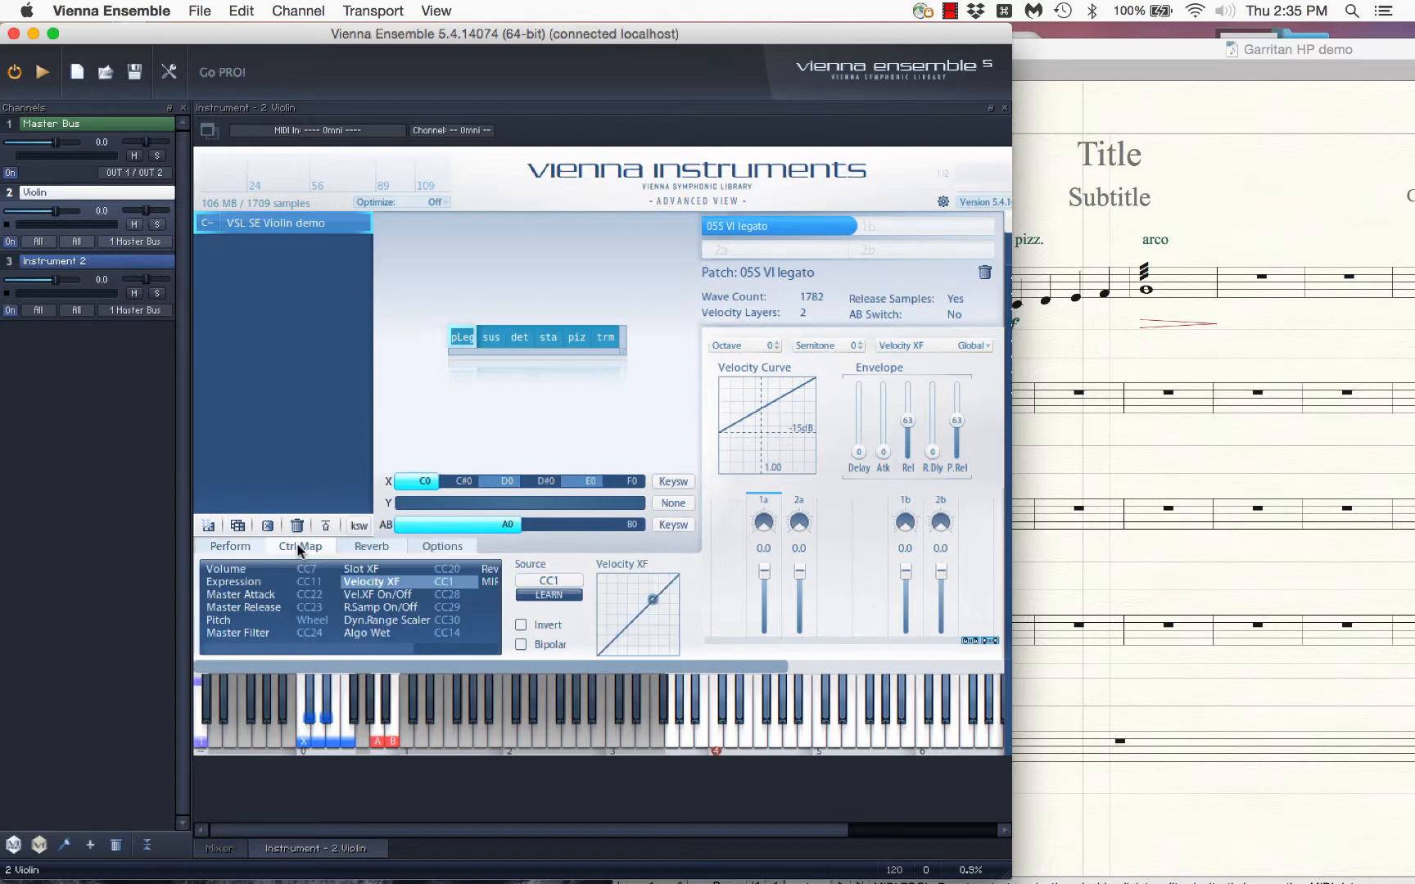
click(326, 570)
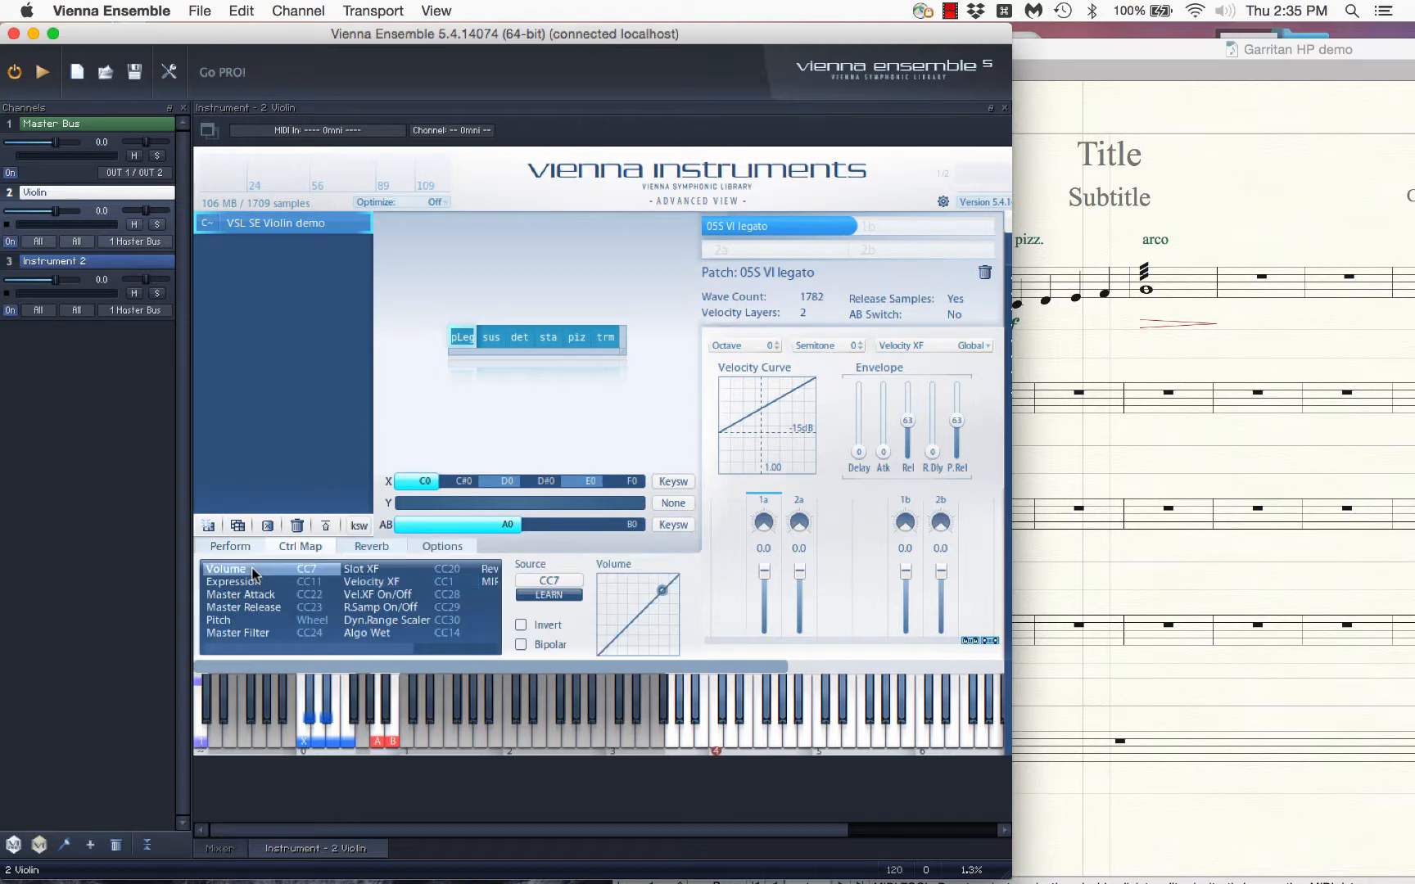
click(557, 582)
mouse_move(560, 595)
mouse_move(674, 595)
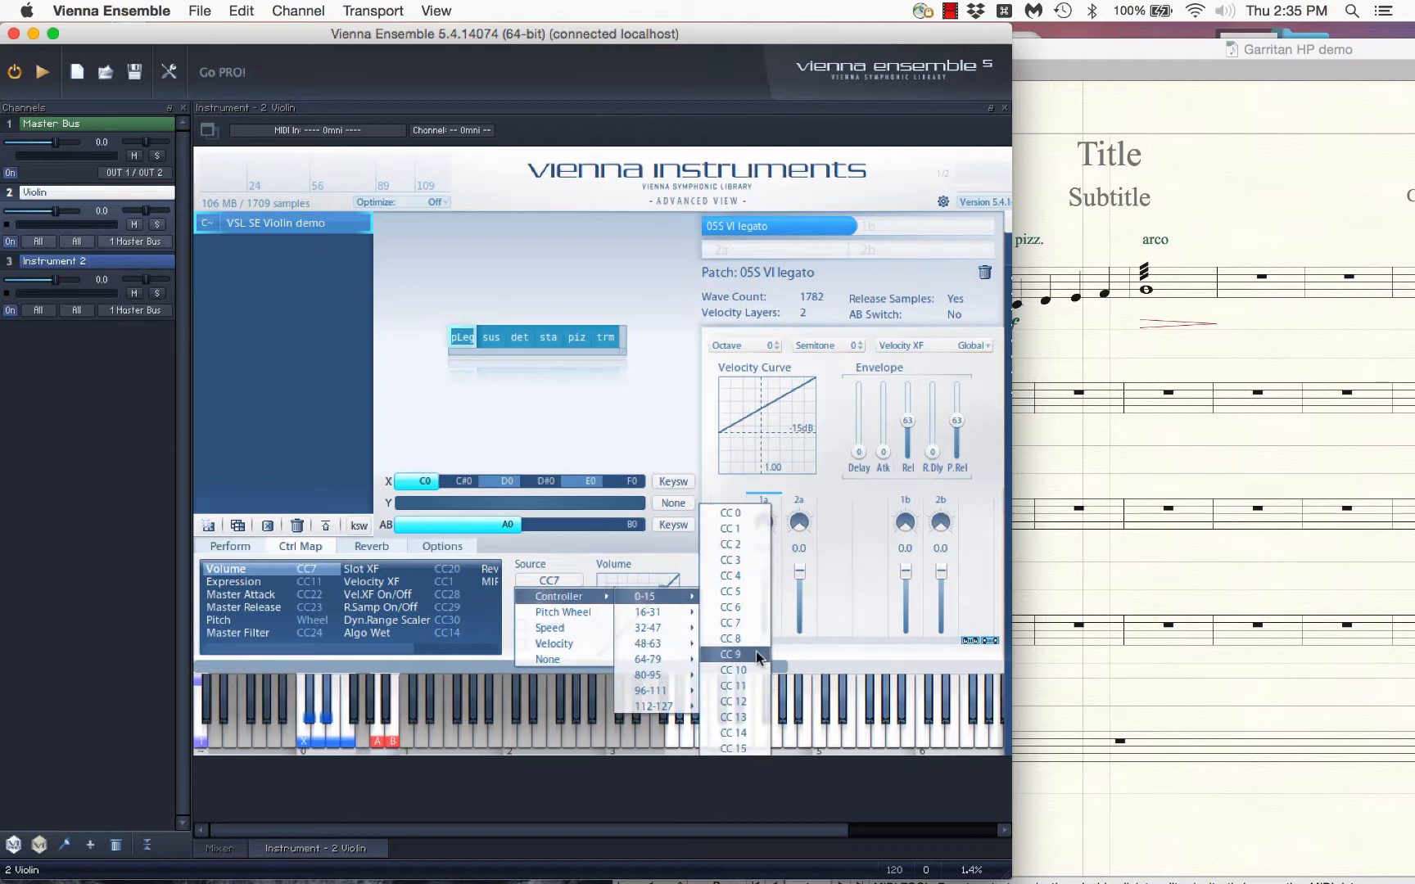
click(542, 659)
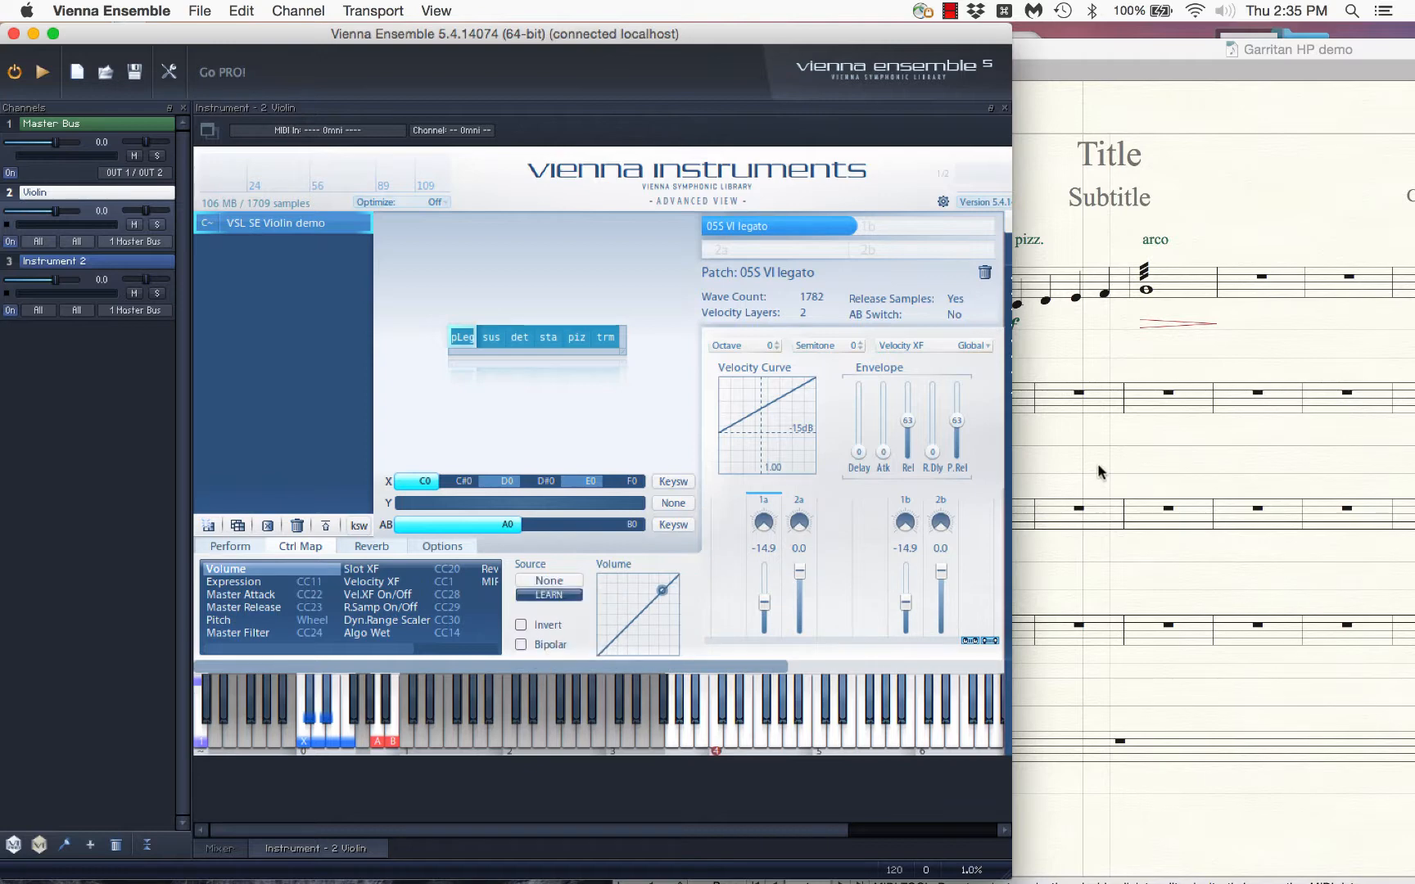
click(246, 551)
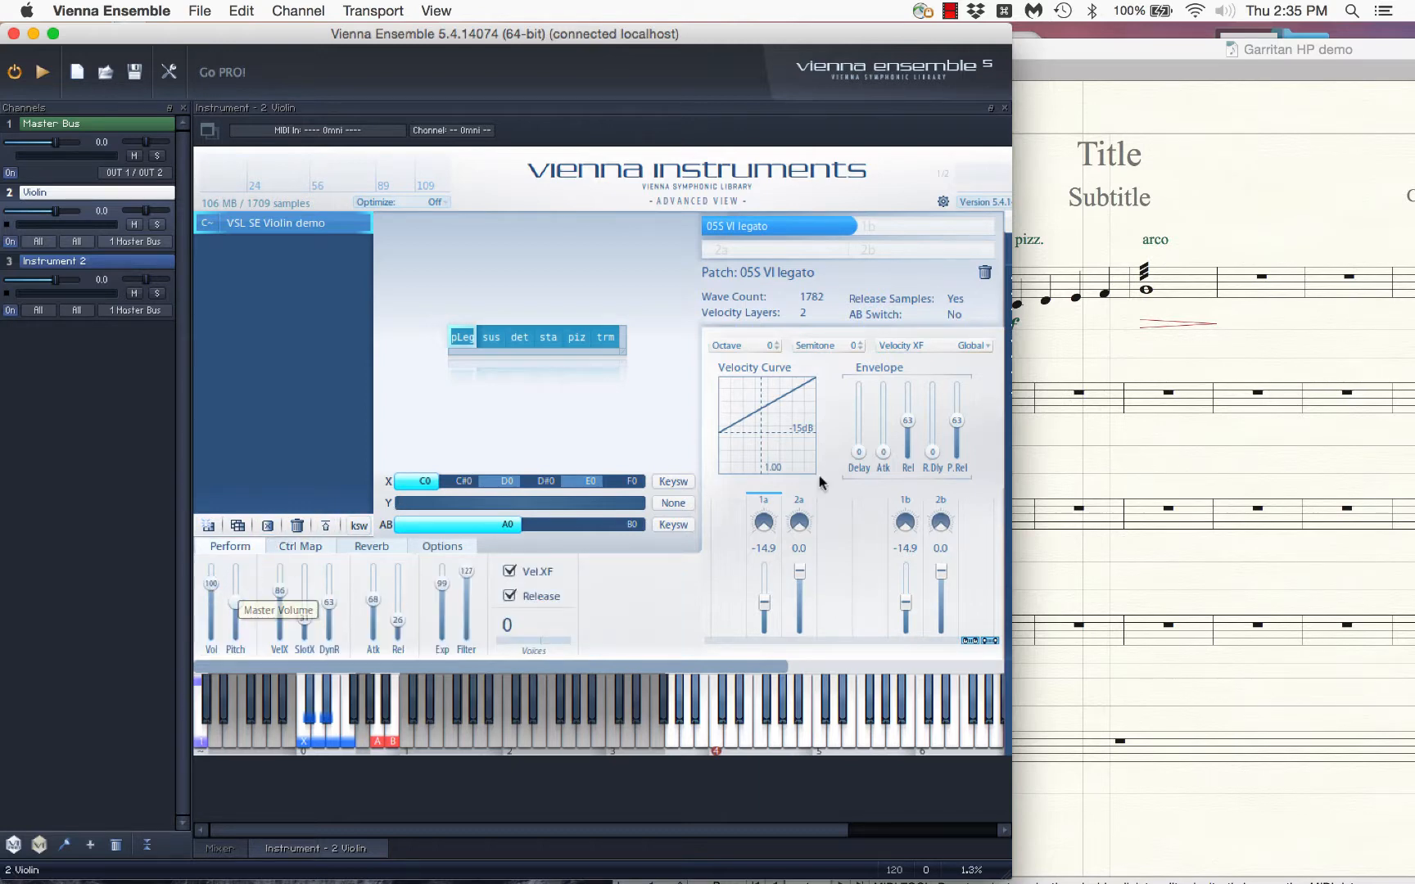
Step: Switch back to Finale, rewind to measure 1, play the violin passage with Volume control unassigned, and stop playback
click(1180, 457)
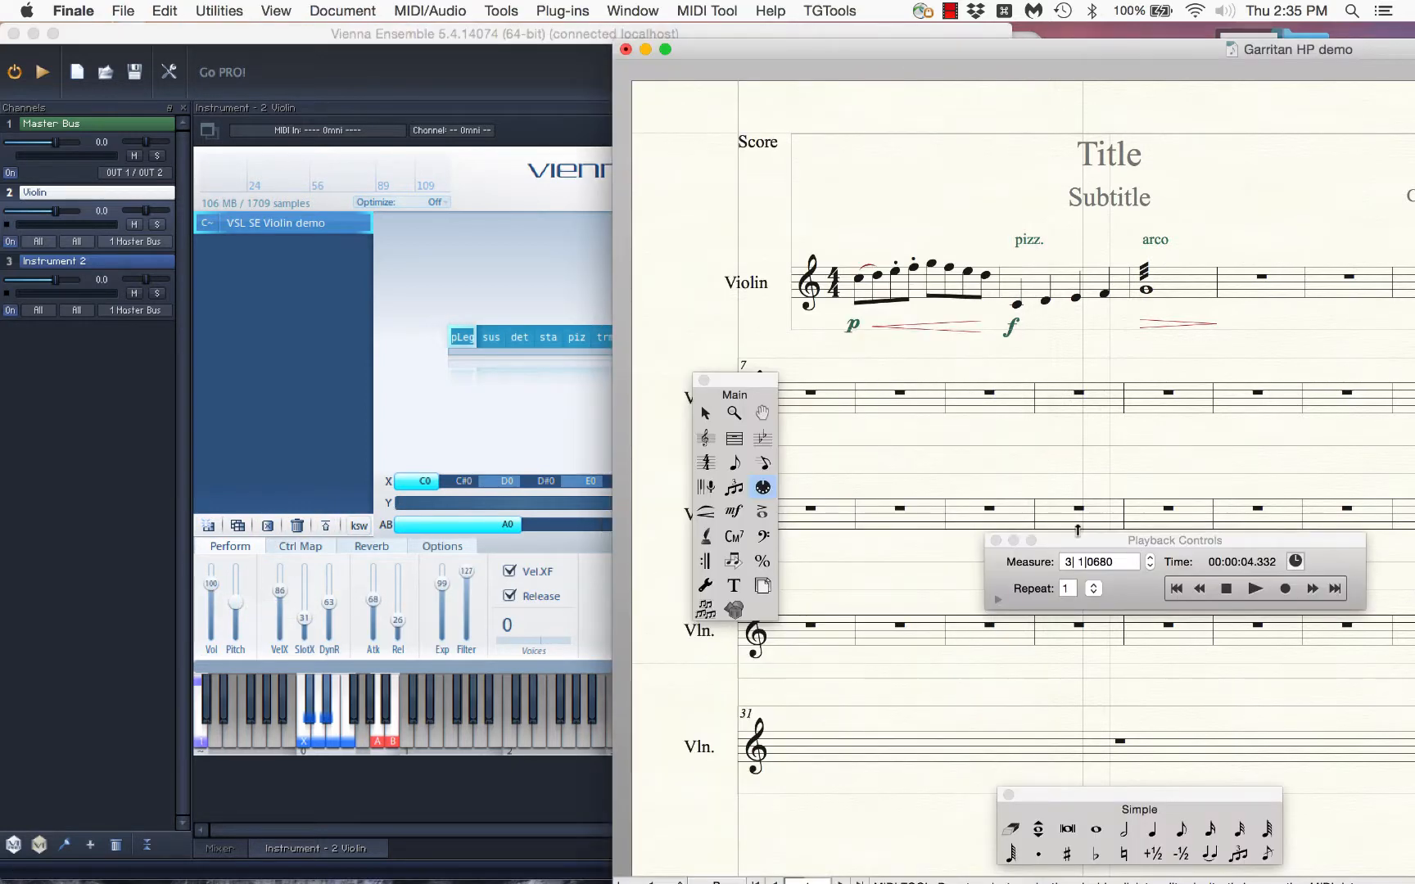
click(1235, 595)
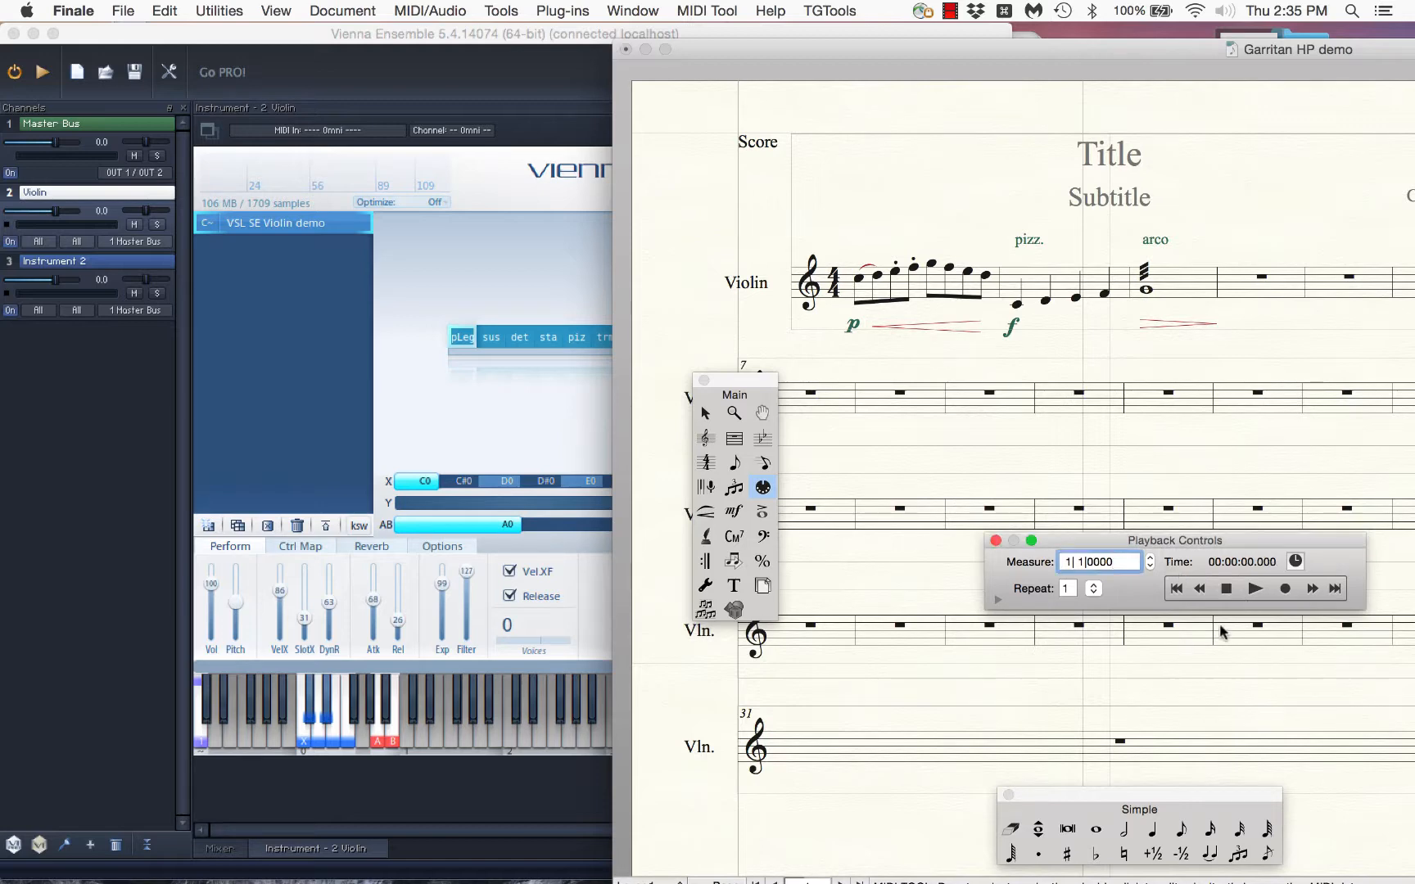
click(1248, 591)
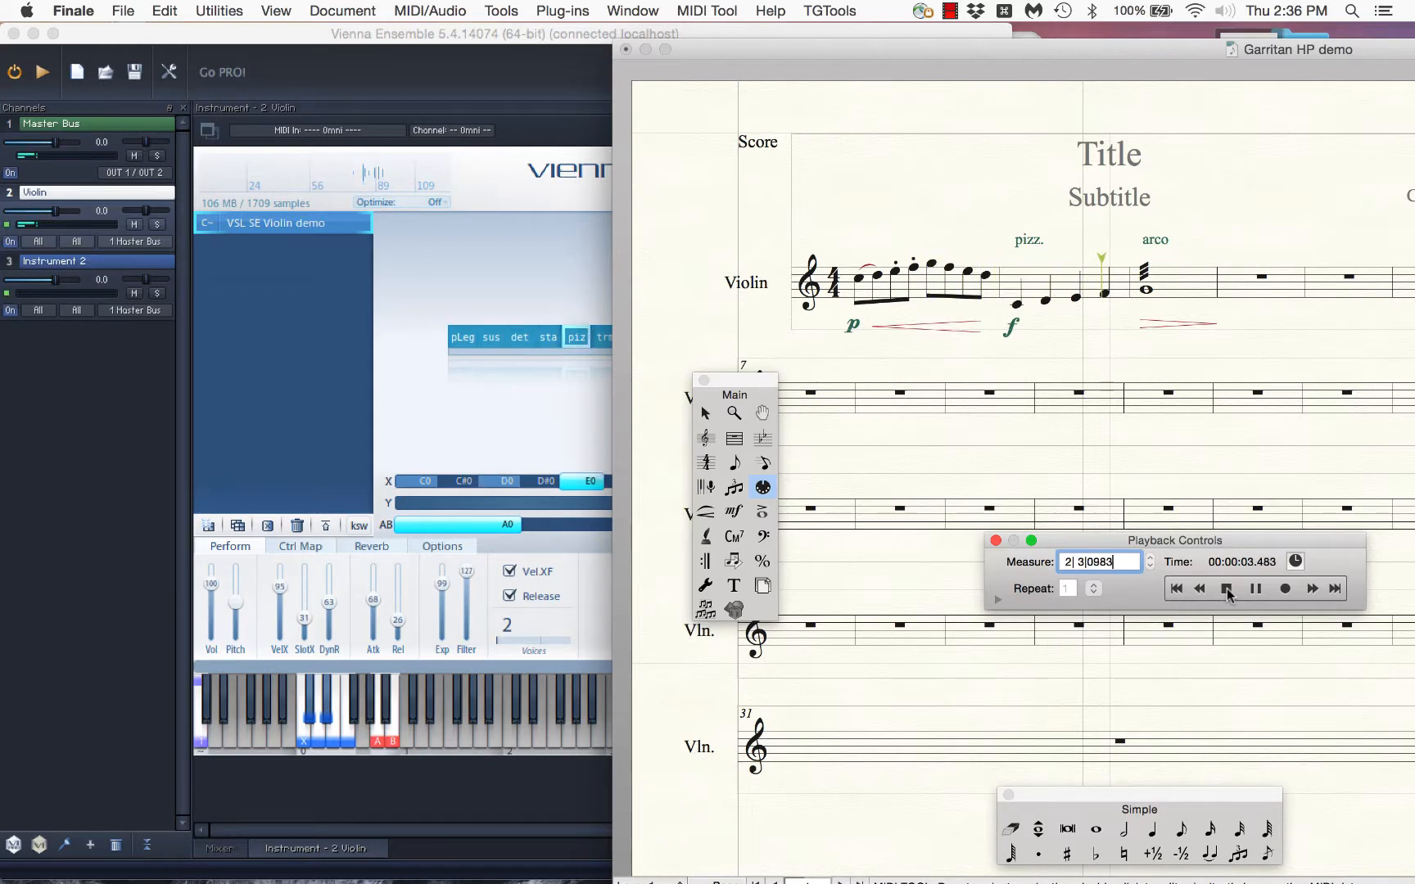
click(1227, 588)
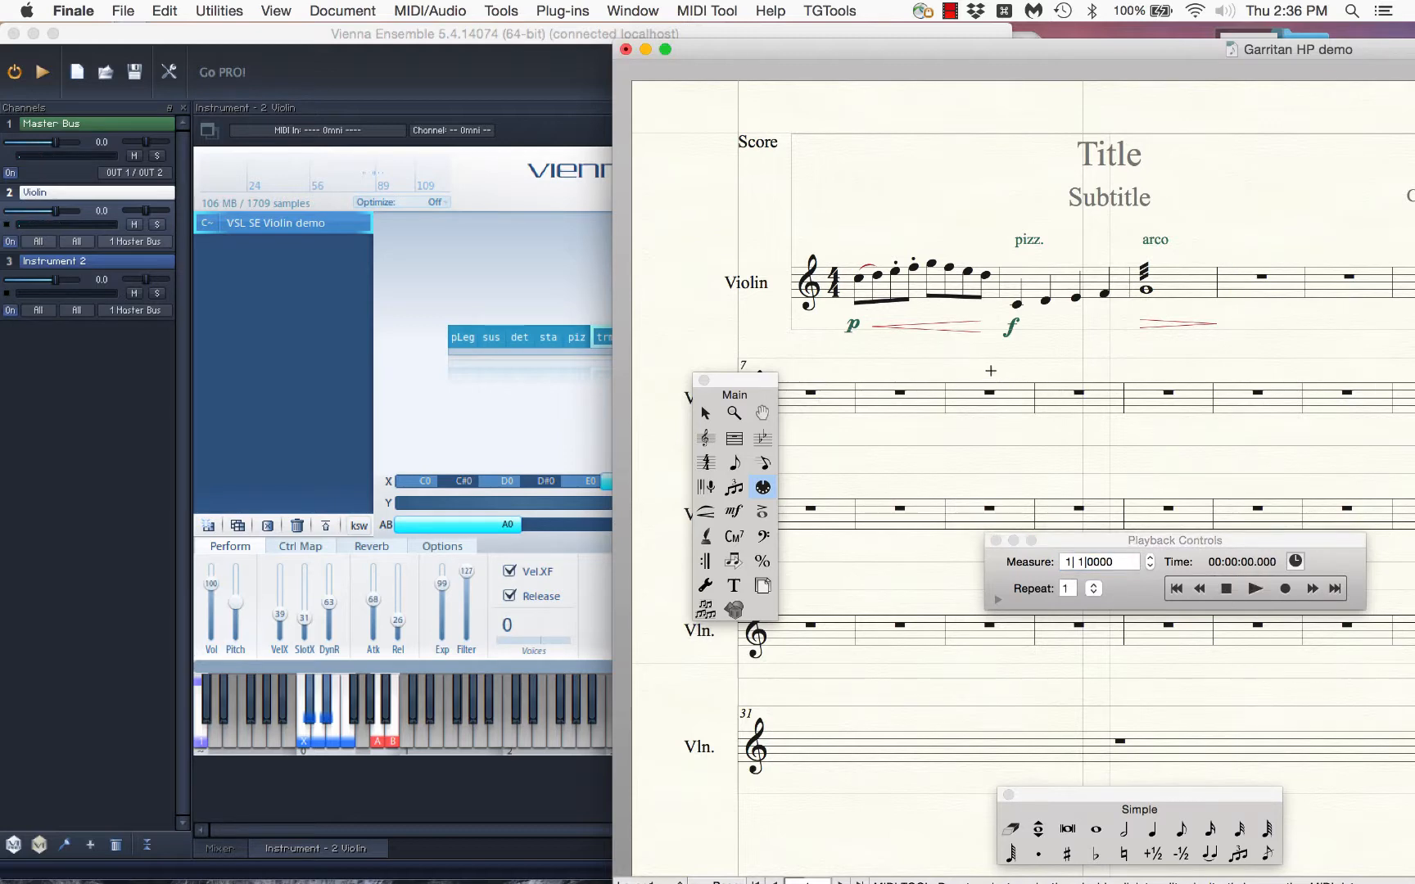
Step: Select violin measure 2 with the MIDI Tool, view its continuous data for controller 11 in the graphical editor, and close the editor
scroll(1015, 491, down, 1)
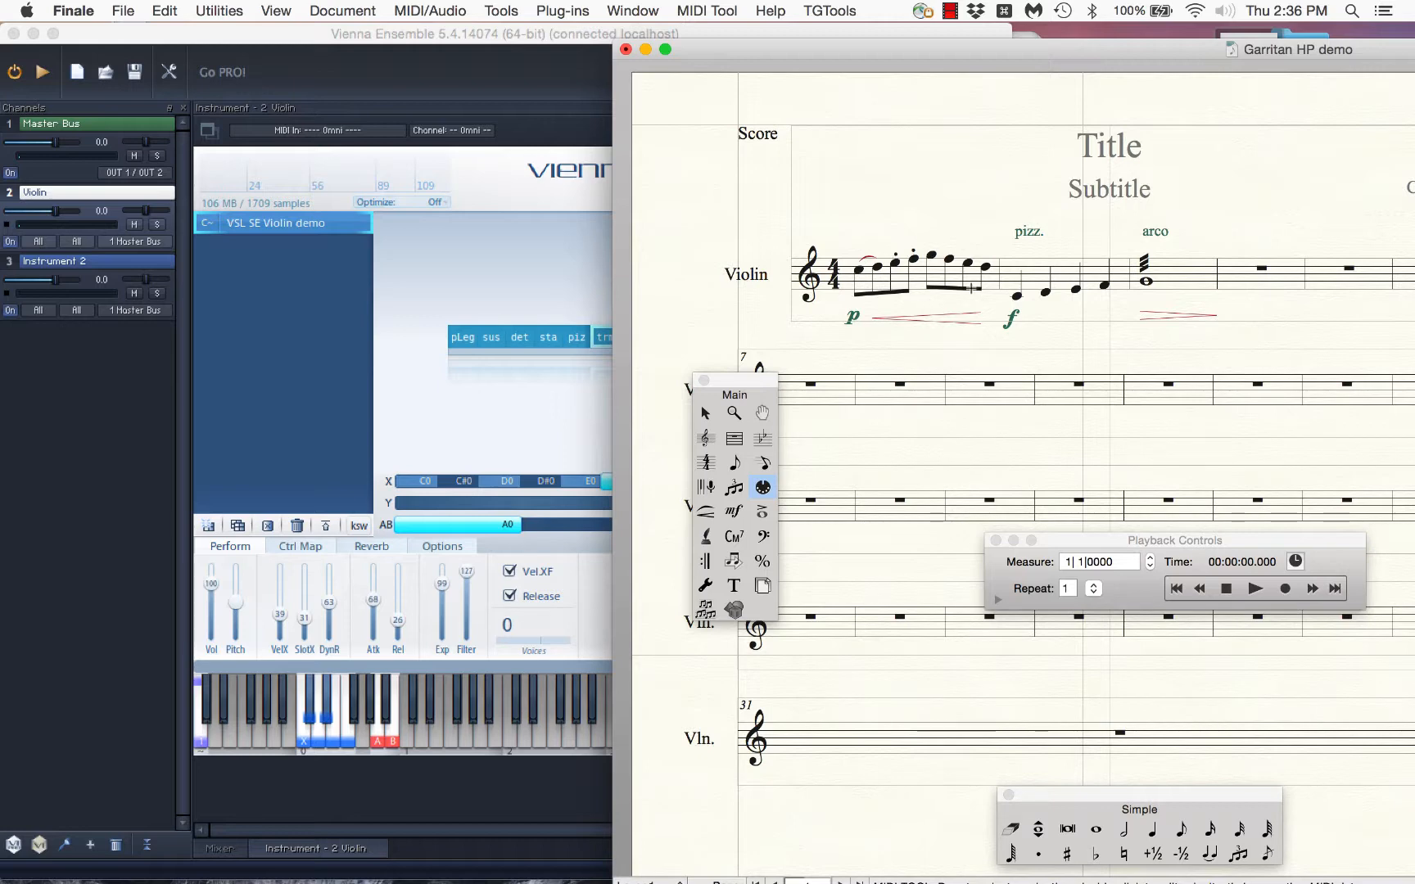
key(Escape)
click(1046, 271)
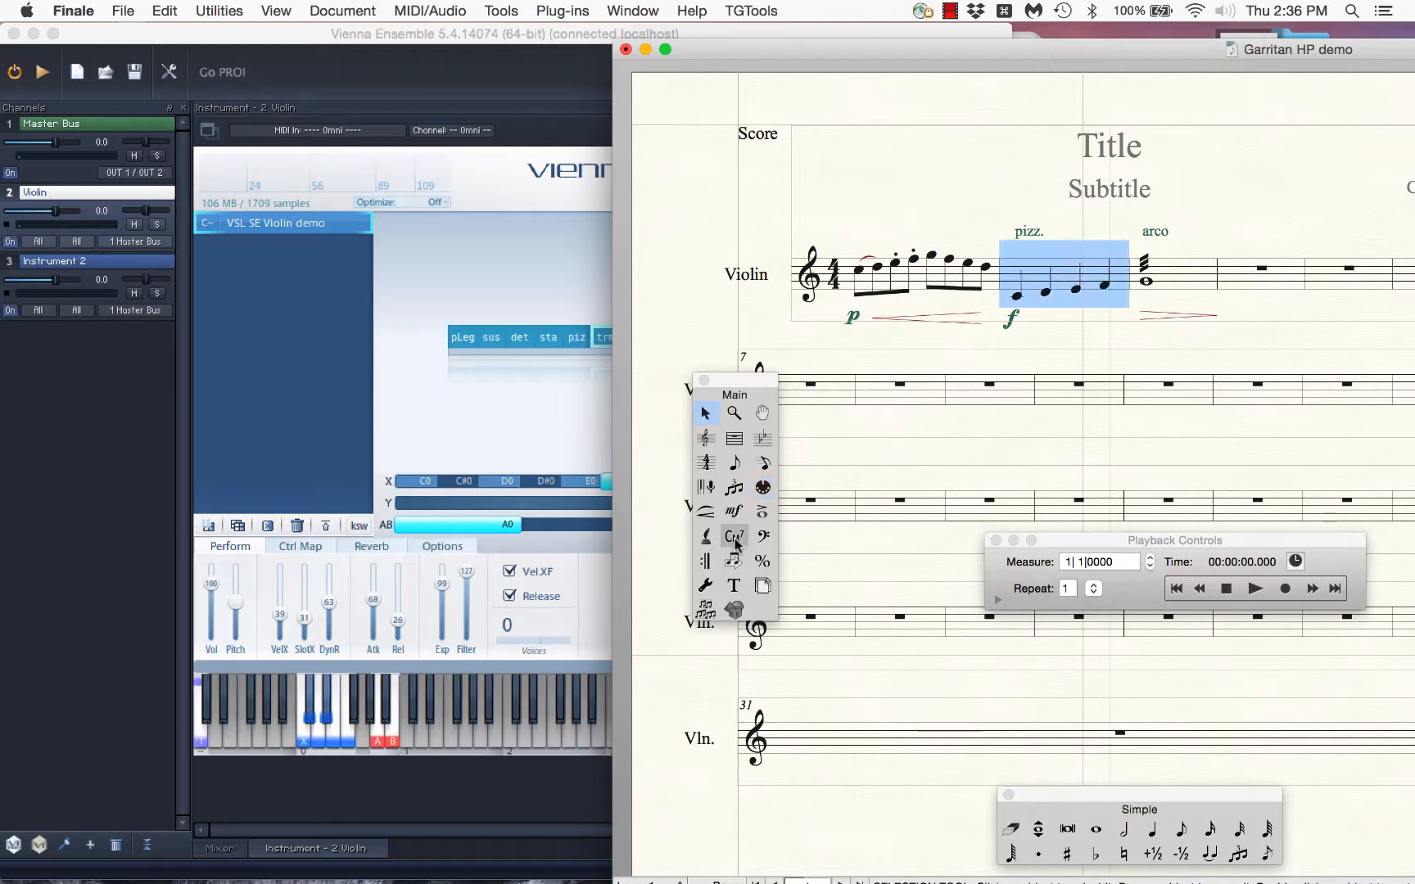
click(762, 487)
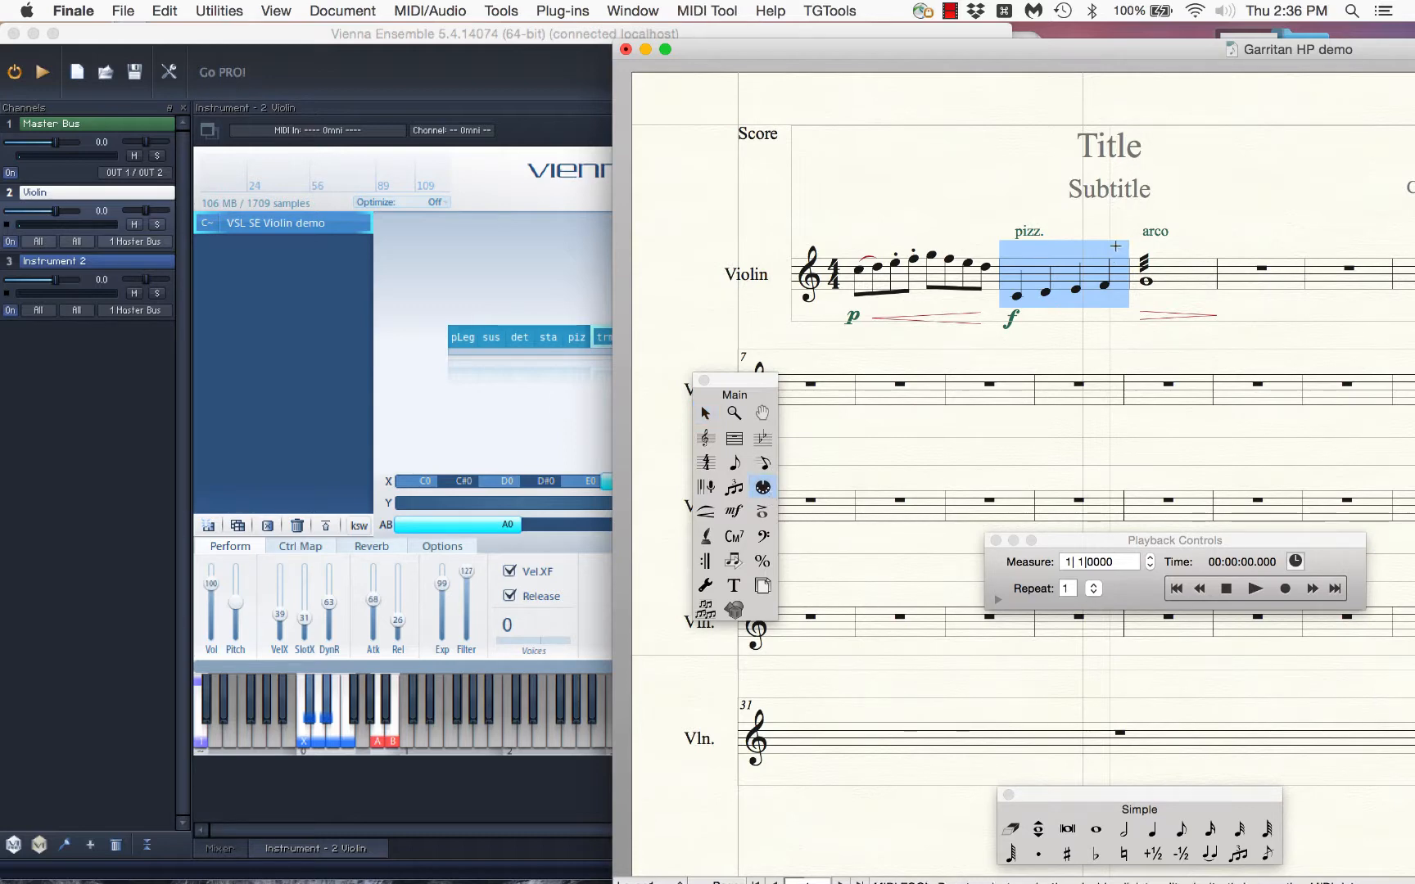
double_click(1059, 266)
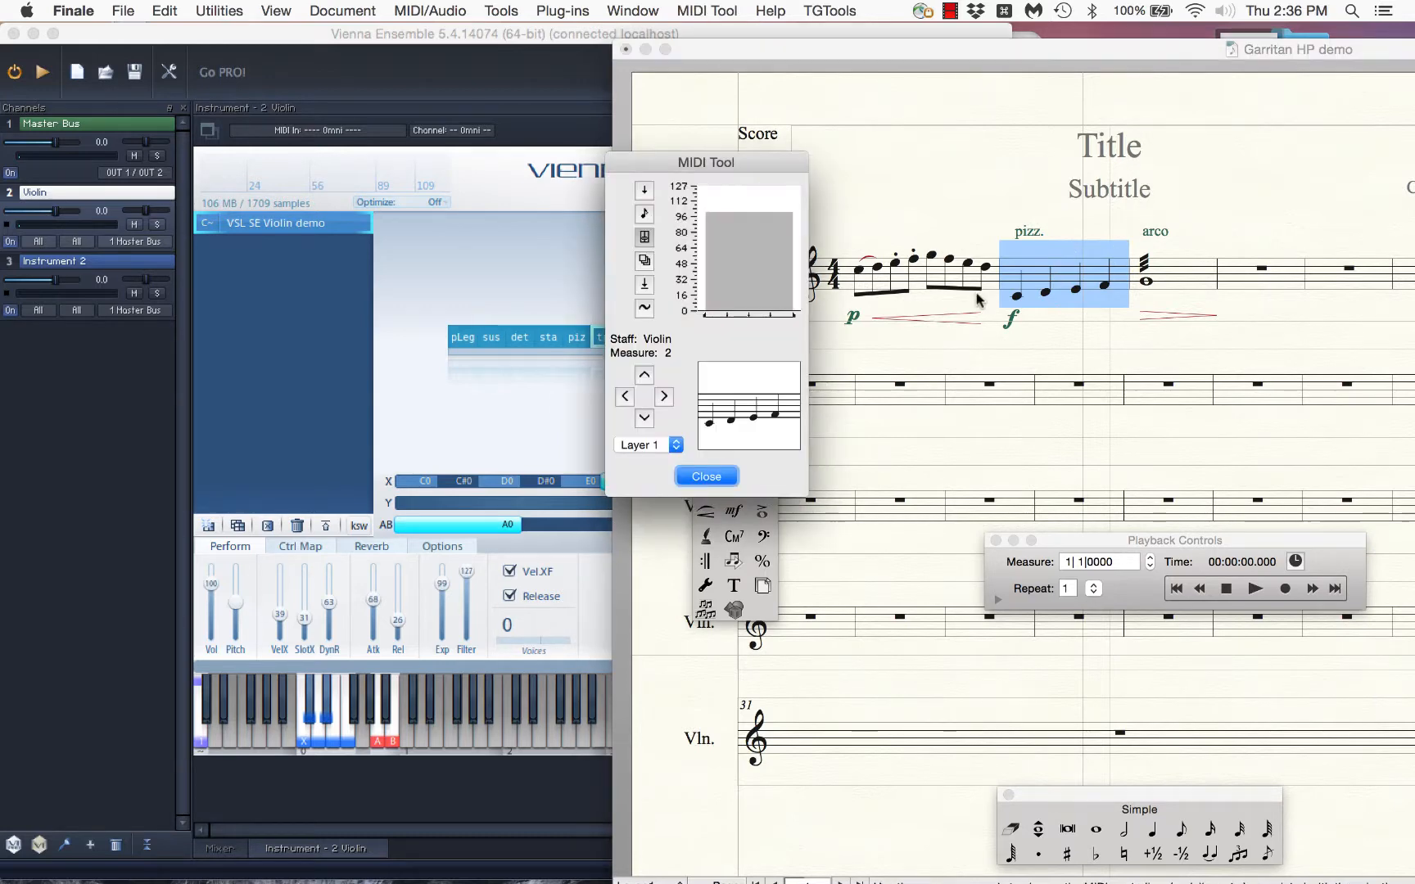
click(640, 243)
click(815, 341)
click(706, 476)
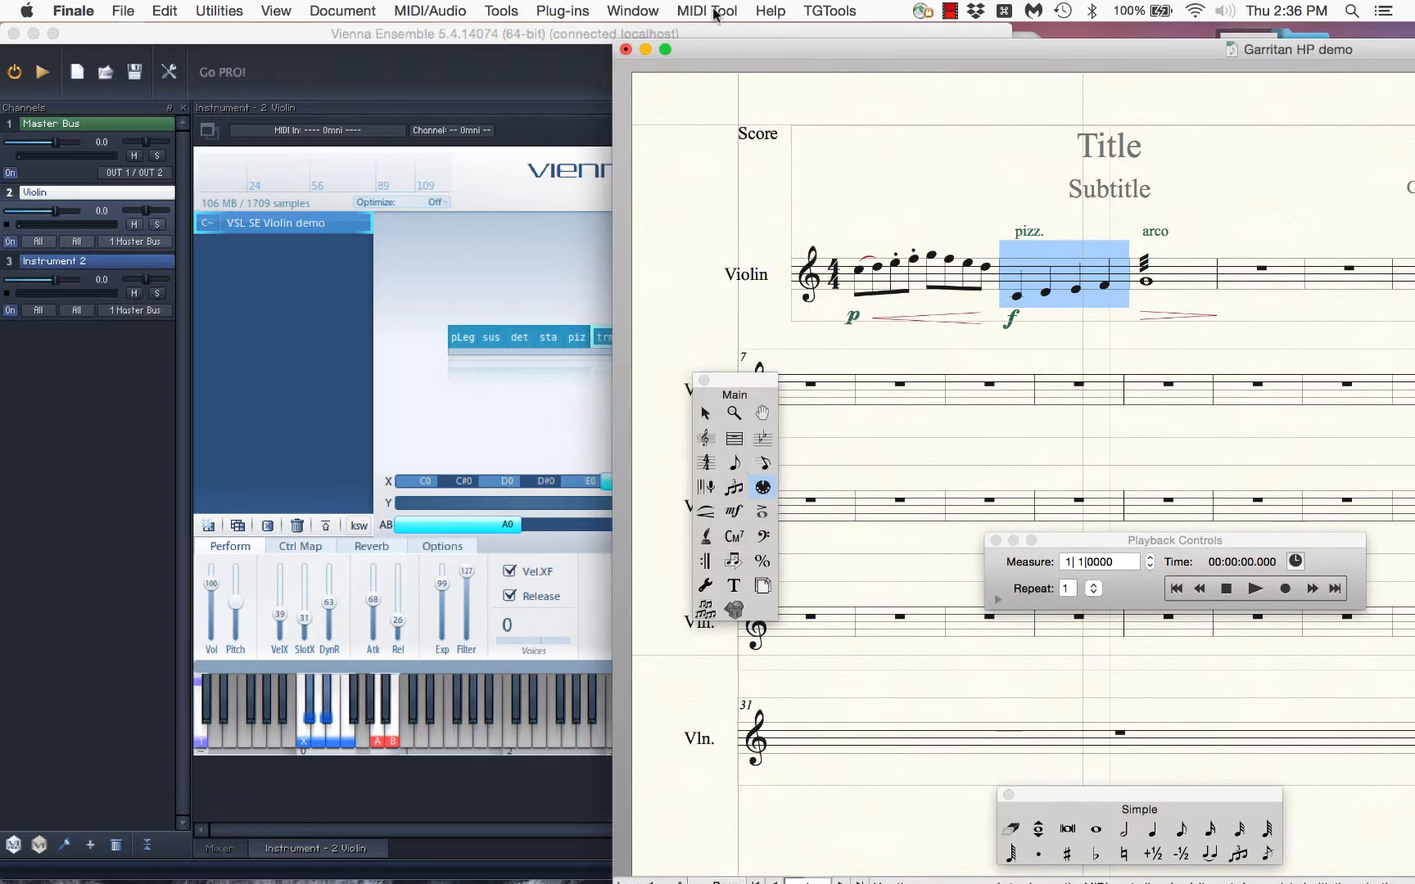
Step: Set the Expression continuous data in violin measure 2 to 115
click(709, 11)
click(727, 123)
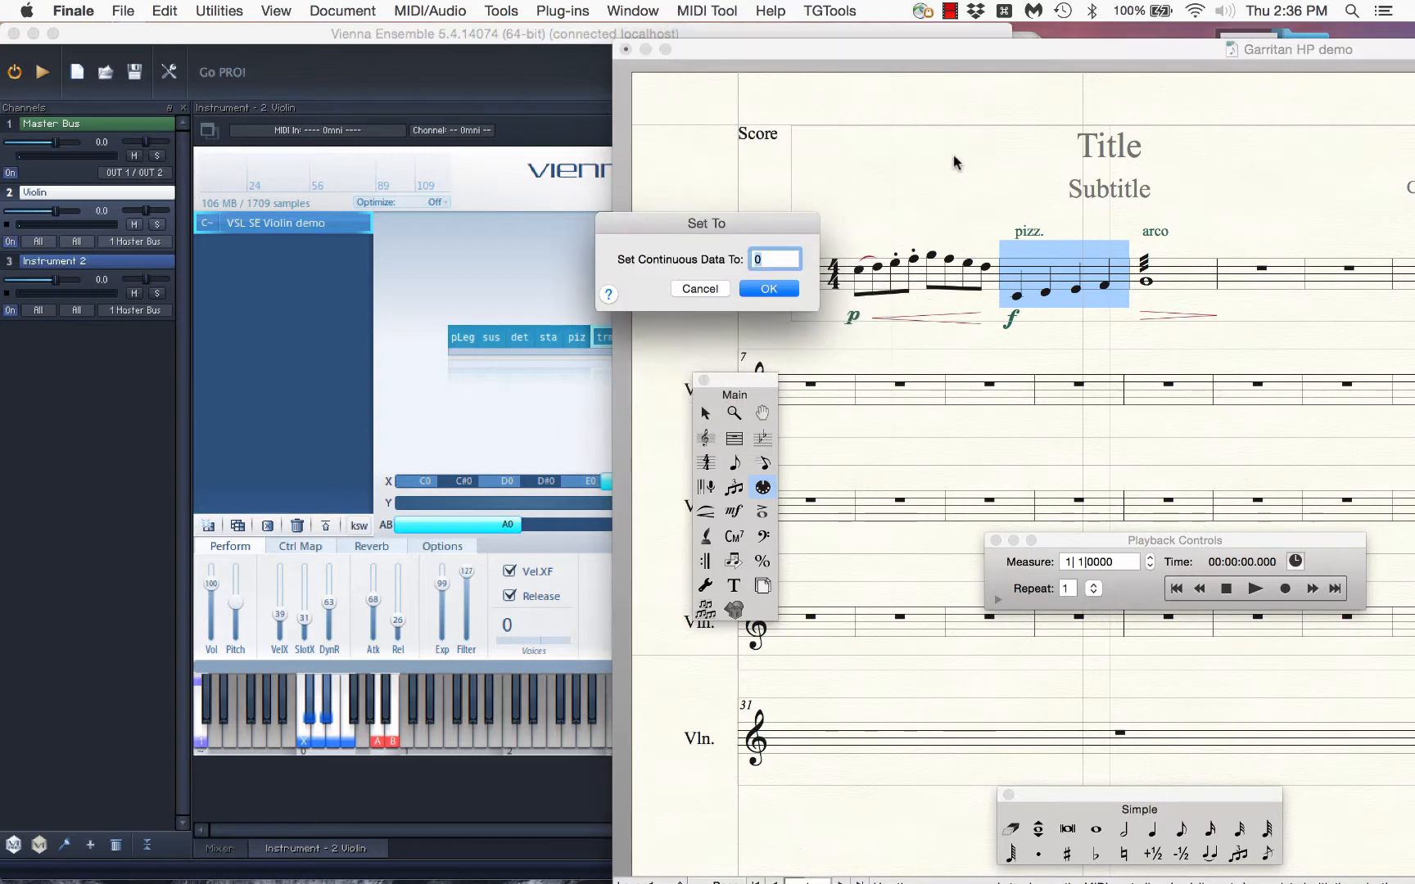
text(64)
key(Return)
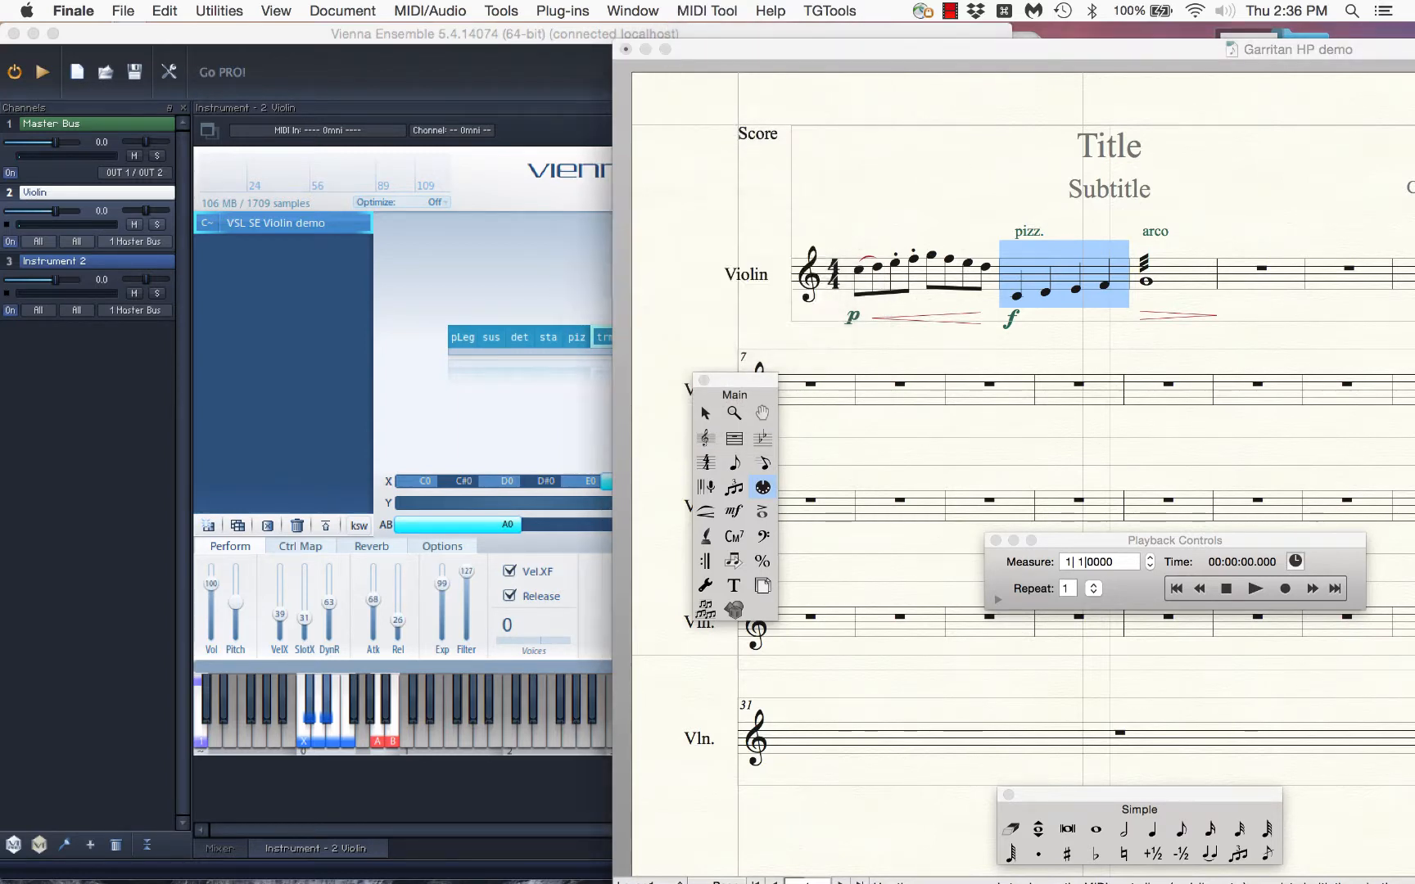
Step: Compare the Expression data of violin measures 1 to 3 in the graphical editor, close it, and play the passage once
double_click(1024, 272)
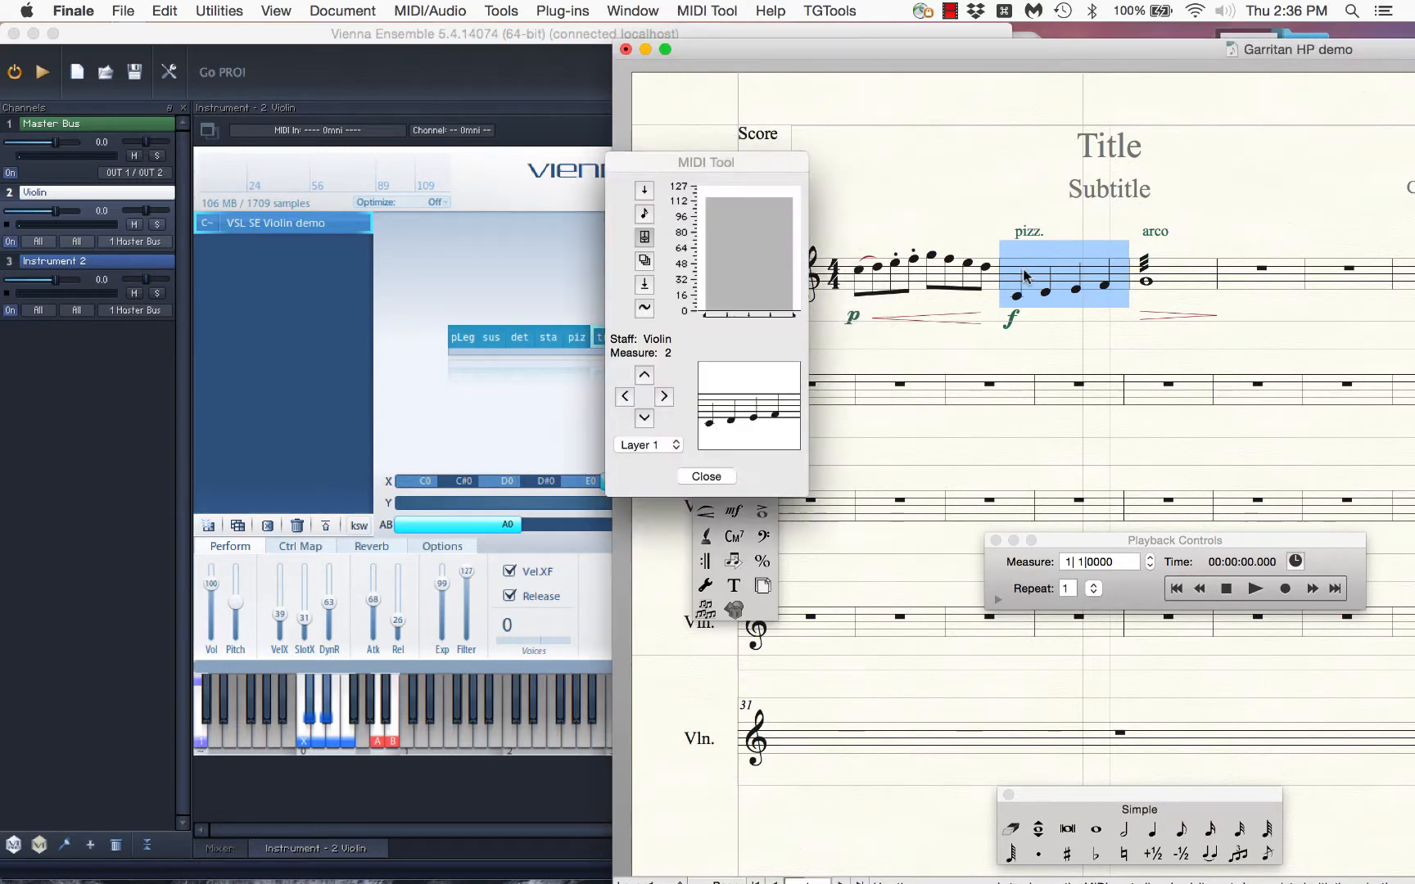
click(625, 397)
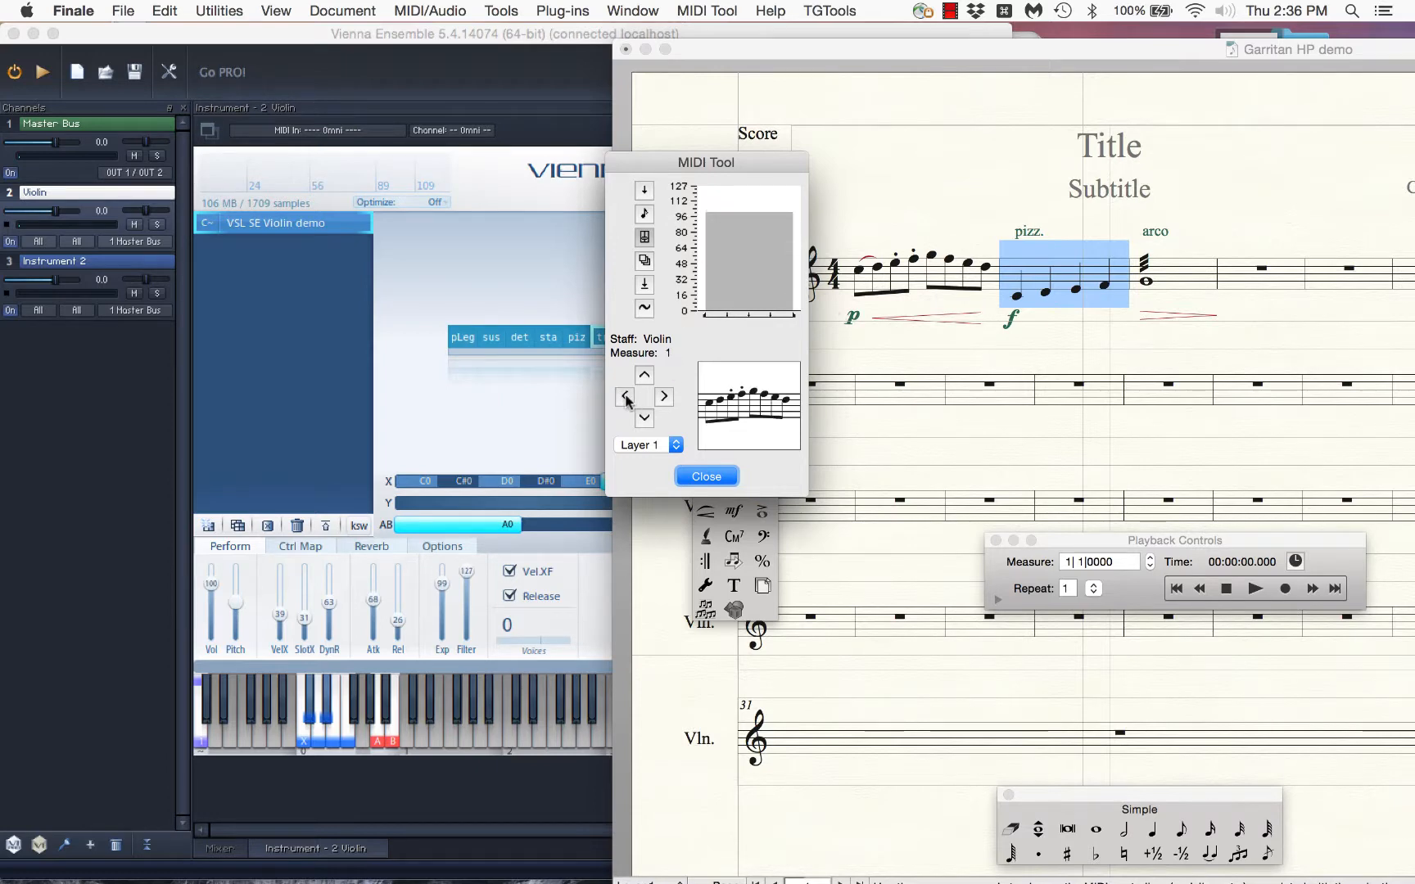
click(663, 398)
click(663, 398)
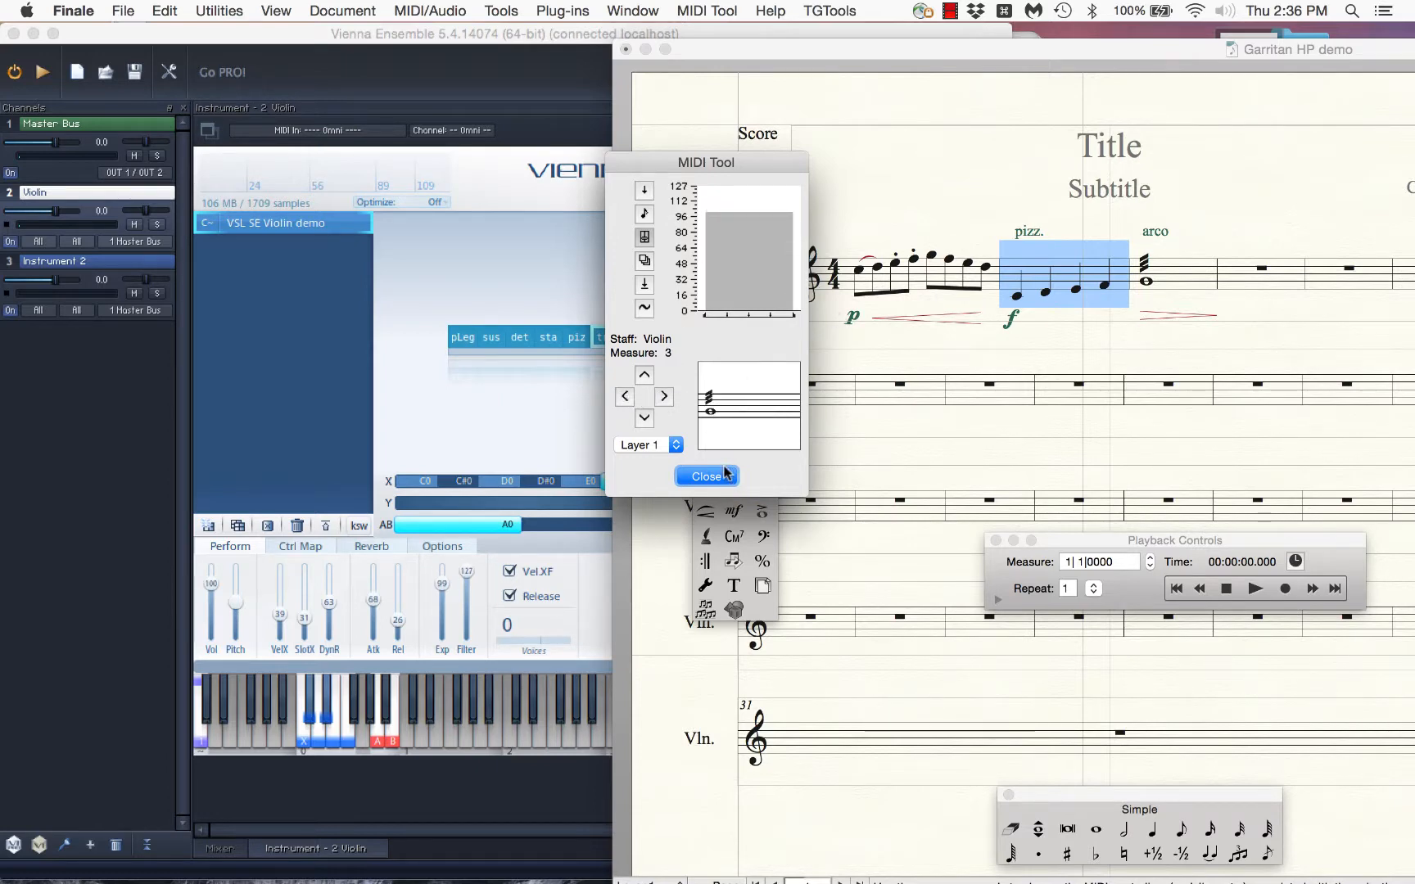
click(705, 476)
click(1225, 586)
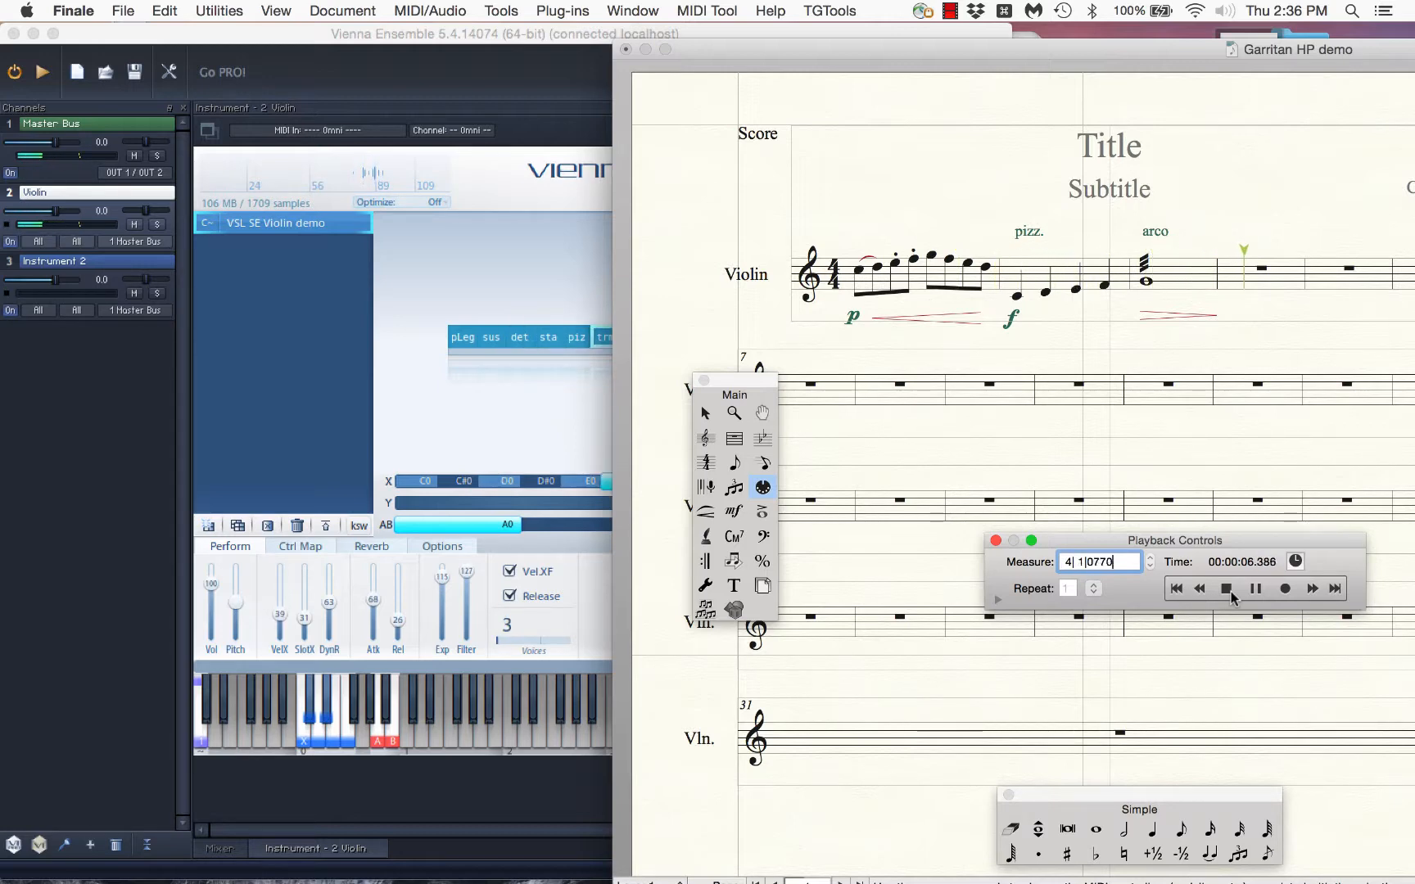
click(1231, 592)
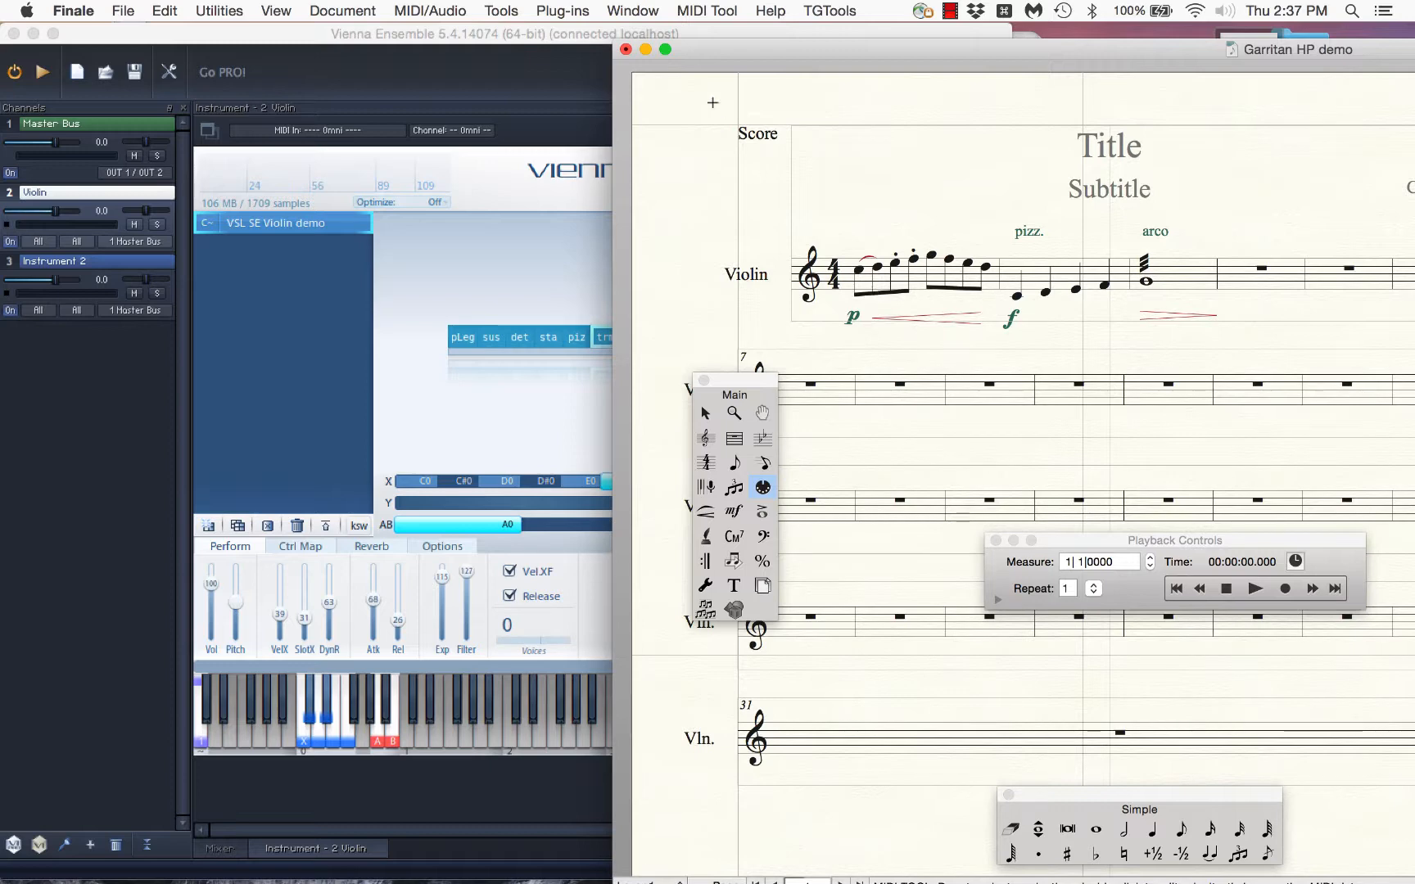
Step: Try a percent alteration of violin measure 1's continuous data with 115% and 100% of the current value, and cancel it
click(710, 11)
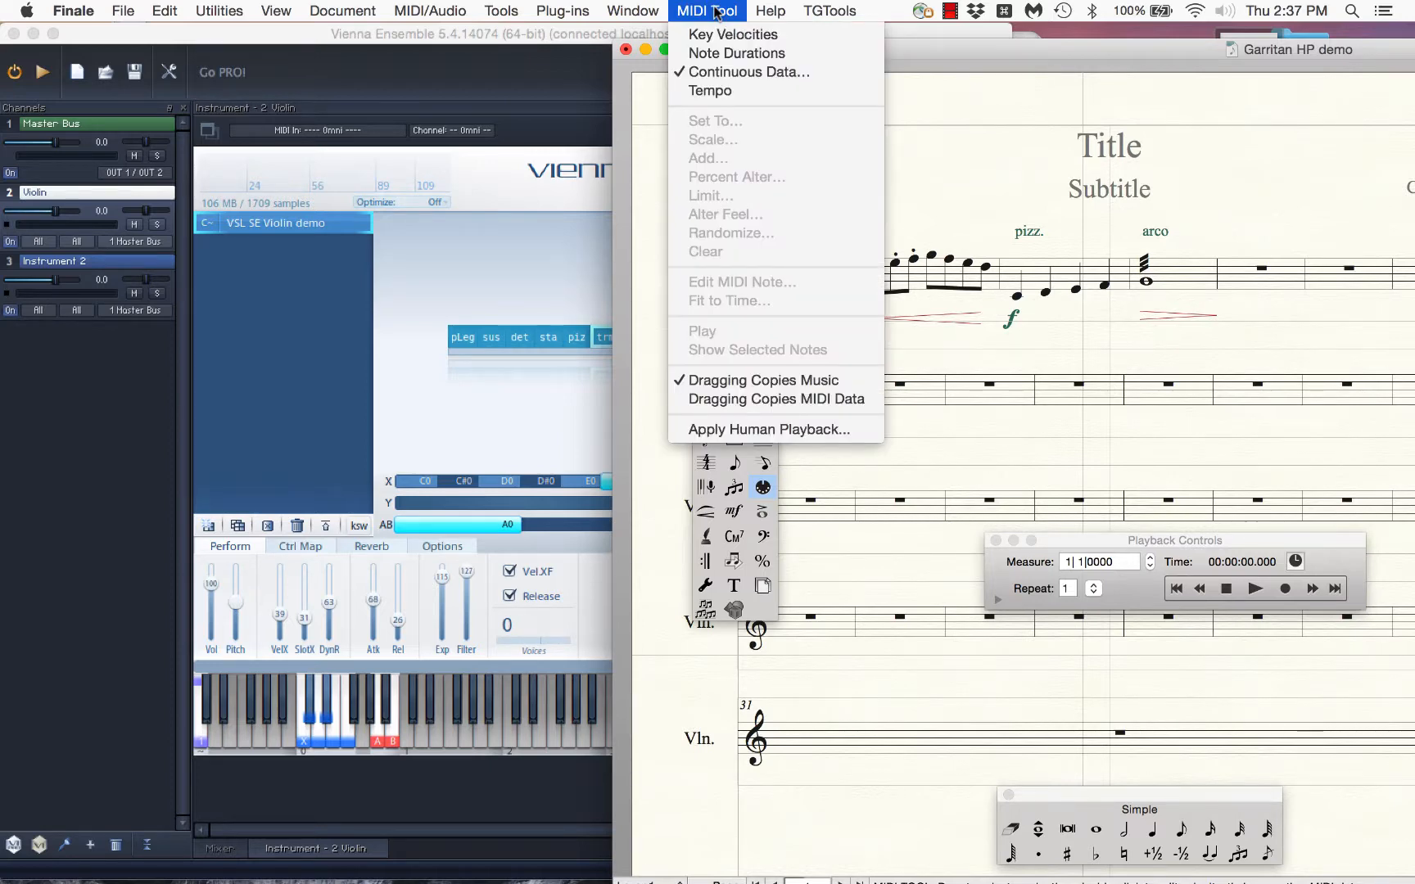
key(Escape)
key(Escape)
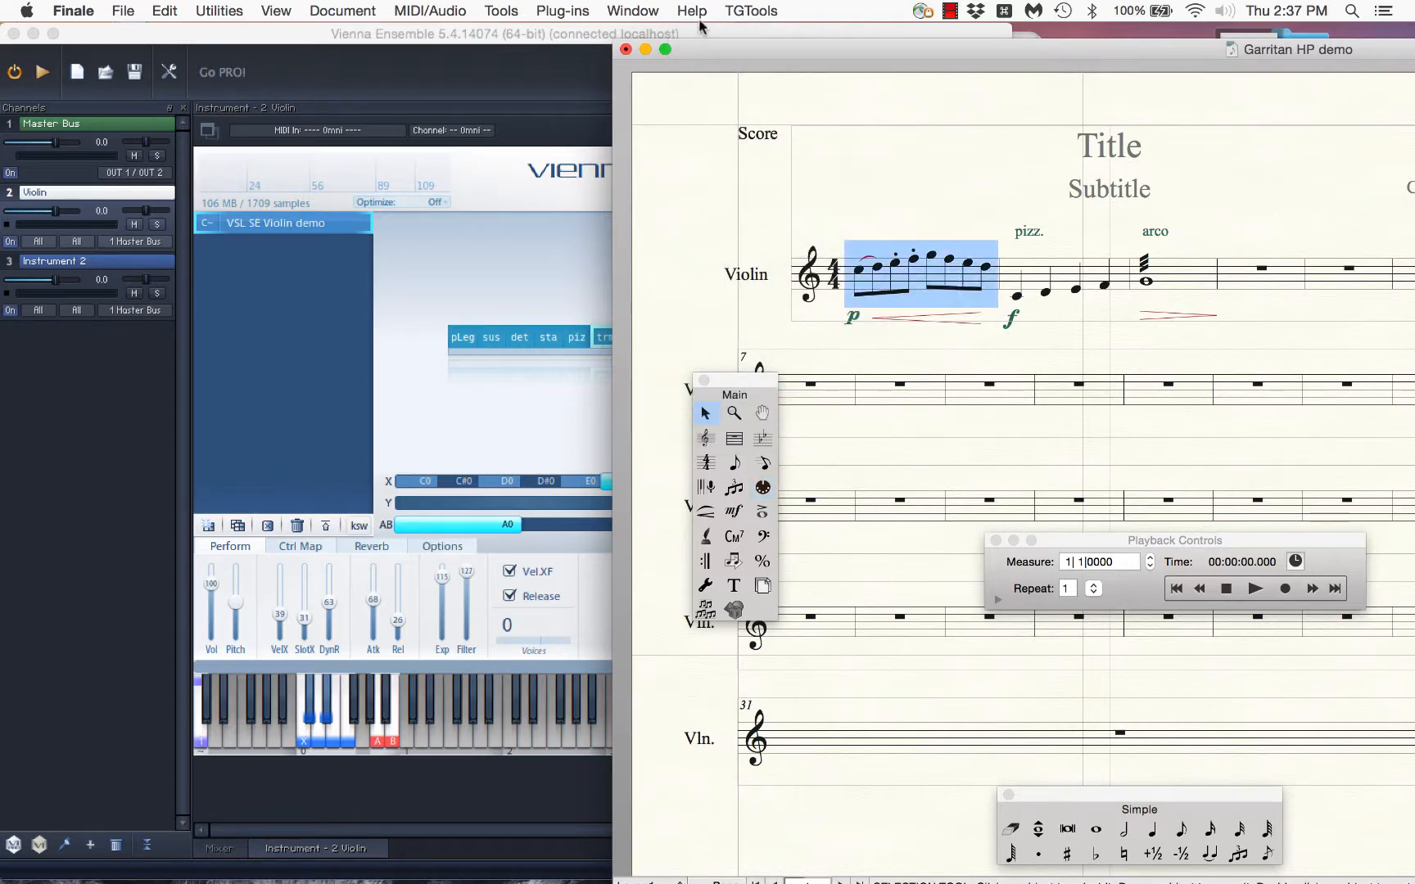
click(633, 11)
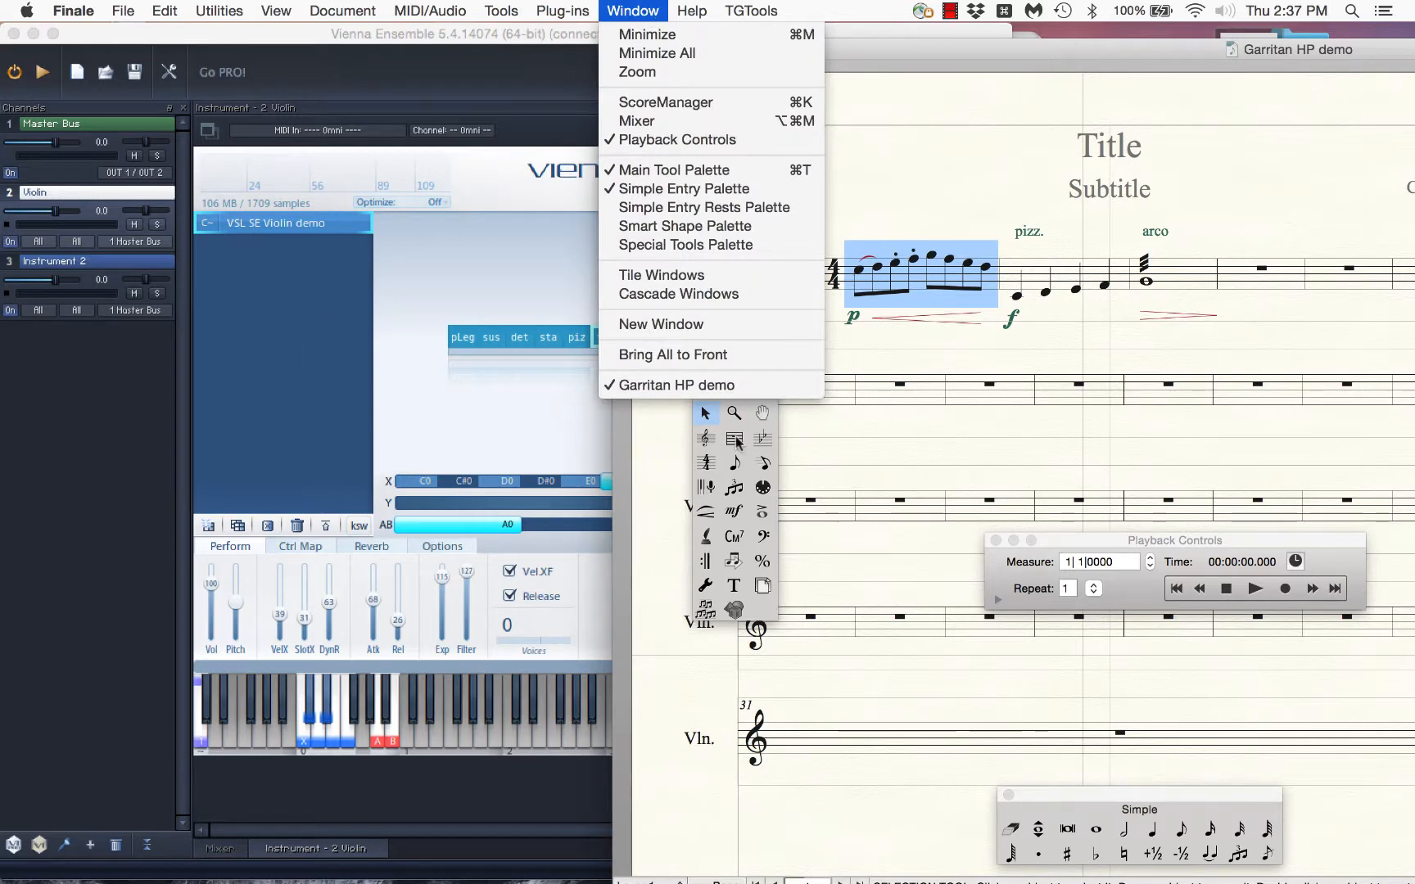
click(766, 496)
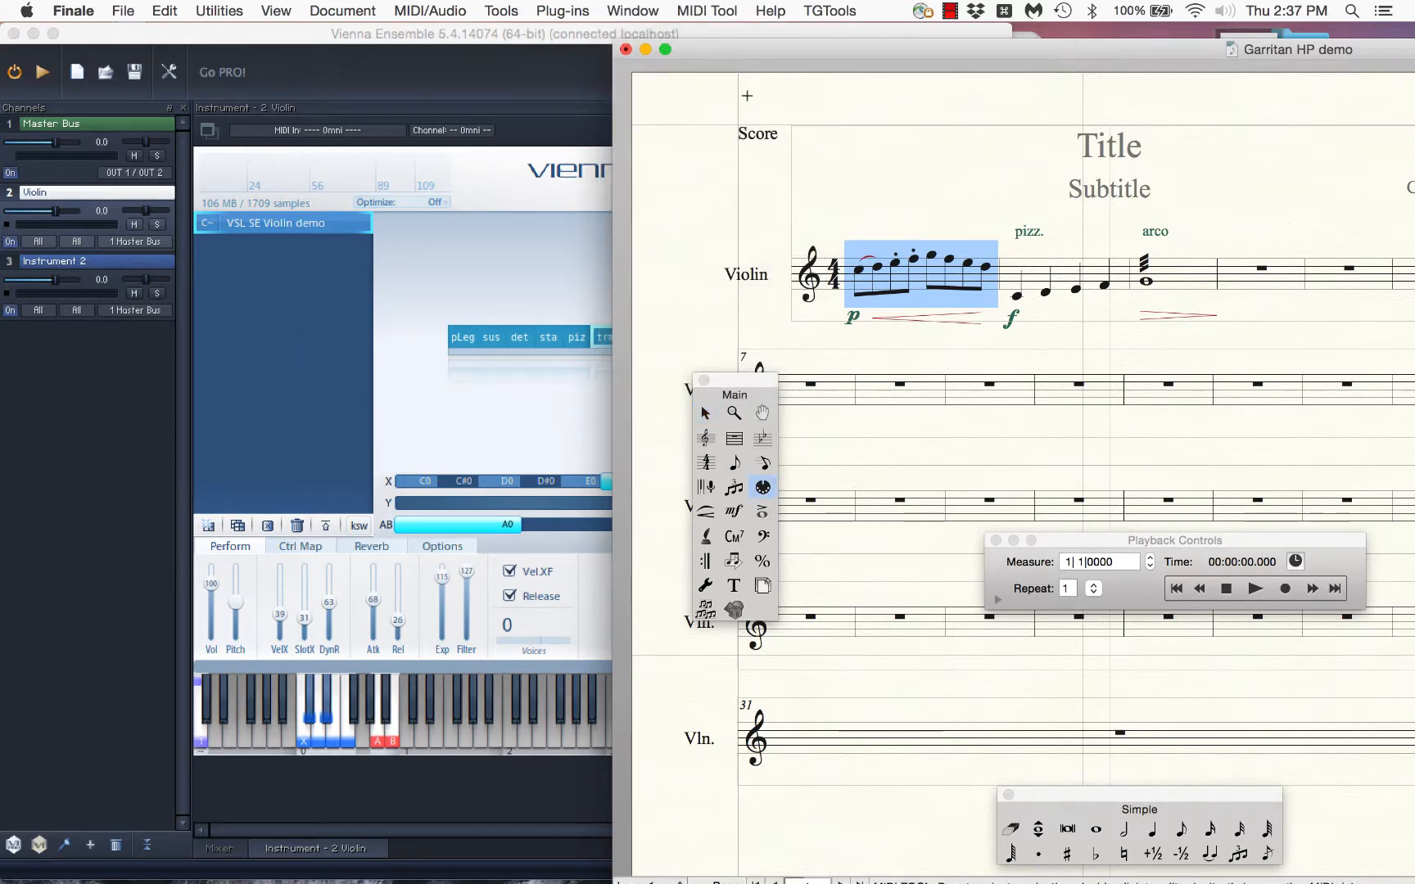
click(722, 12)
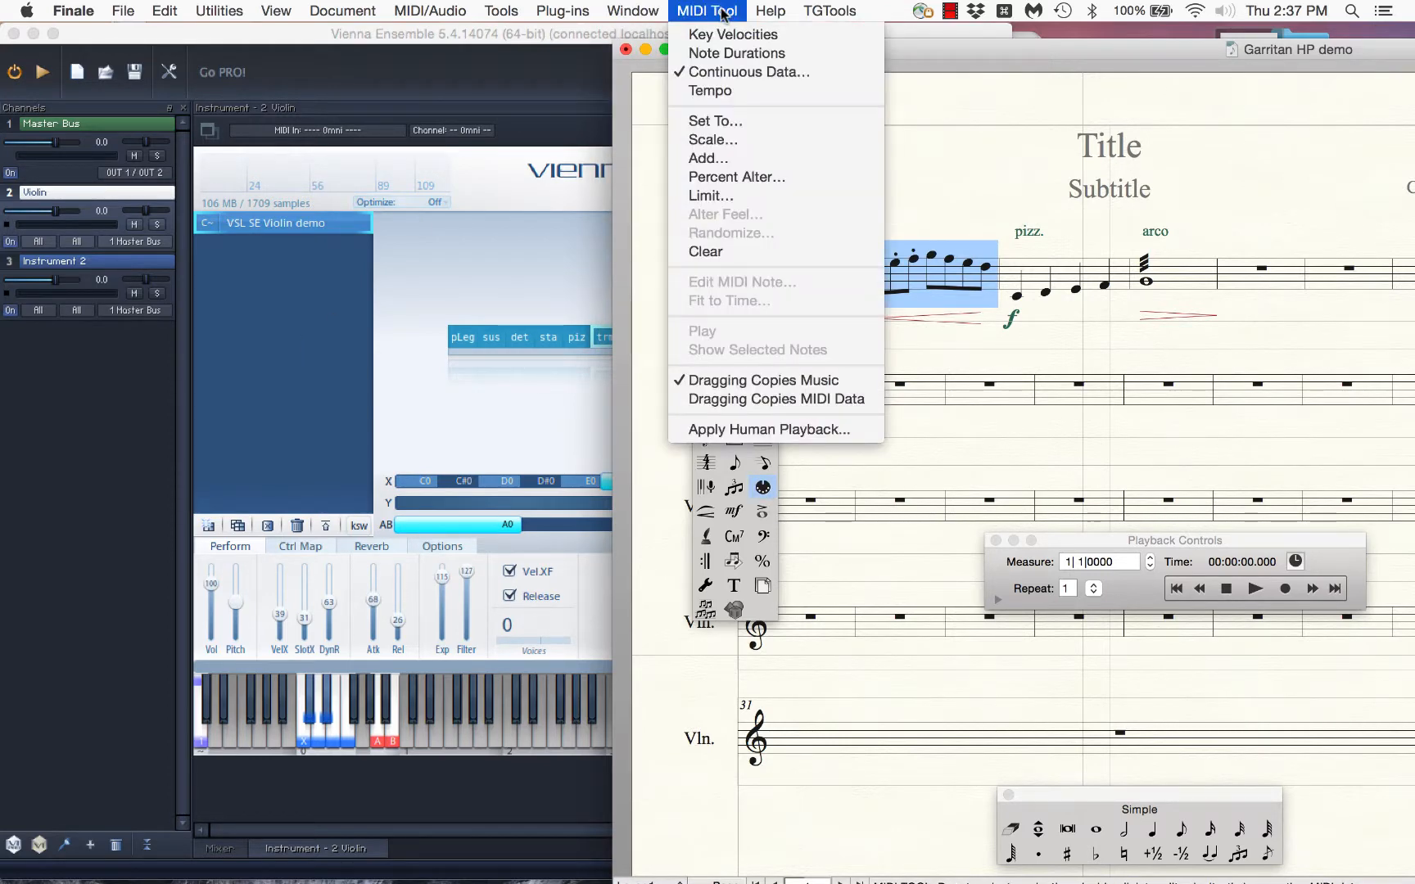
click(751, 176)
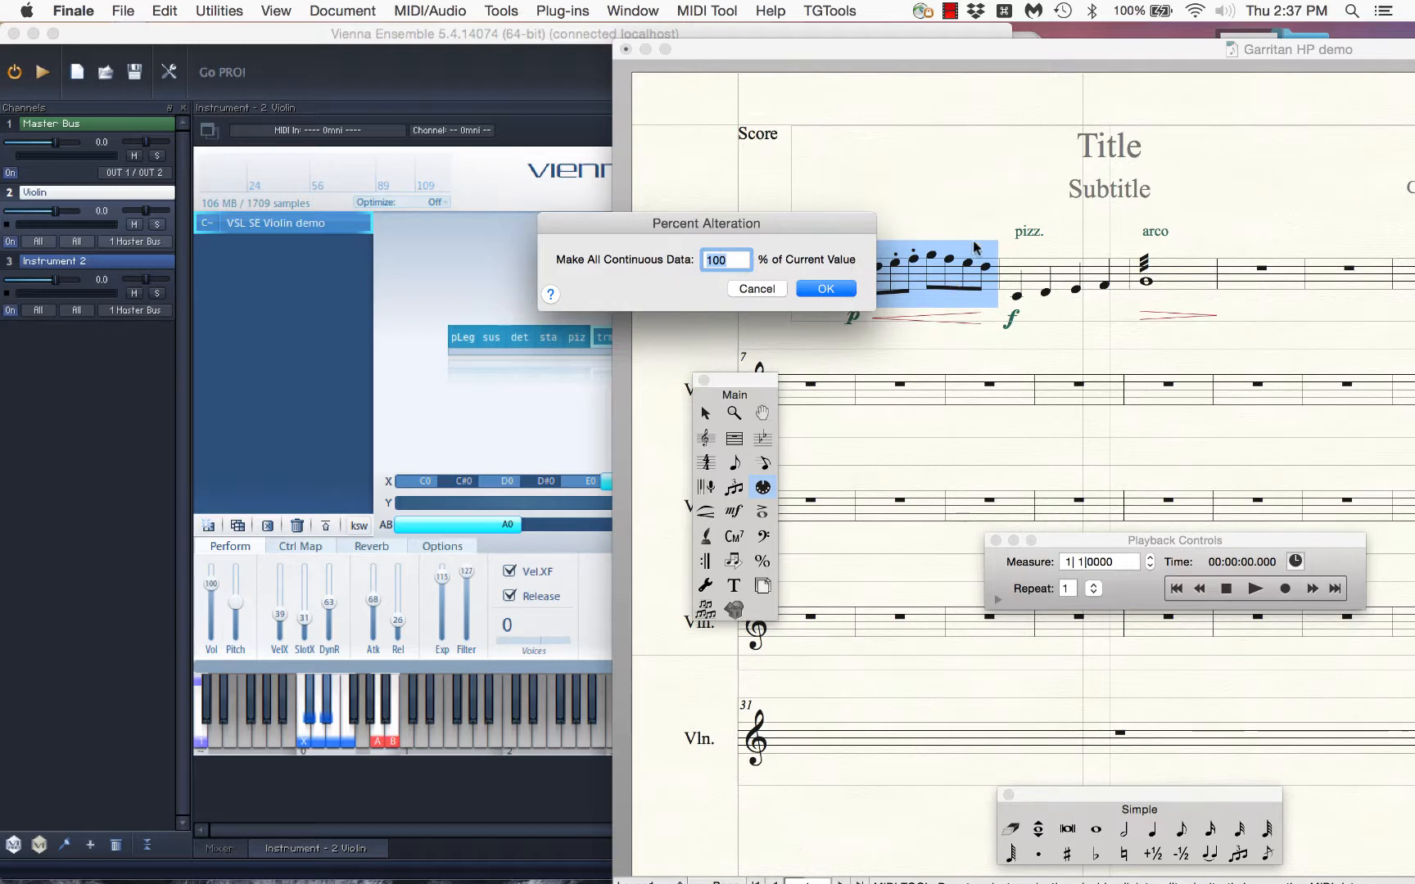
double_click(748, 266)
text(115)
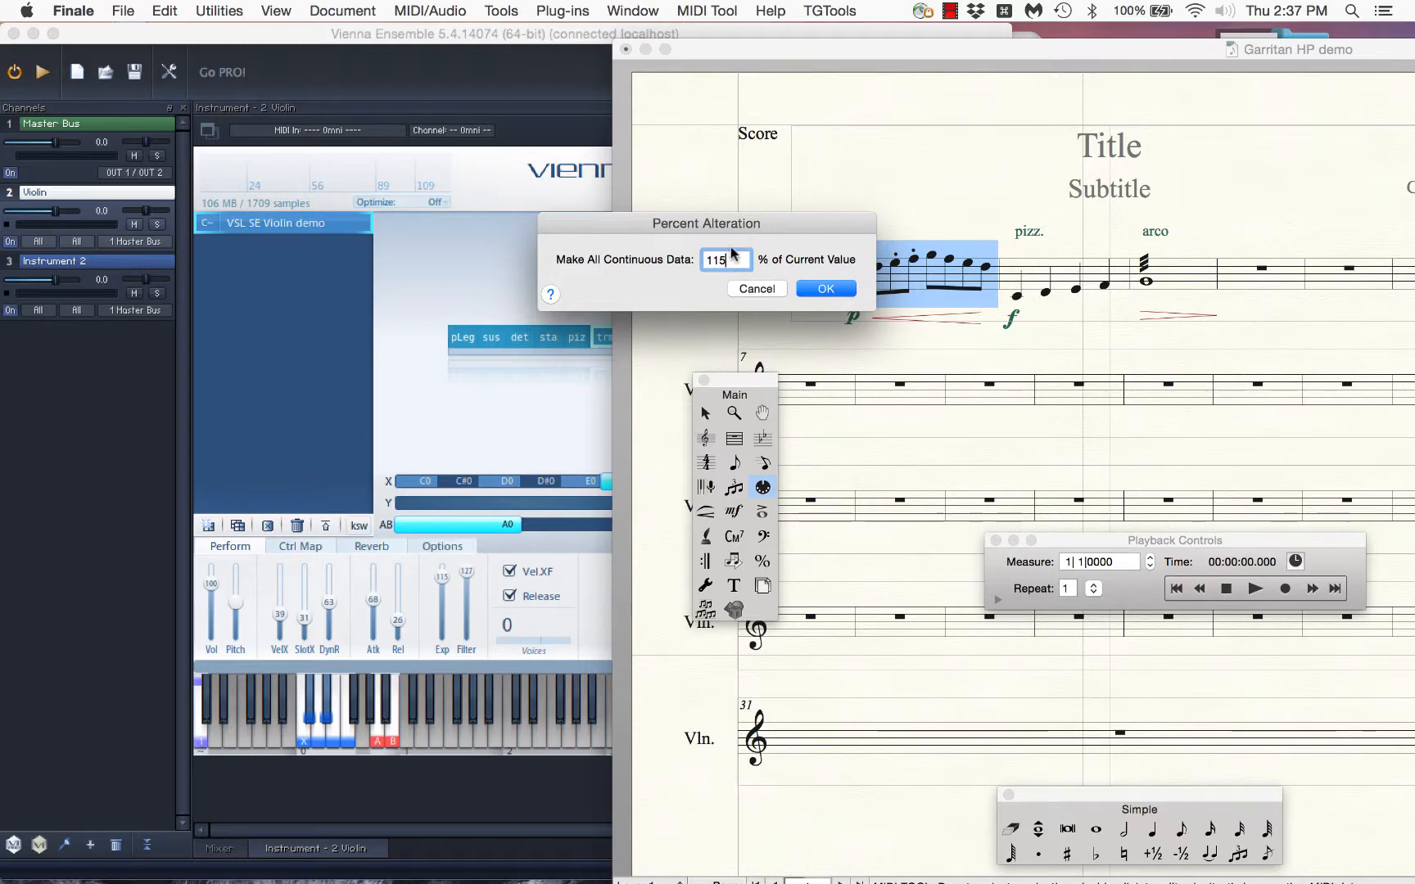
key(super+a)
text(100)
click(779, 293)
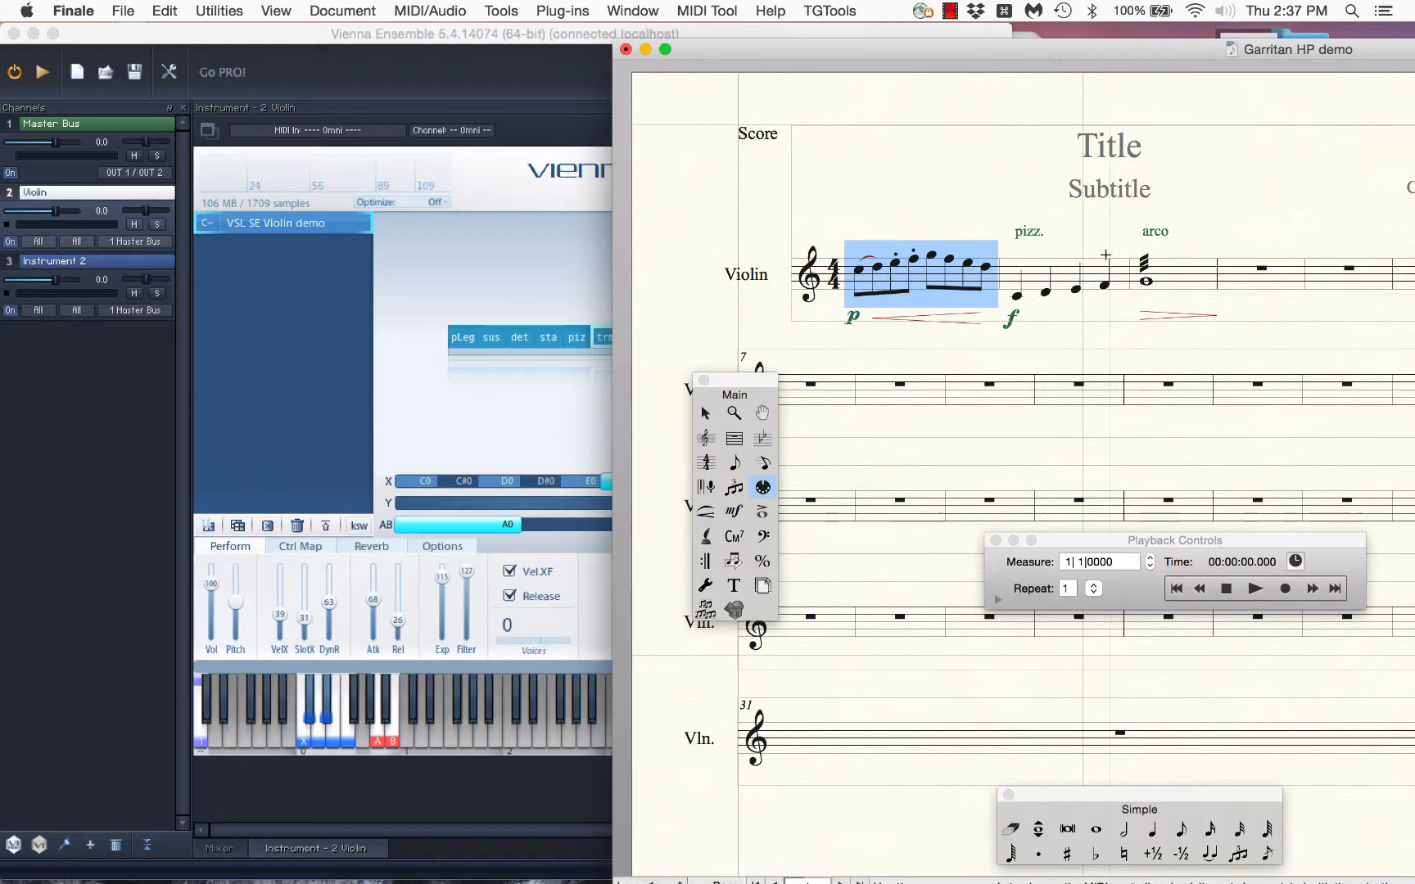
Step: Alter violin measure 2's continuous data to 115% of the current value, and move the score window to show the full page width
click(1109, 284)
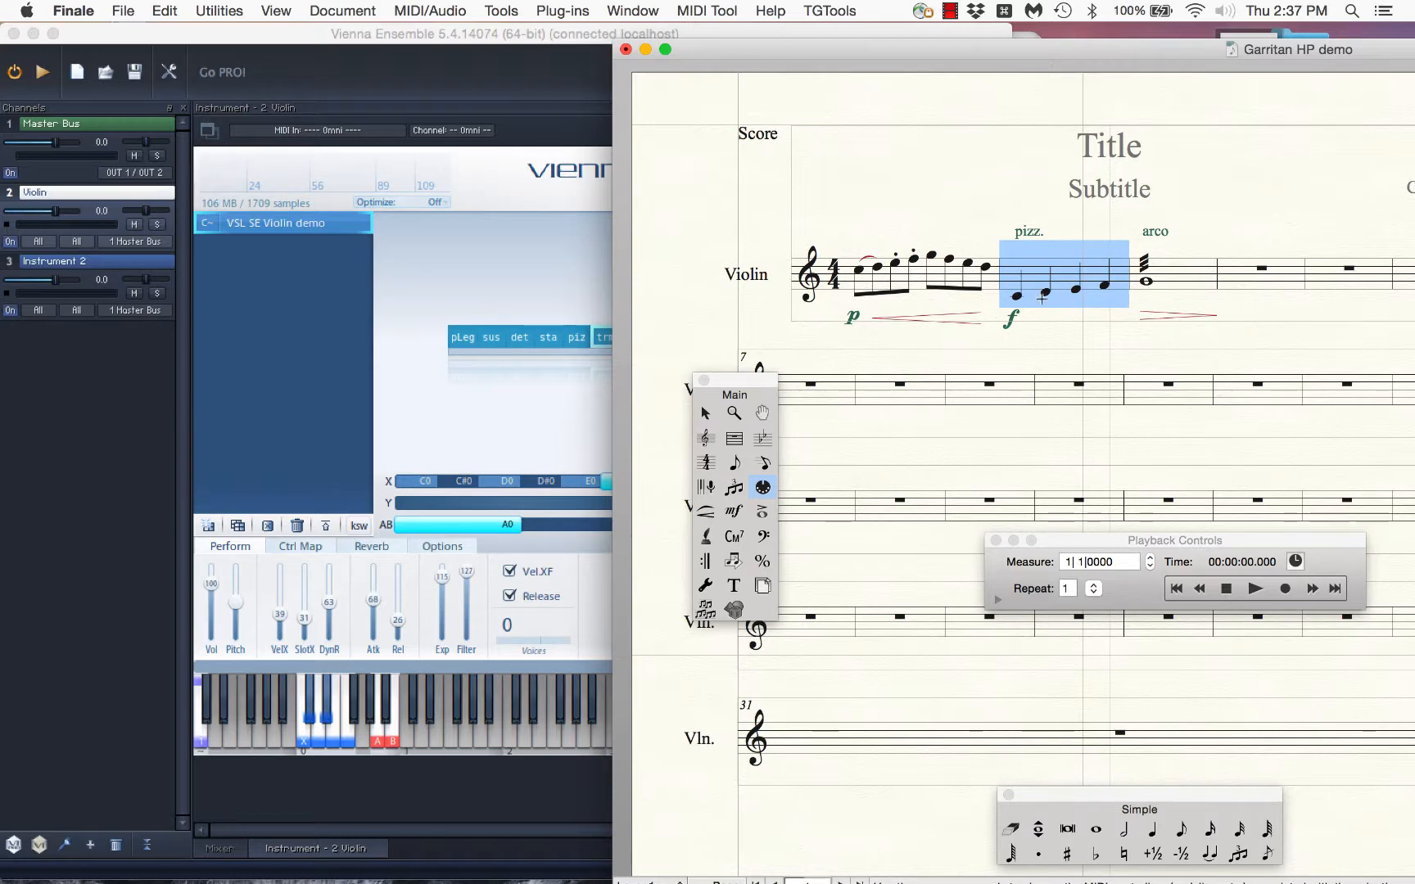
click(727, 13)
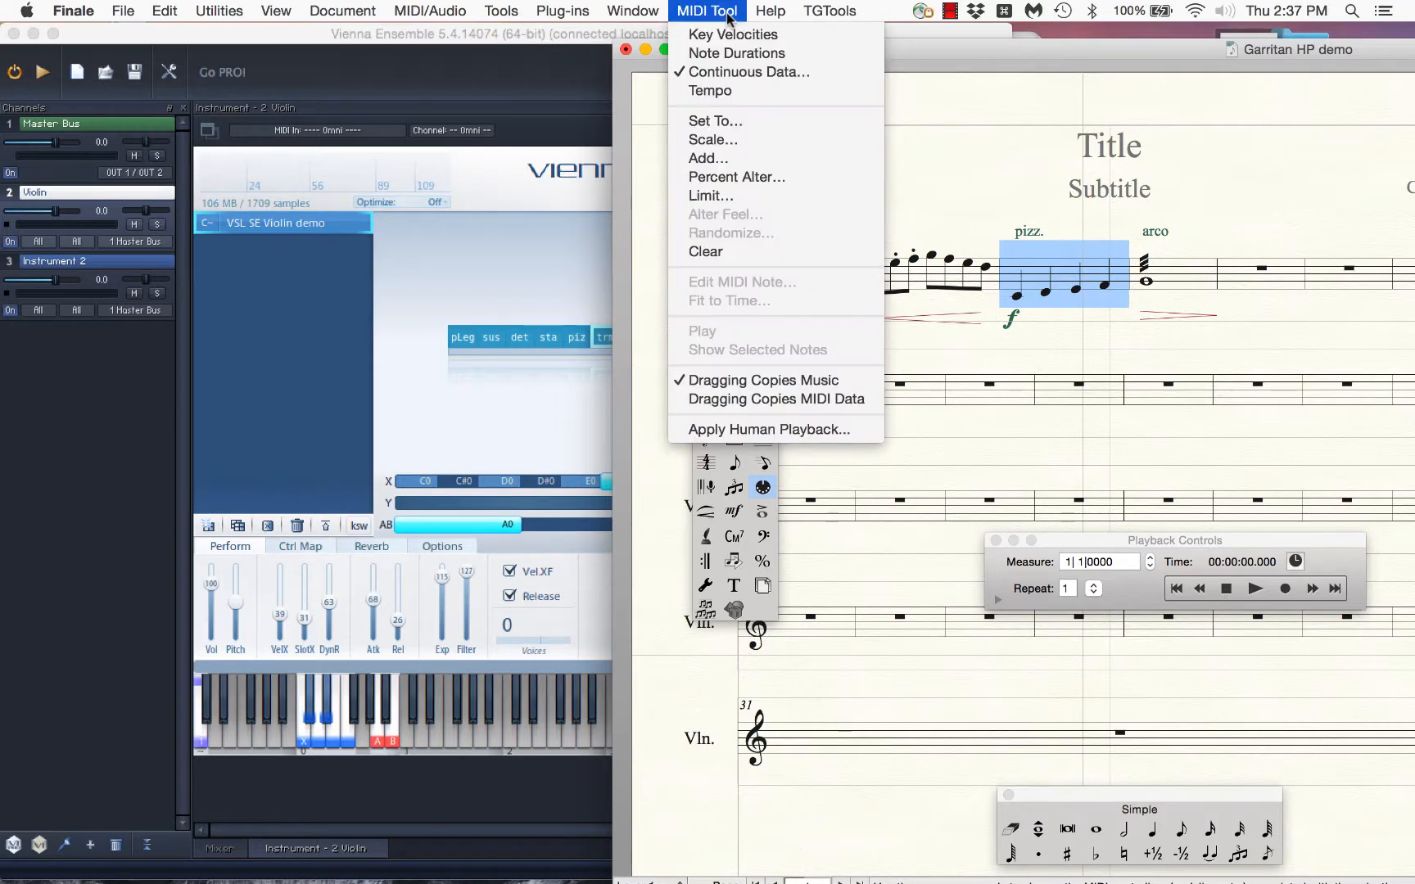
click(737, 177)
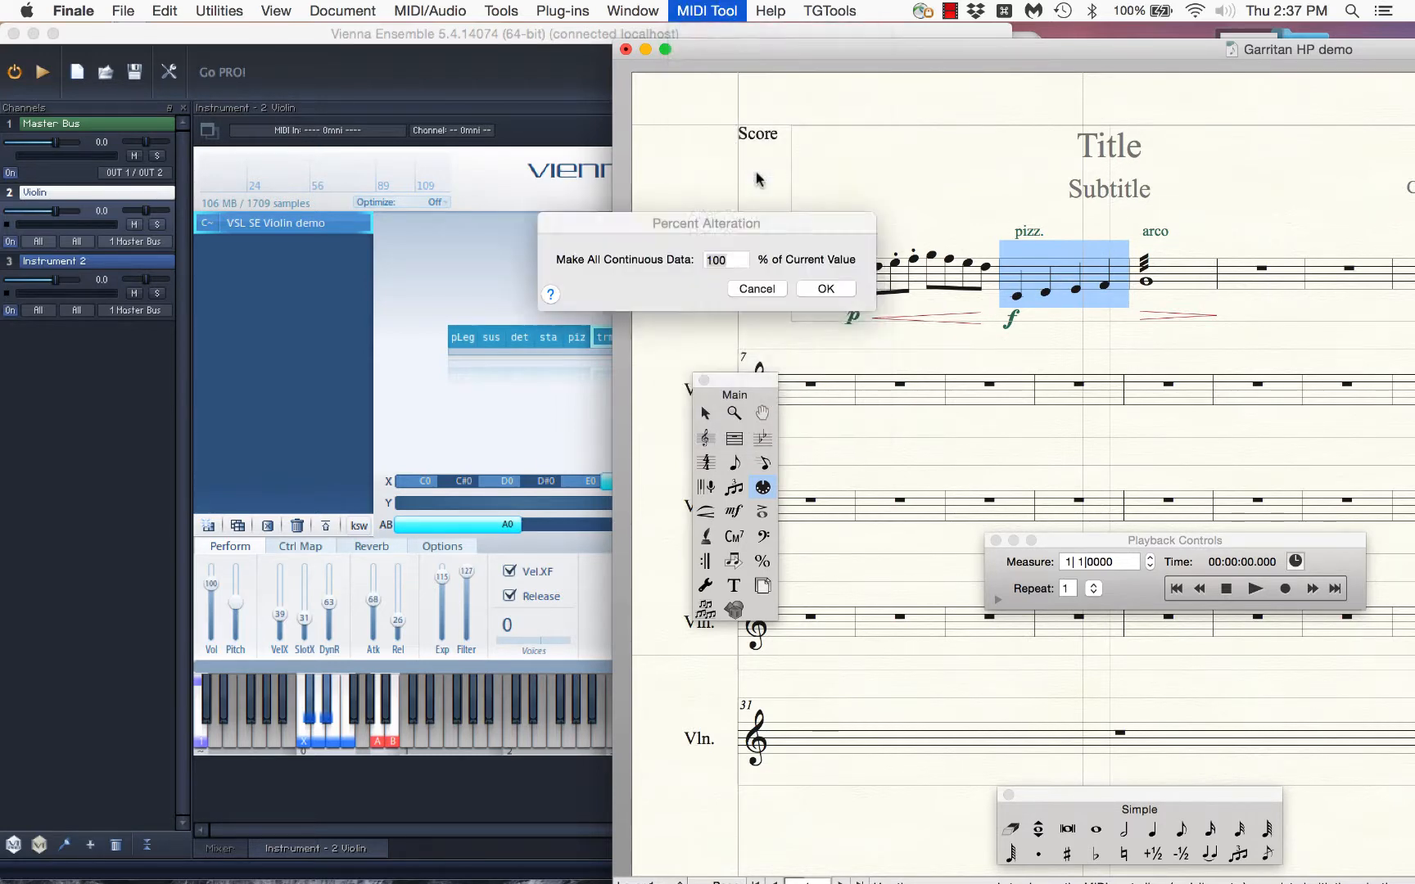
text(115)
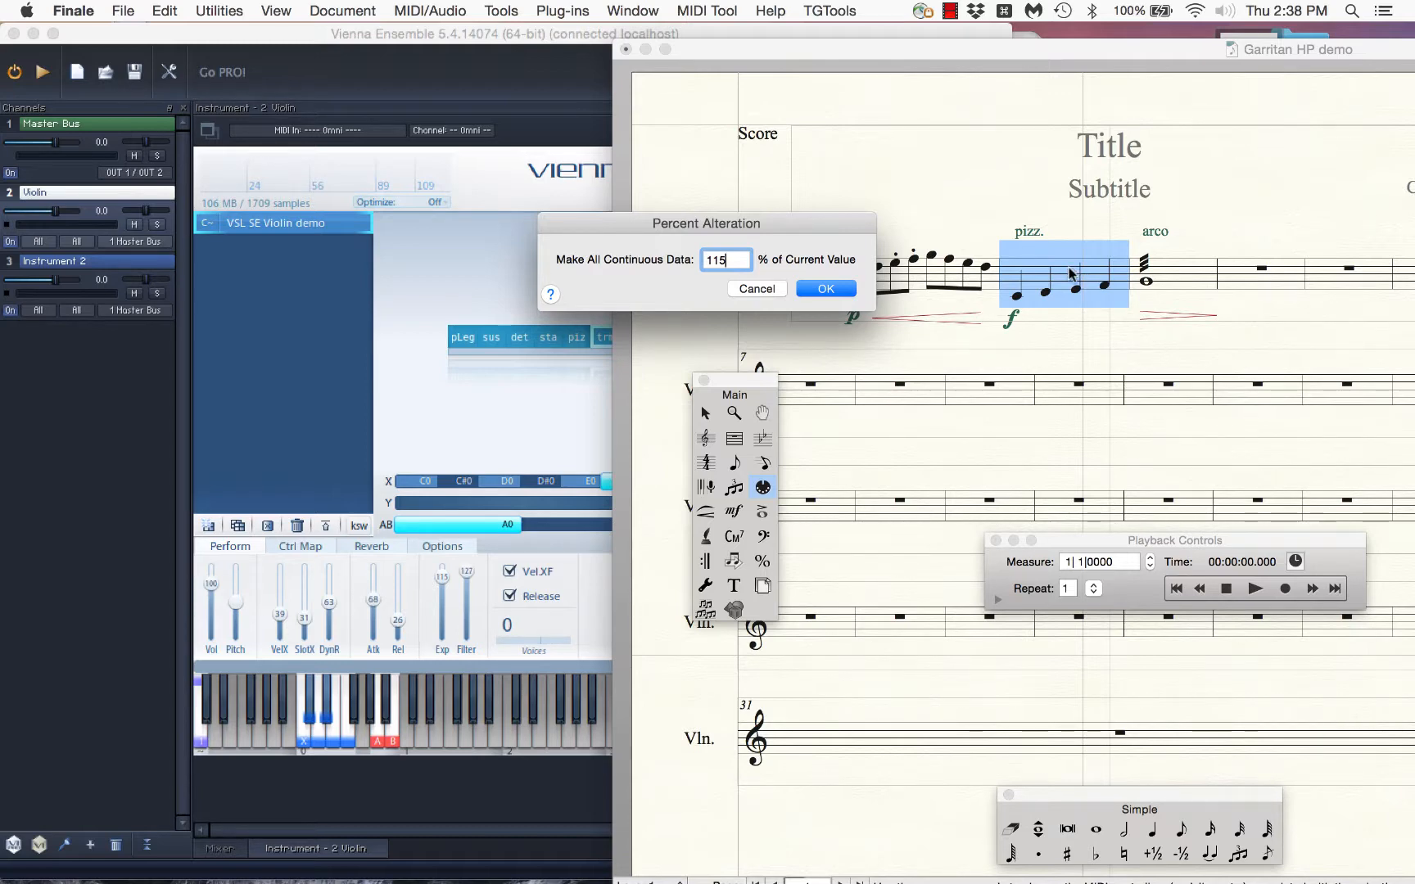
click(835, 290)
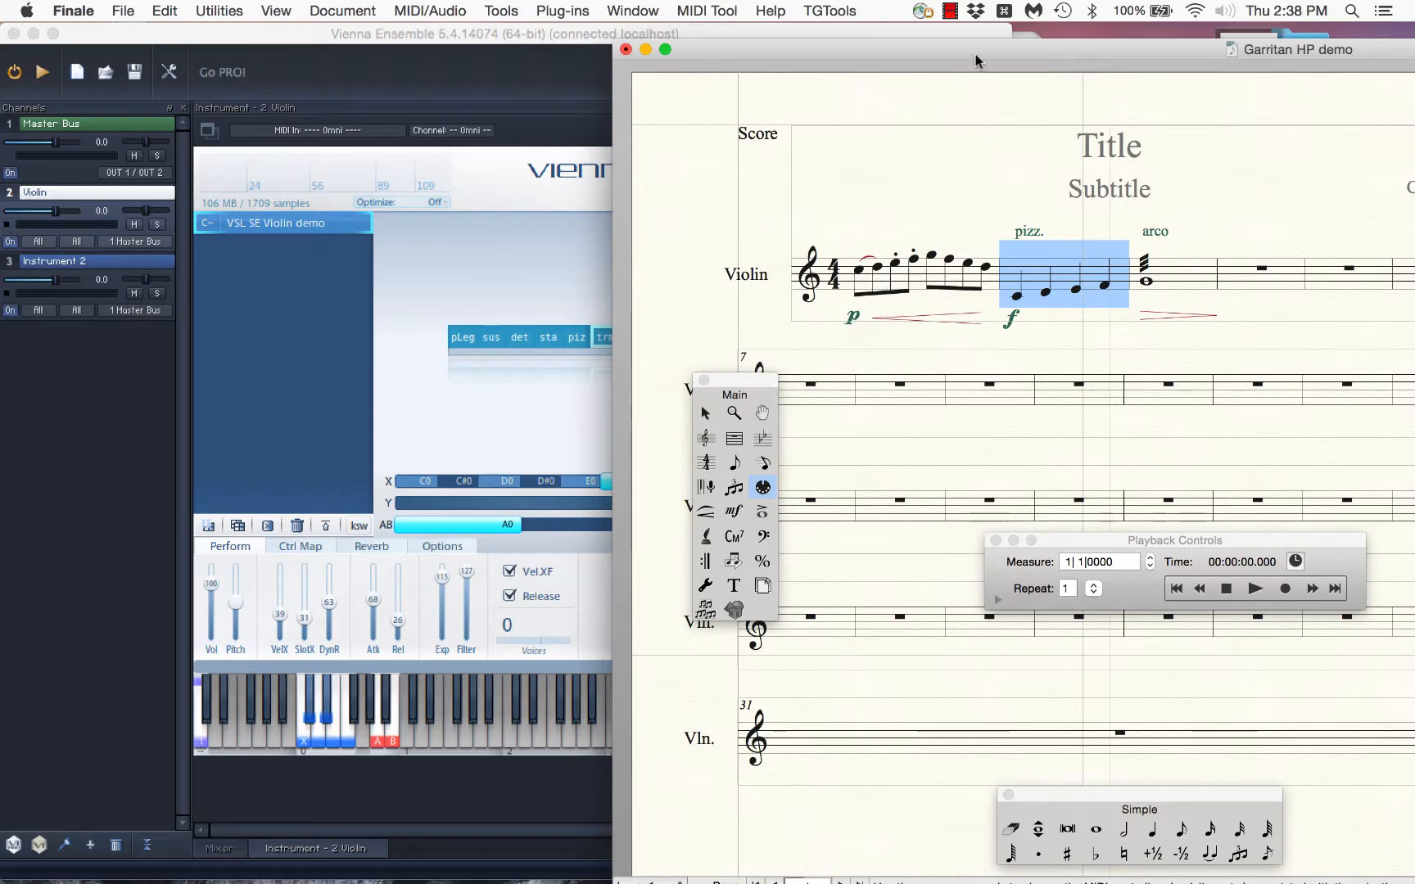
drag(984, 55, 707, 54)
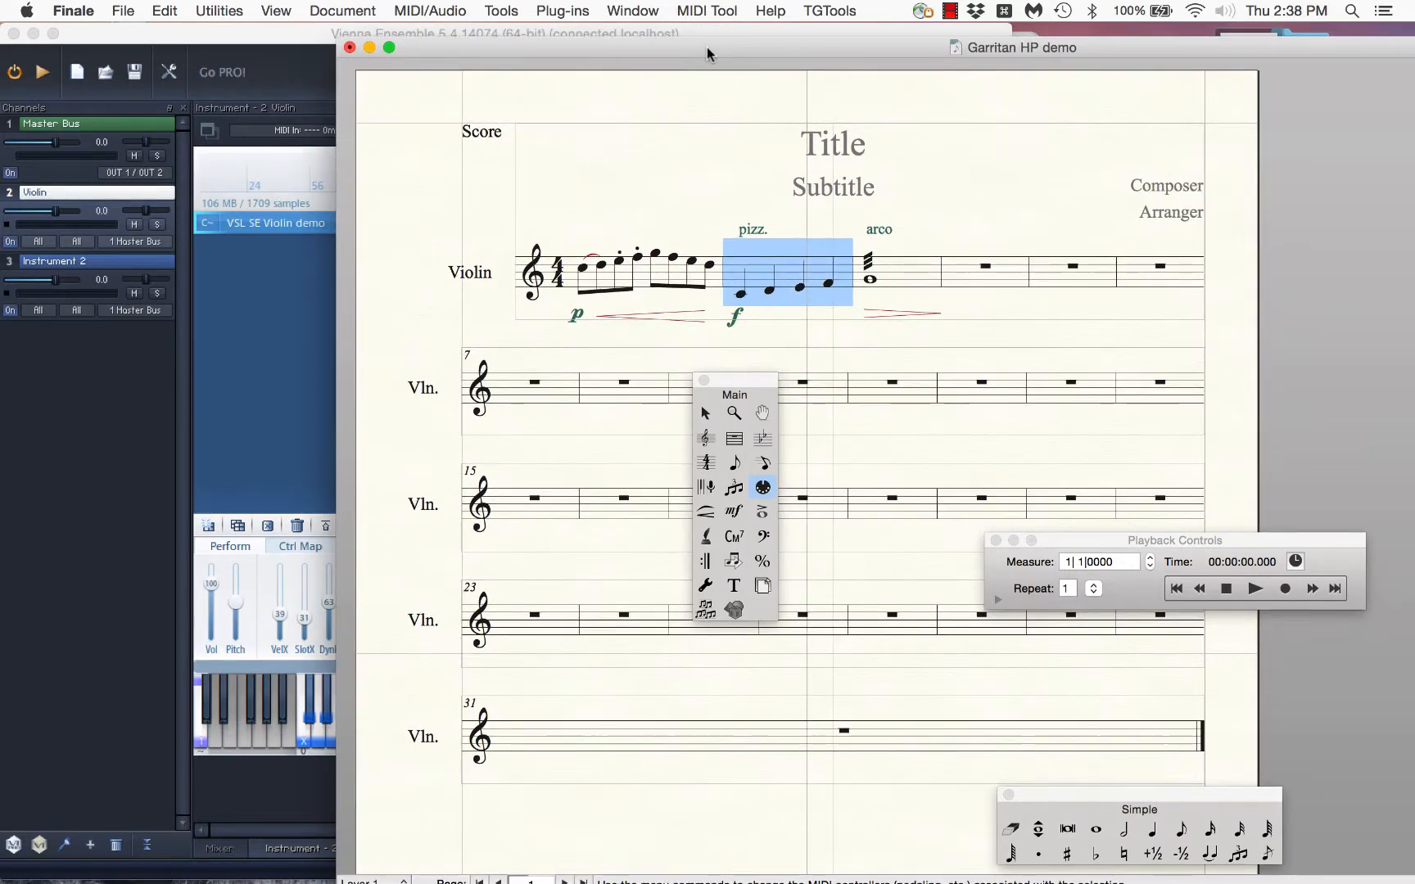
click(951, 11)
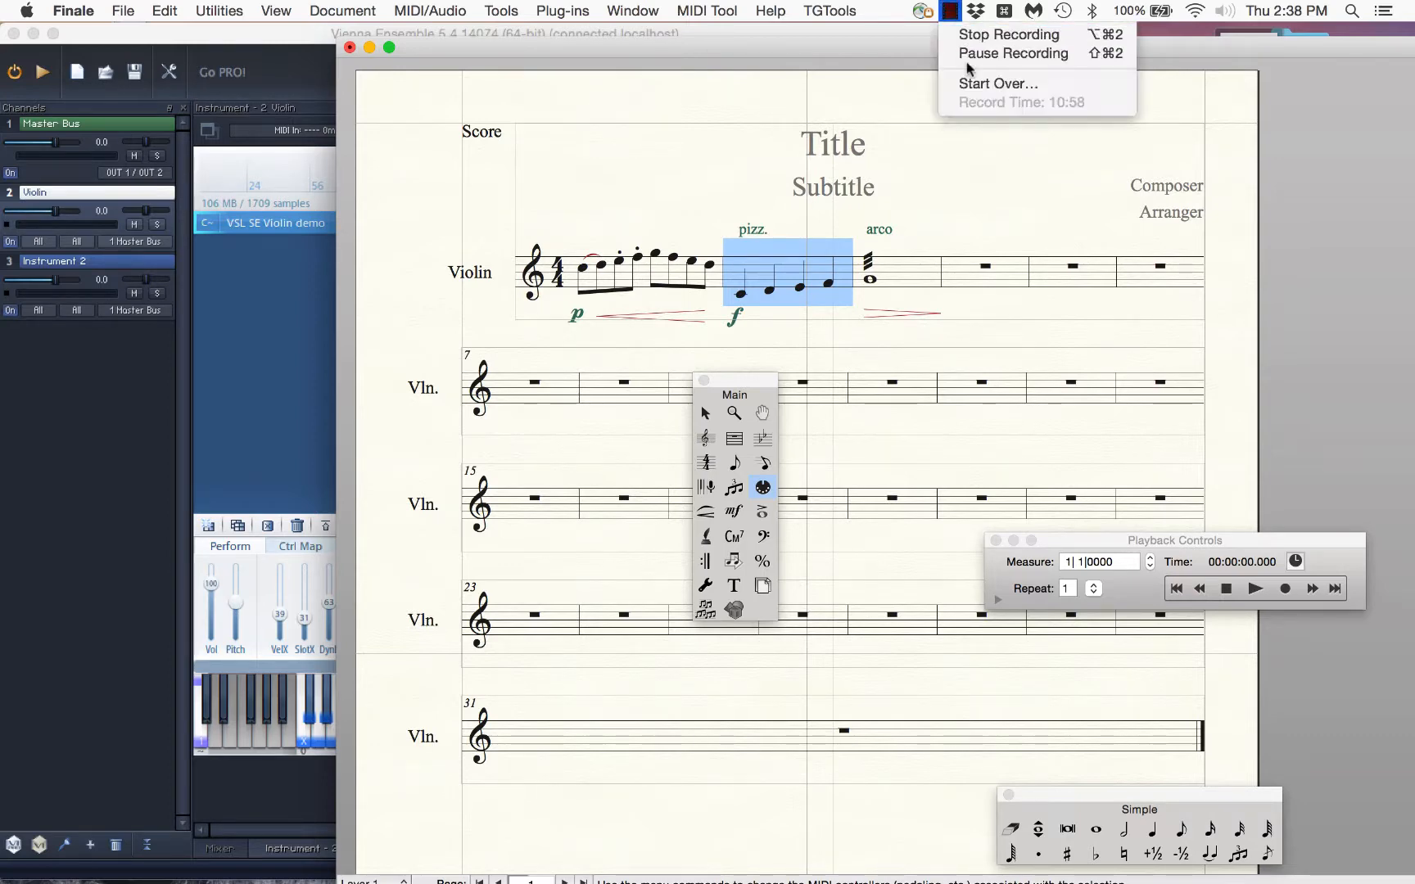